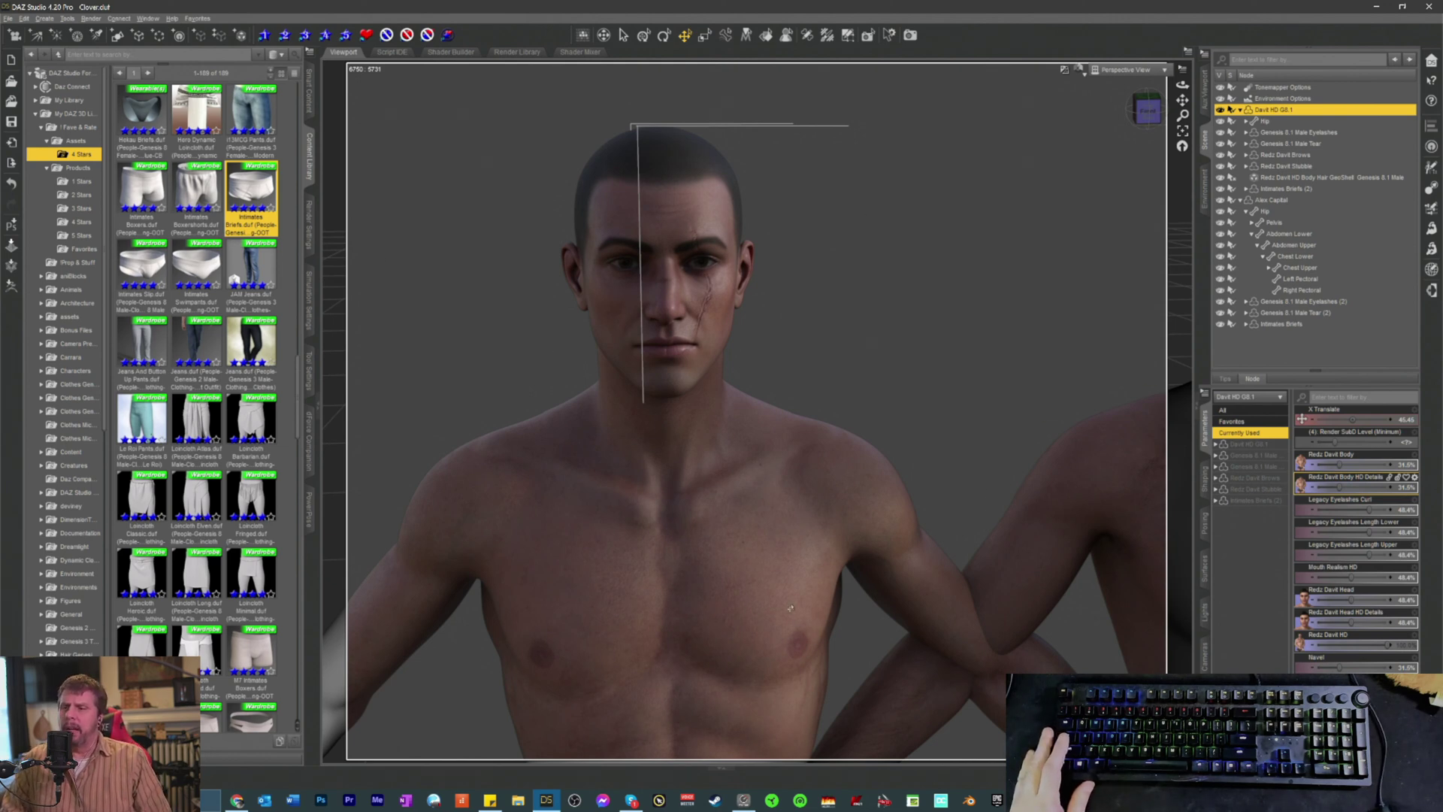
Step: Examine the scar and skin detail on the Davit HD figure's face from several angles and distances
scroll(761, 454, "down", 3)
scroll(758, 444, "up", 2)
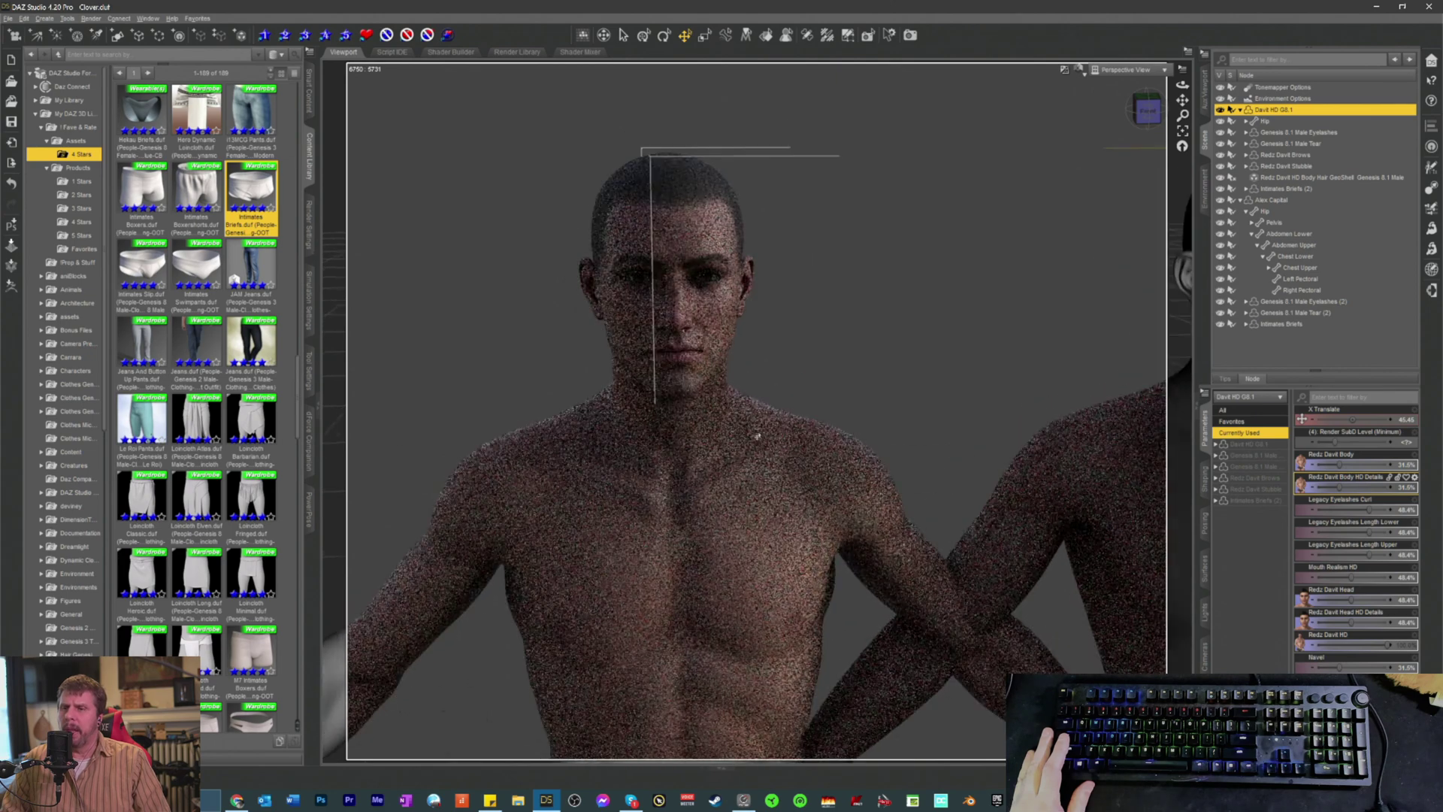
left_click_drag(1182, 100, 1283, 122)
mouse_move(1141, 121)
left_mouse_down()
mouse_move(1278, 121)
mouse_move(1140, 121)
left_mouse_up()
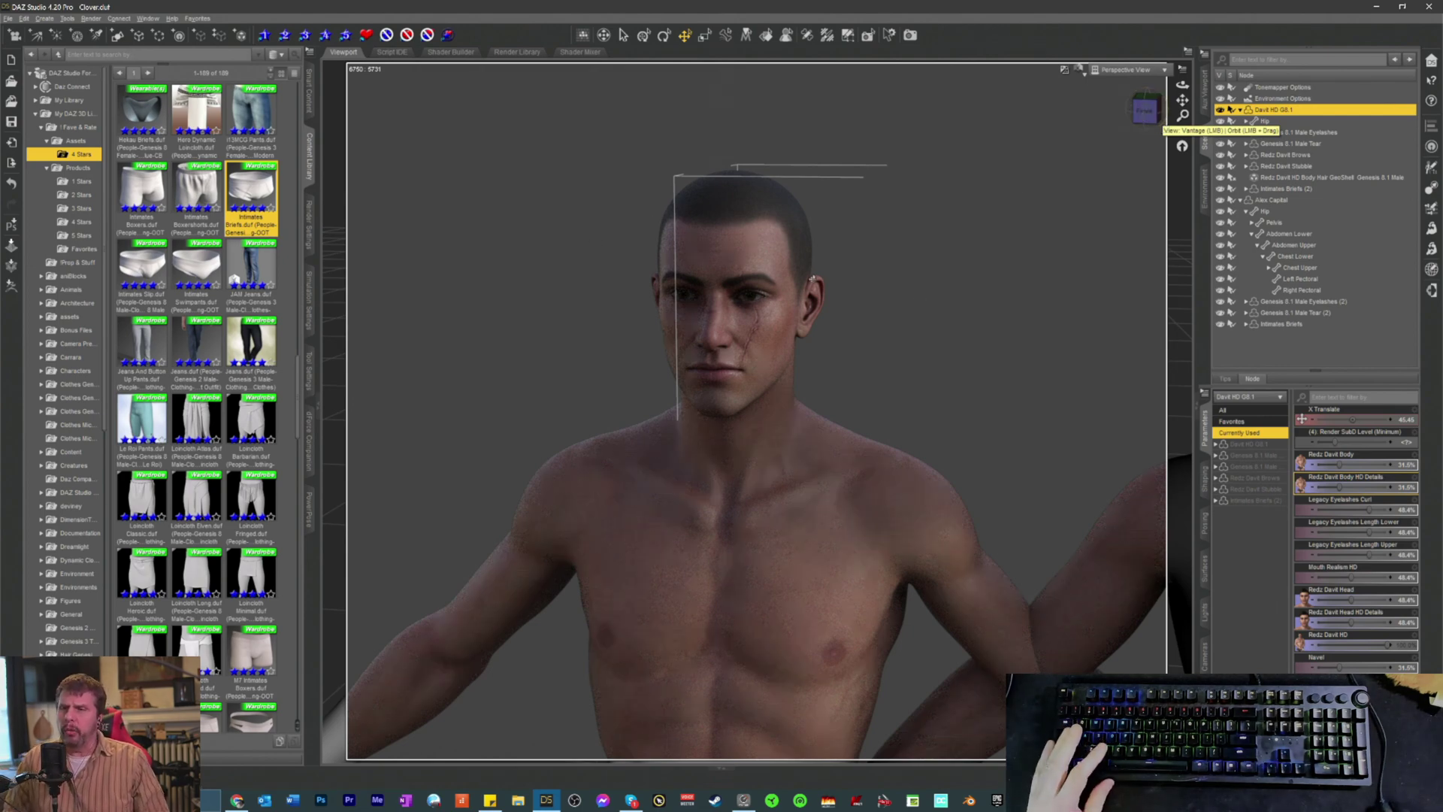
left_click_drag(1183, 100, 1115, 147)
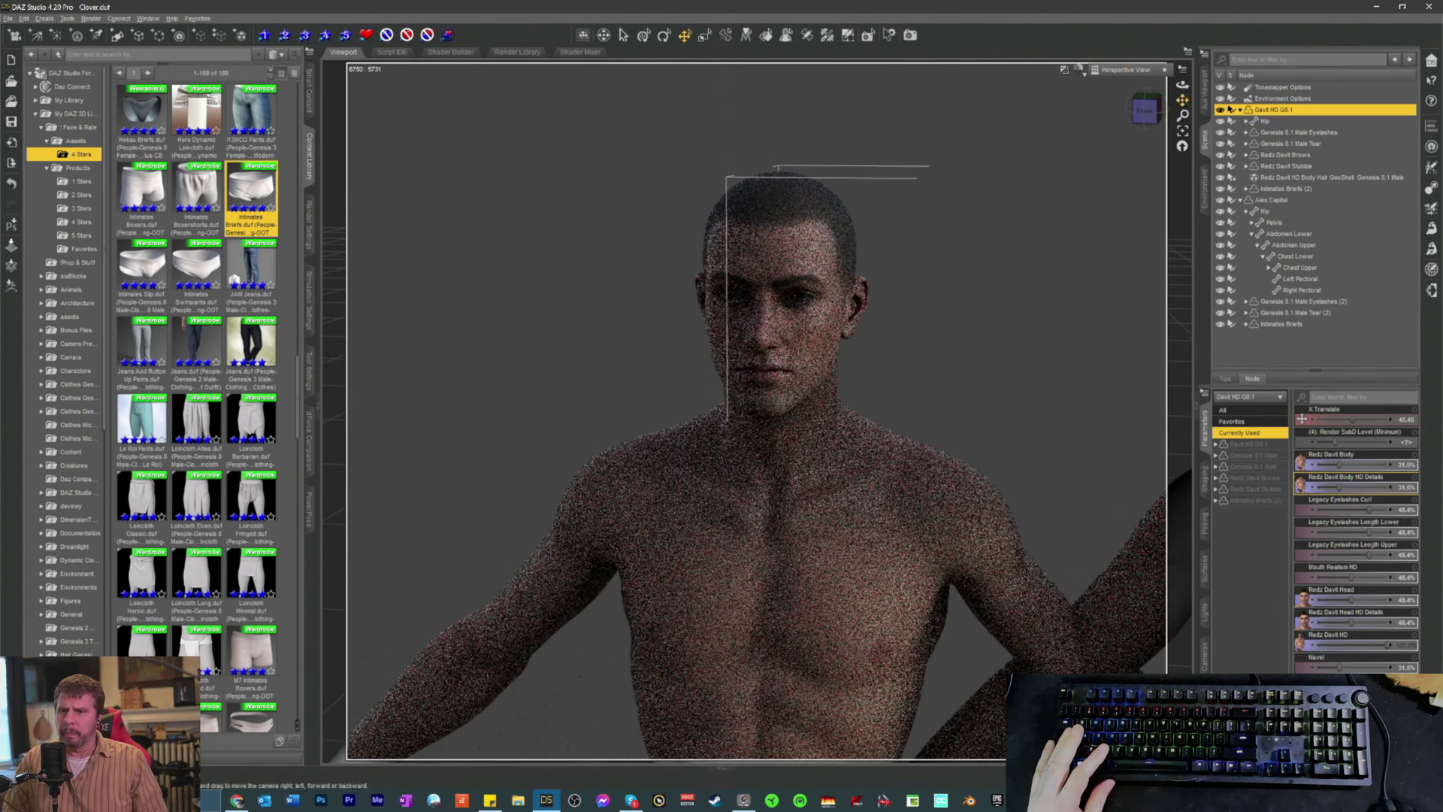
scroll(940, 204, "up", 5)
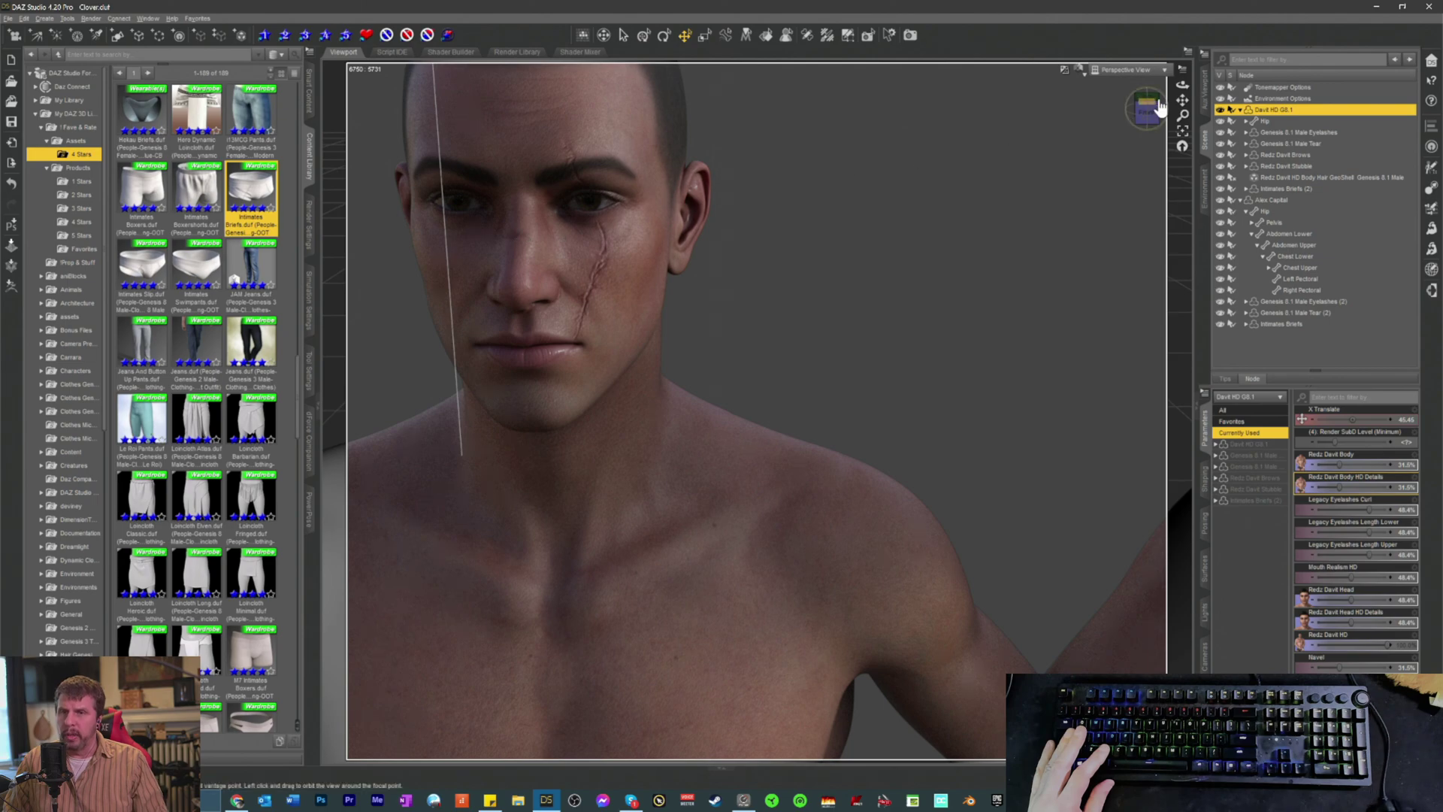
mouse_move(1148, 110)
left_mouse_down()
mouse_move(1127, 111)
mouse_move(1137, 132)
mouse_move(1118, 145)
mouse_move(1183, 105)
mouse_move(1183, 123)
mouse_move(1176, 103)
left_mouse_up()
scroll(1115, 146, "up", 3)
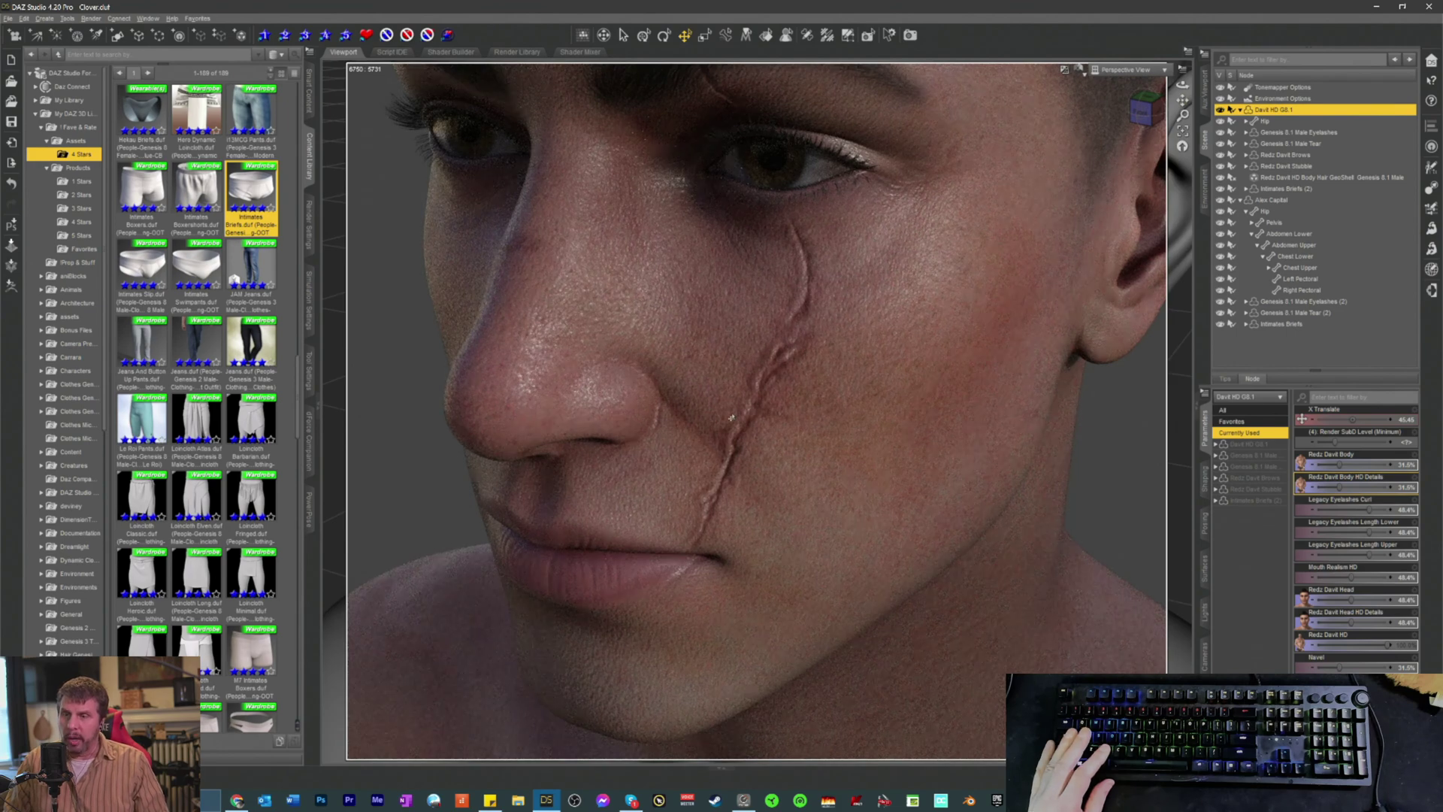
mouse_move(1140, 116)
left_mouse_down()
mouse_move(1152, 119)
mouse_move(1142, 110)
left_mouse_up()
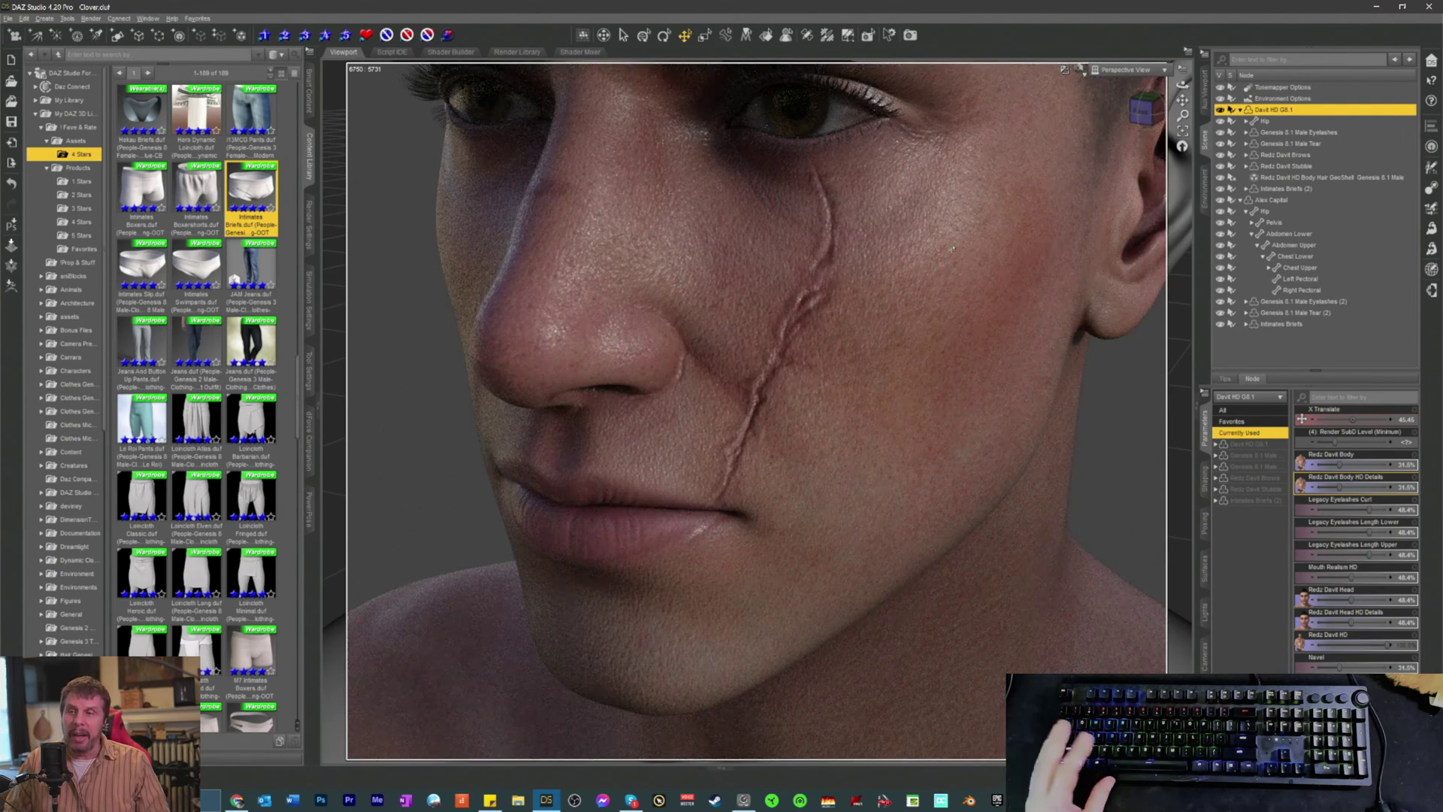
scroll(954, 242, "down", 5)
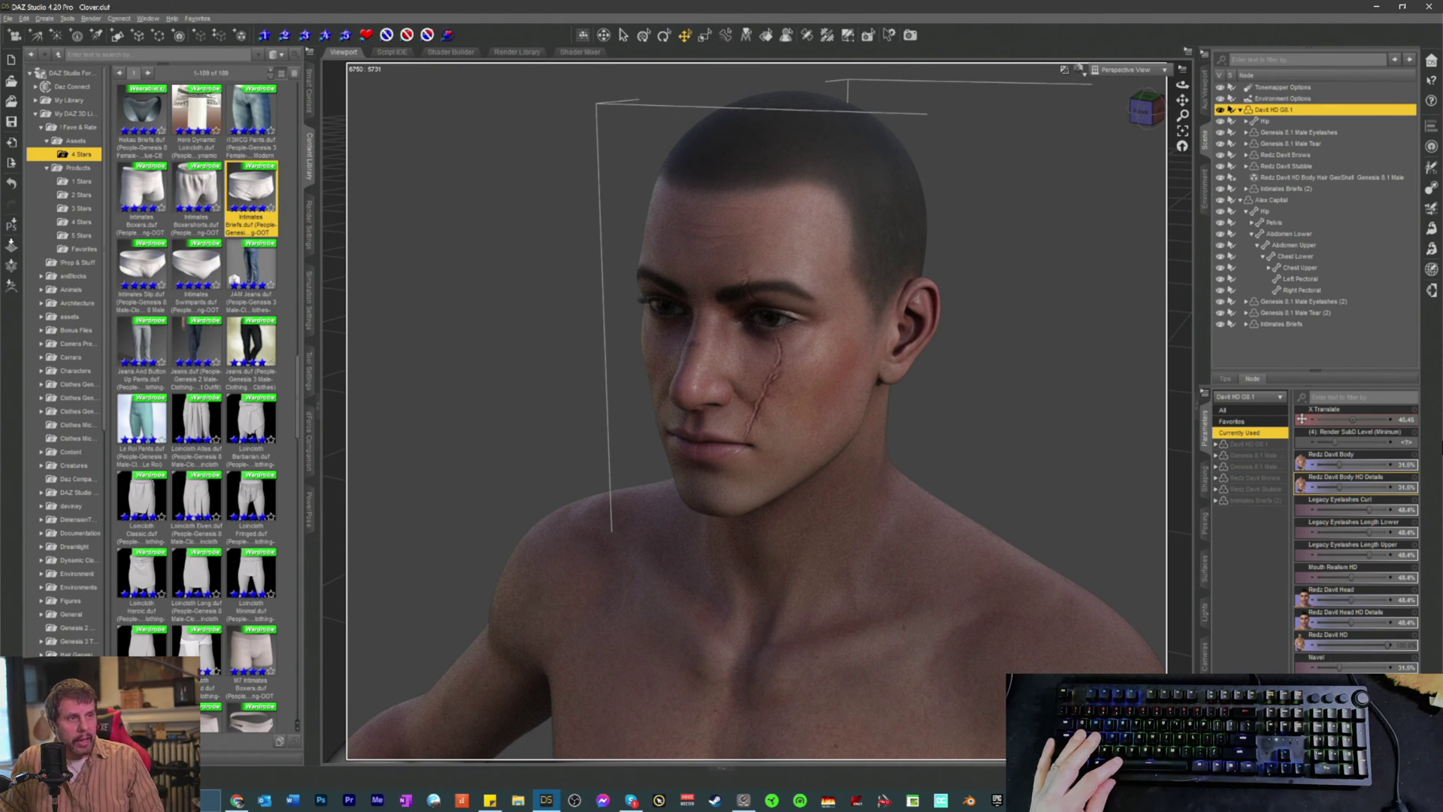
scroll(726, 322, "down", 5)
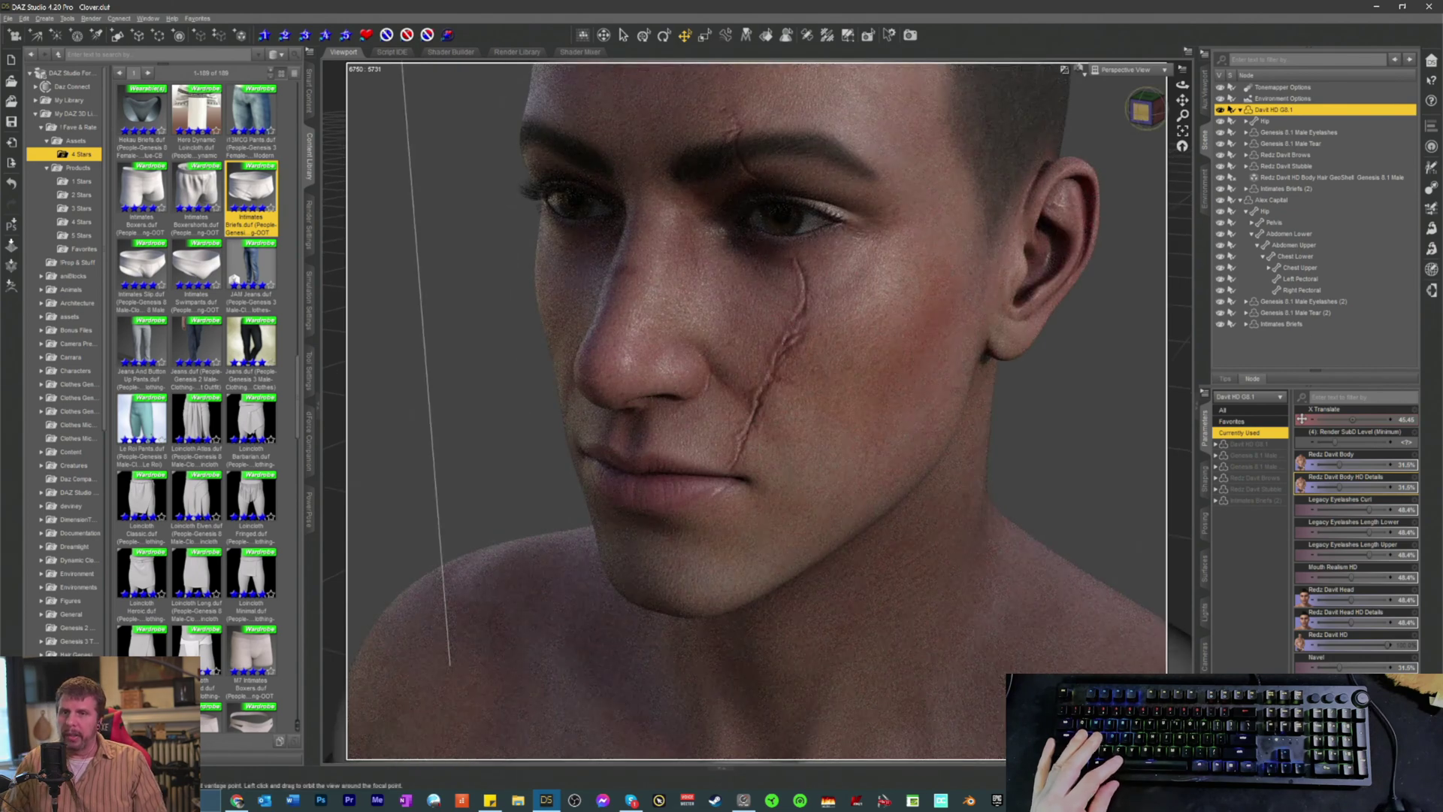
mouse_move(1134, 123)
left_mouse_down()
mouse_move(1175, 121)
mouse_move(1141, 127)
left_mouse_up()
scroll(962, 346, "down", 5)
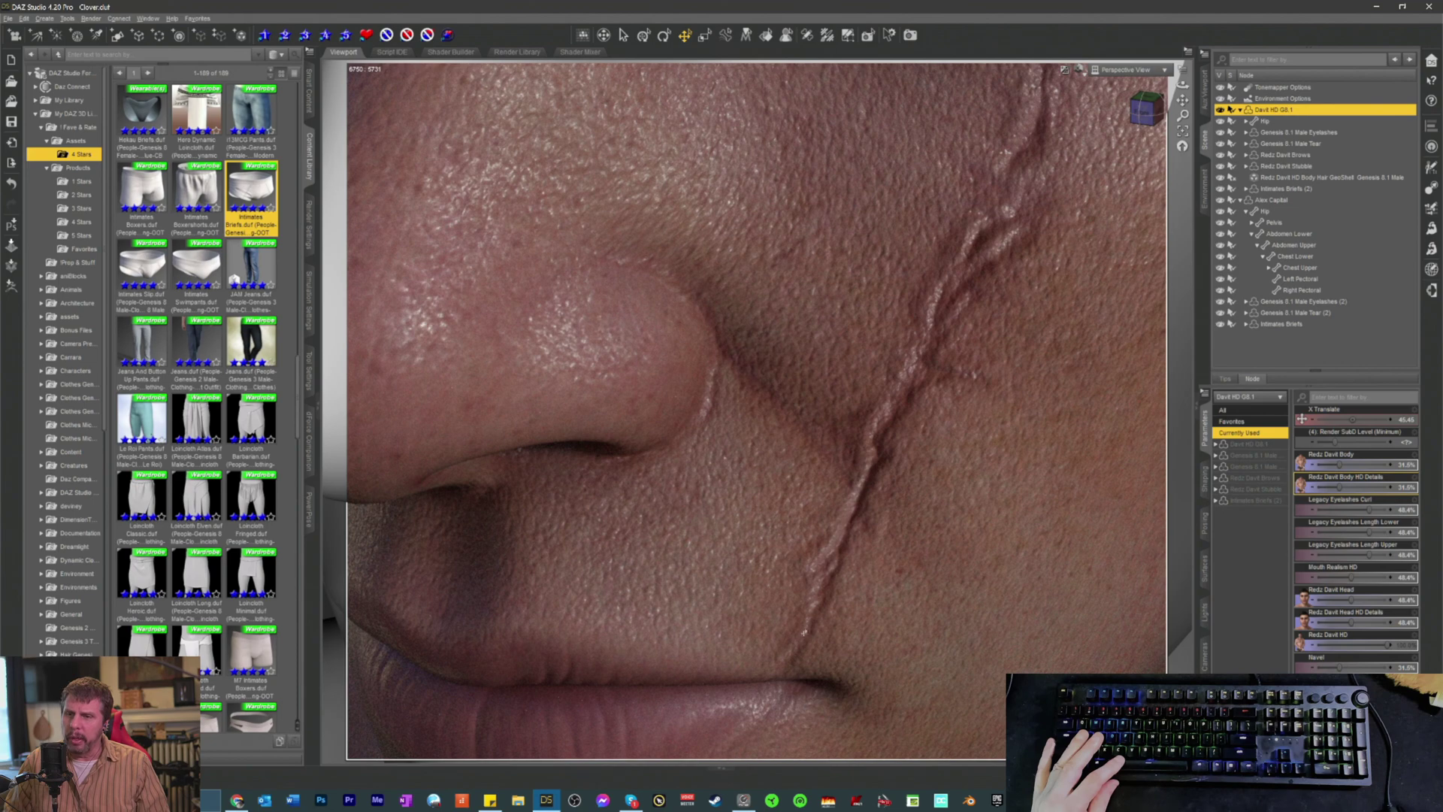
scroll(914, 425, "up", 6)
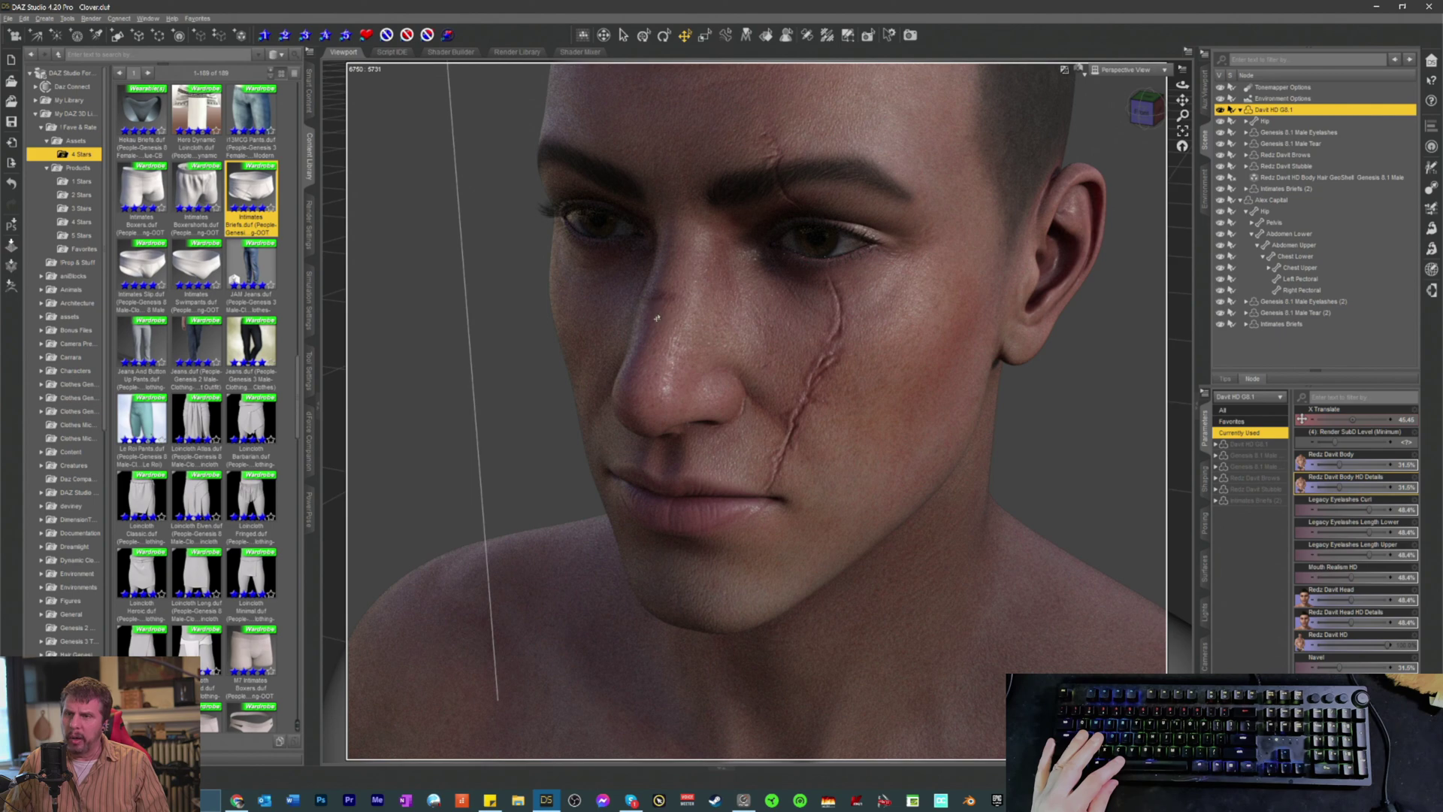
scroll(826, 363, "down", 4)
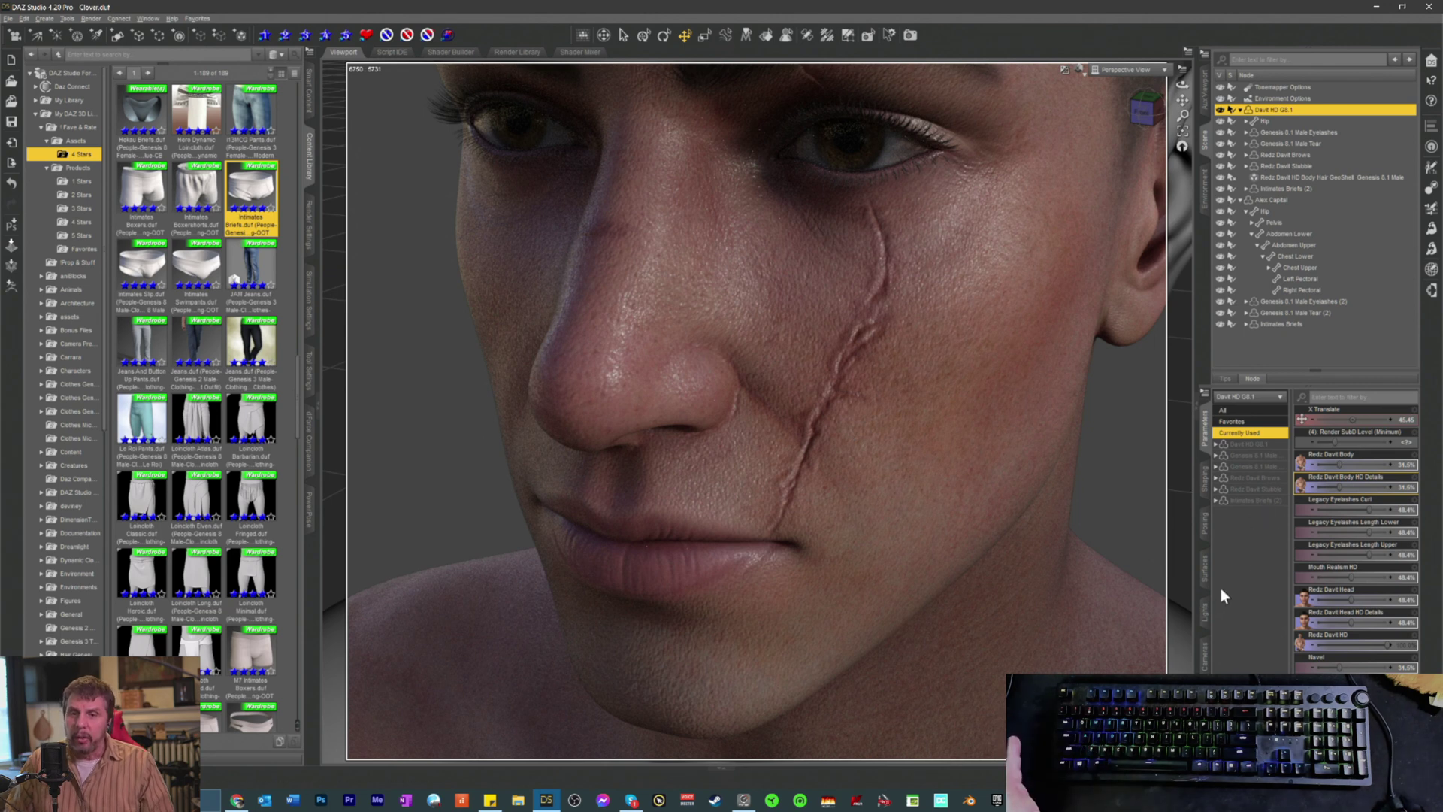
Step: Display the surface settings of the Alex Capital figure and expand its surface groups
left_click(1206, 571)
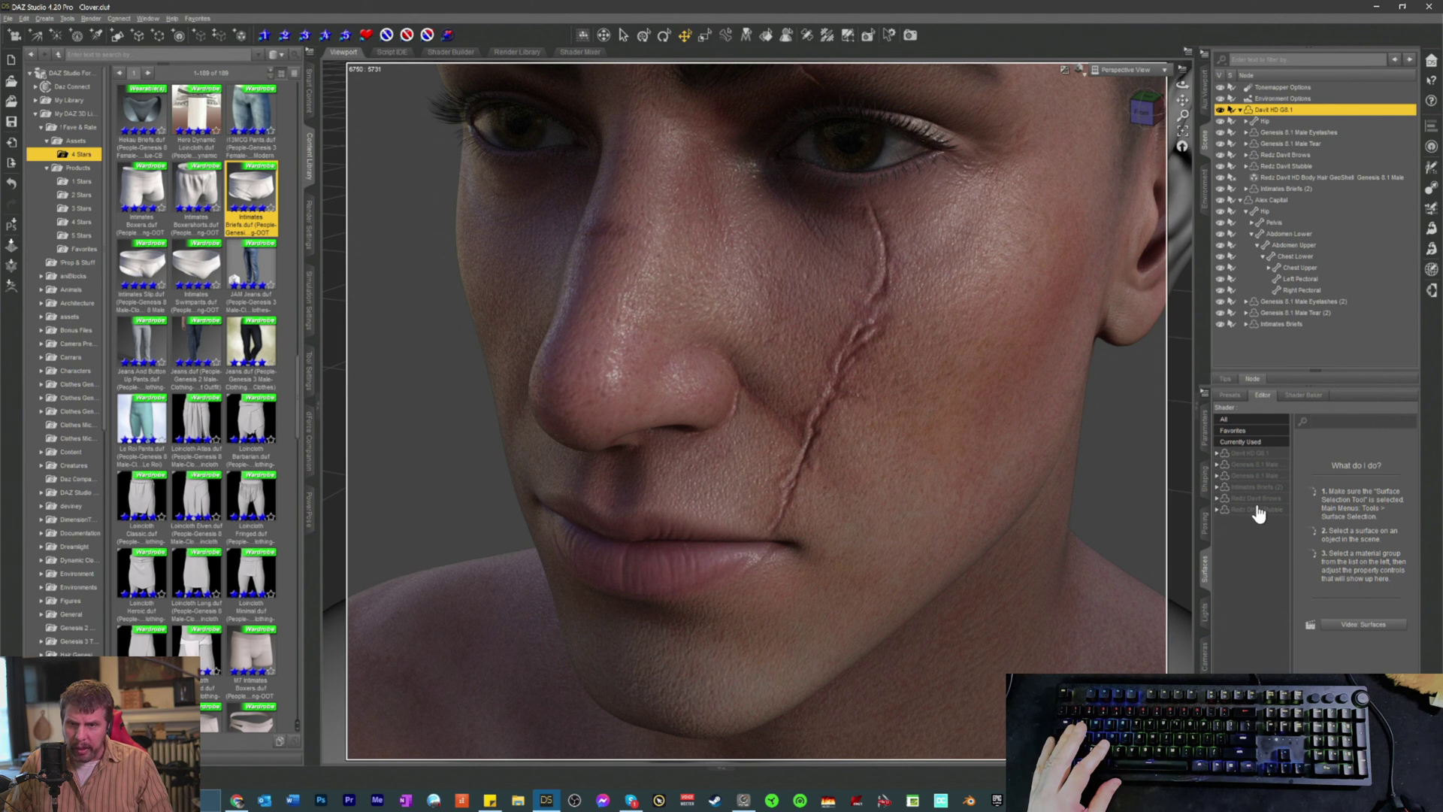
left_click(1244, 454)
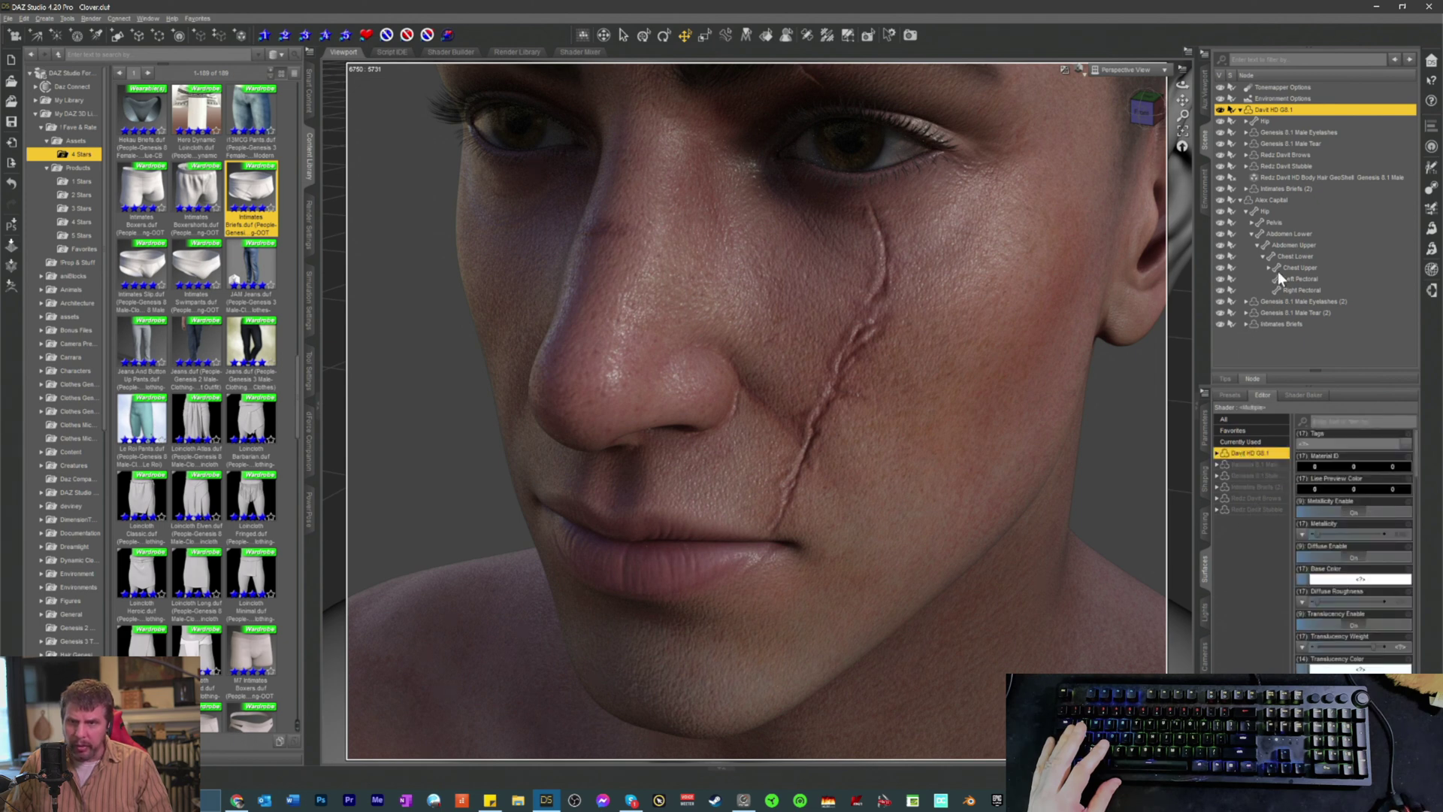
left_click(1265, 198)
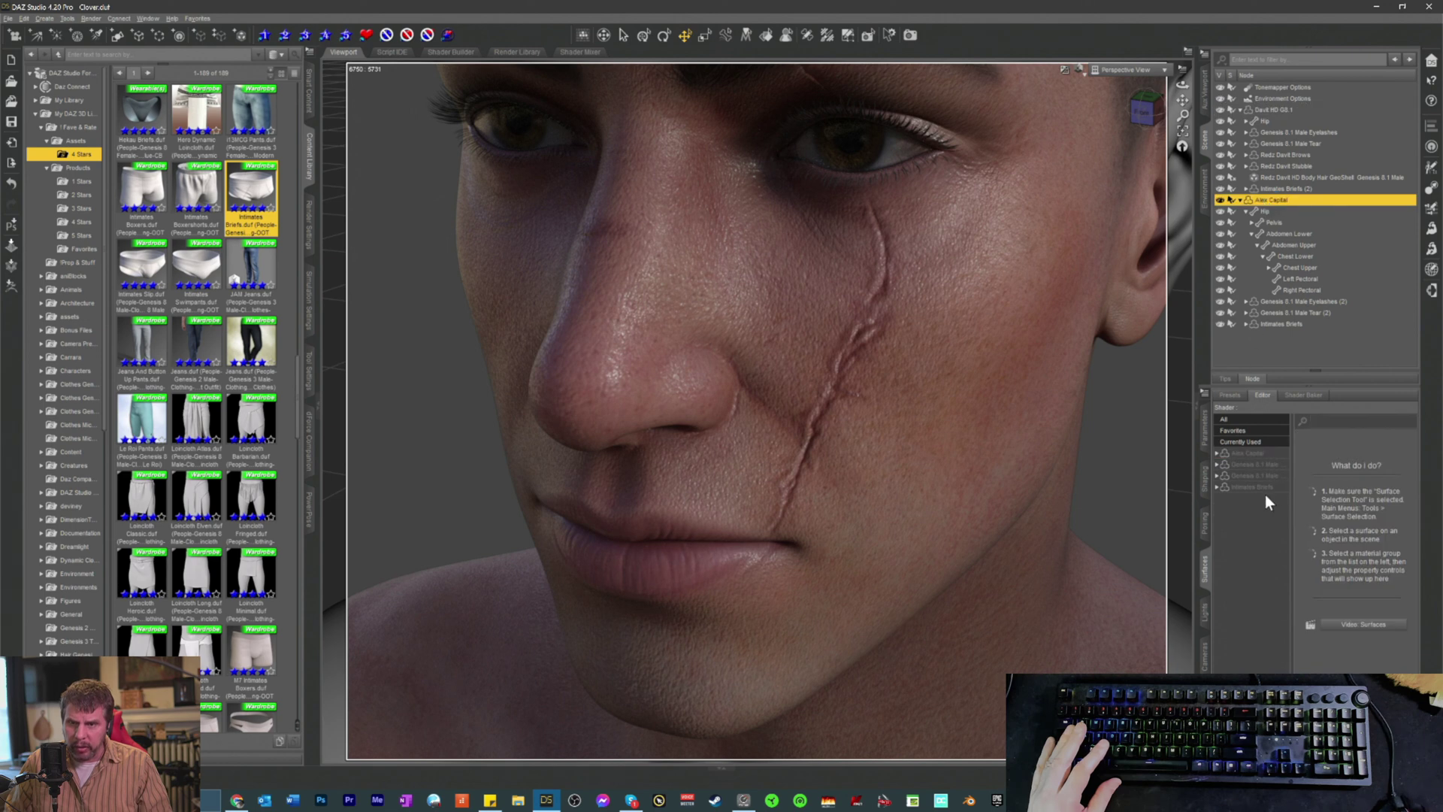
left_click(1237, 455)
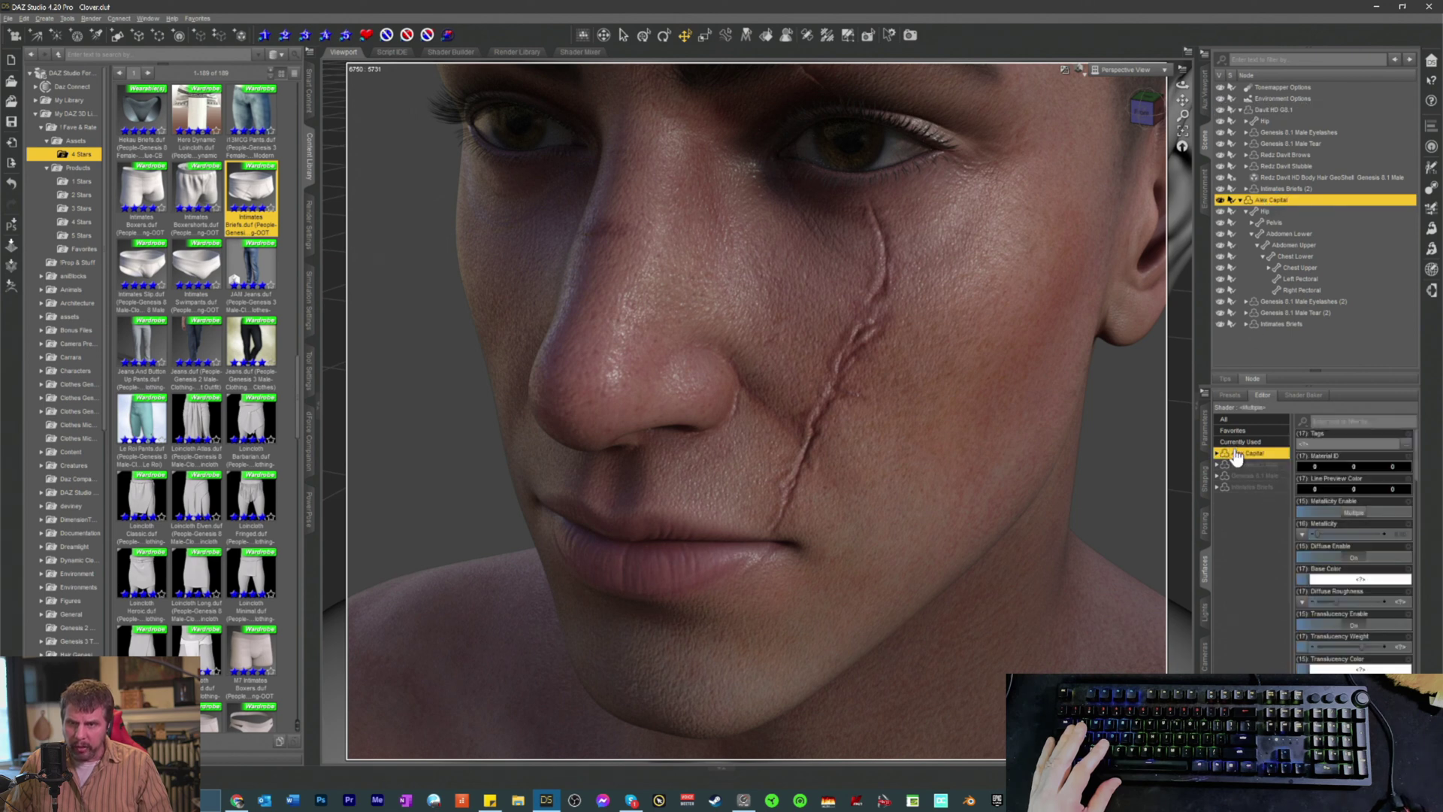
left_click(1219, 454)
Step: Select only the Face surface within the Alex Capital figure's Surfaces group
left_click(1237, 522)
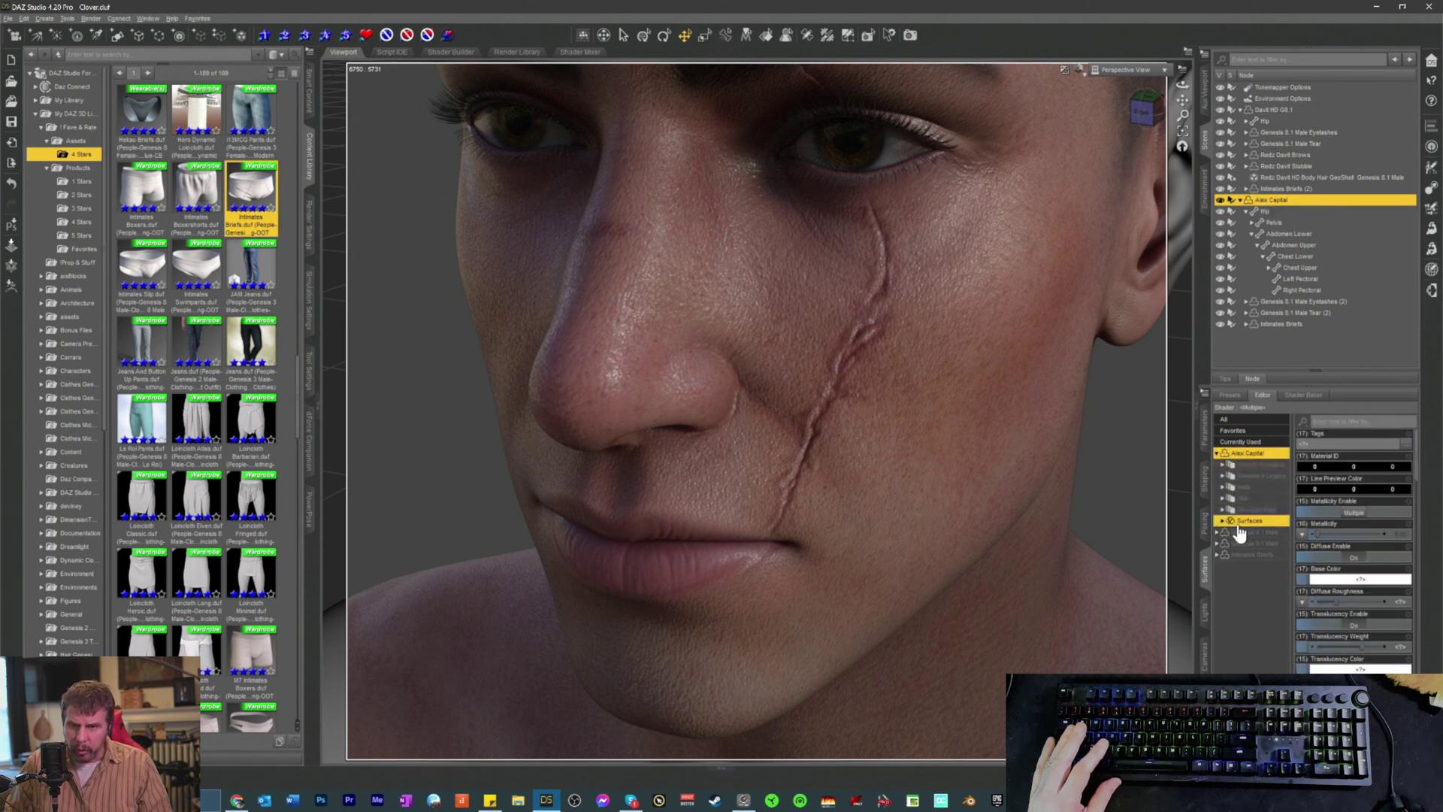
left_click(1243, 498)
left_click(1308, 526)
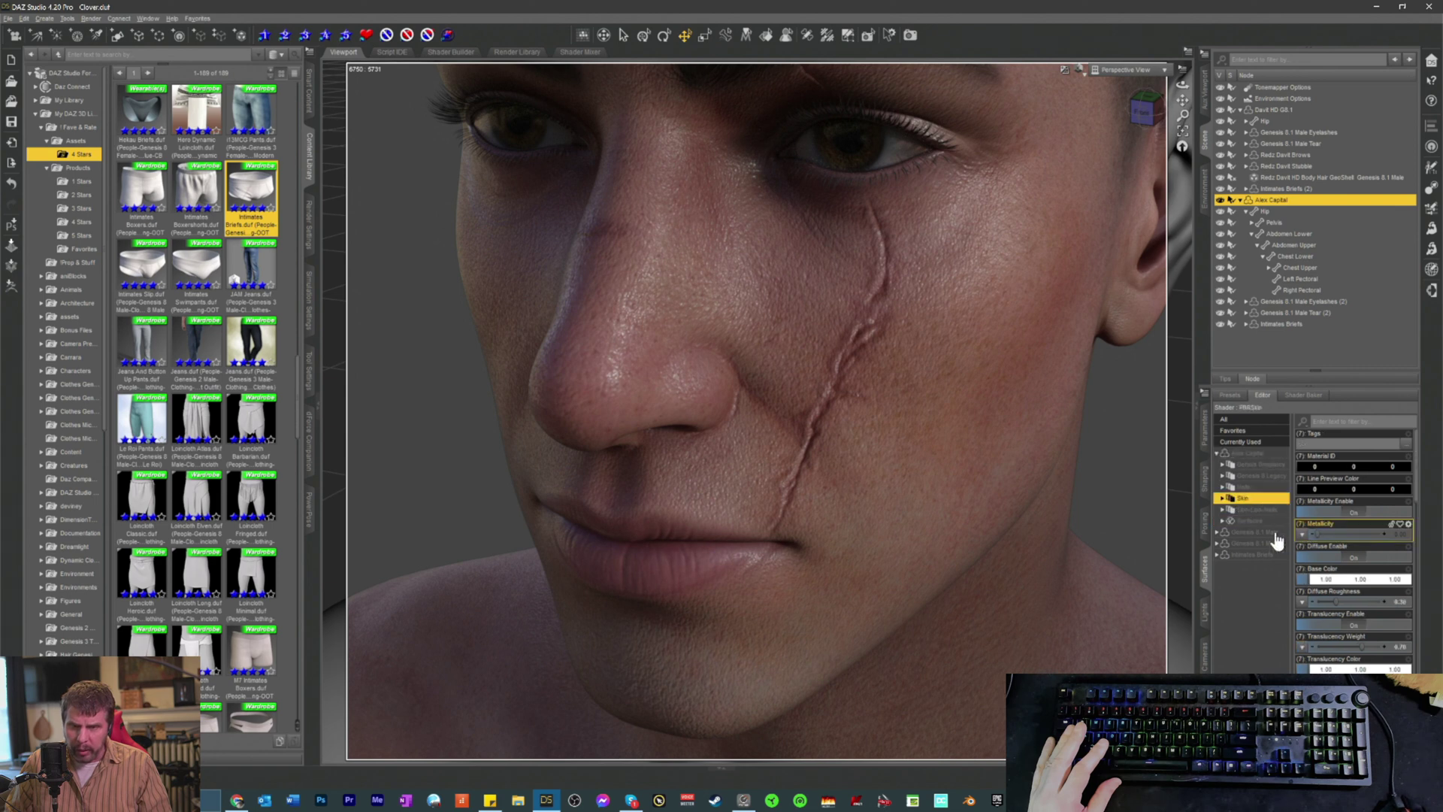
left_click(1248, 521)
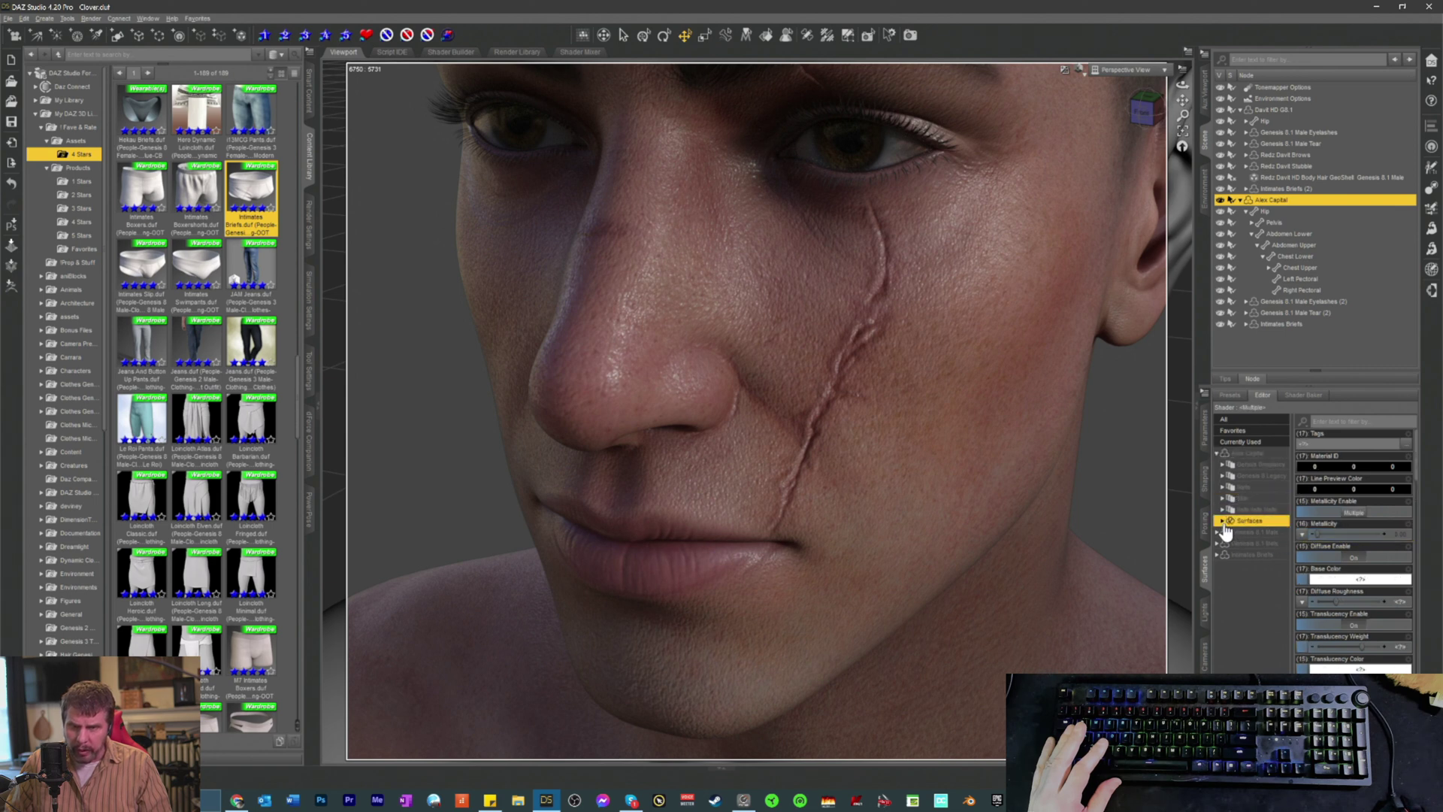
left_click(1223, 522)
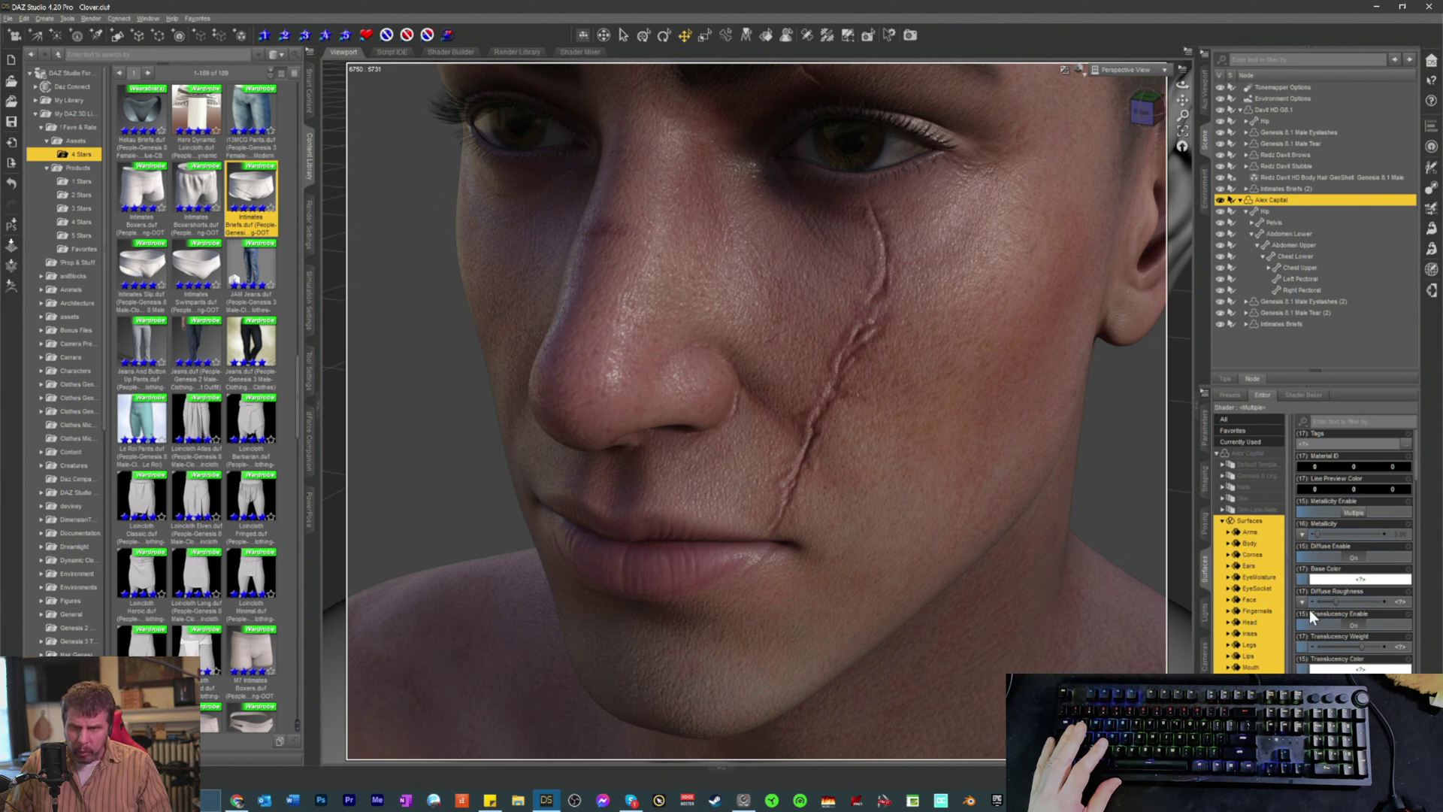
left_click(1250, 622)
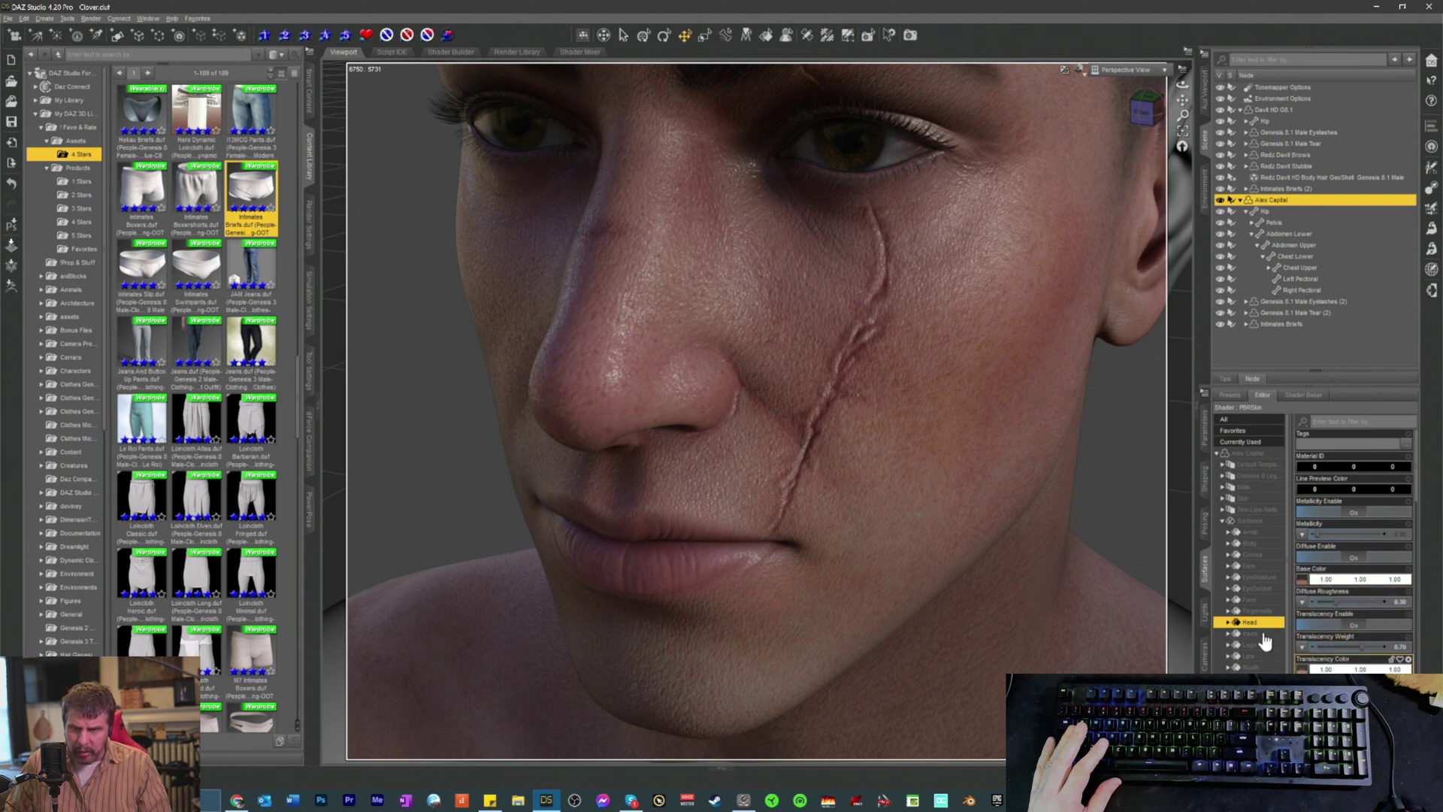
left_click(1246, 601)
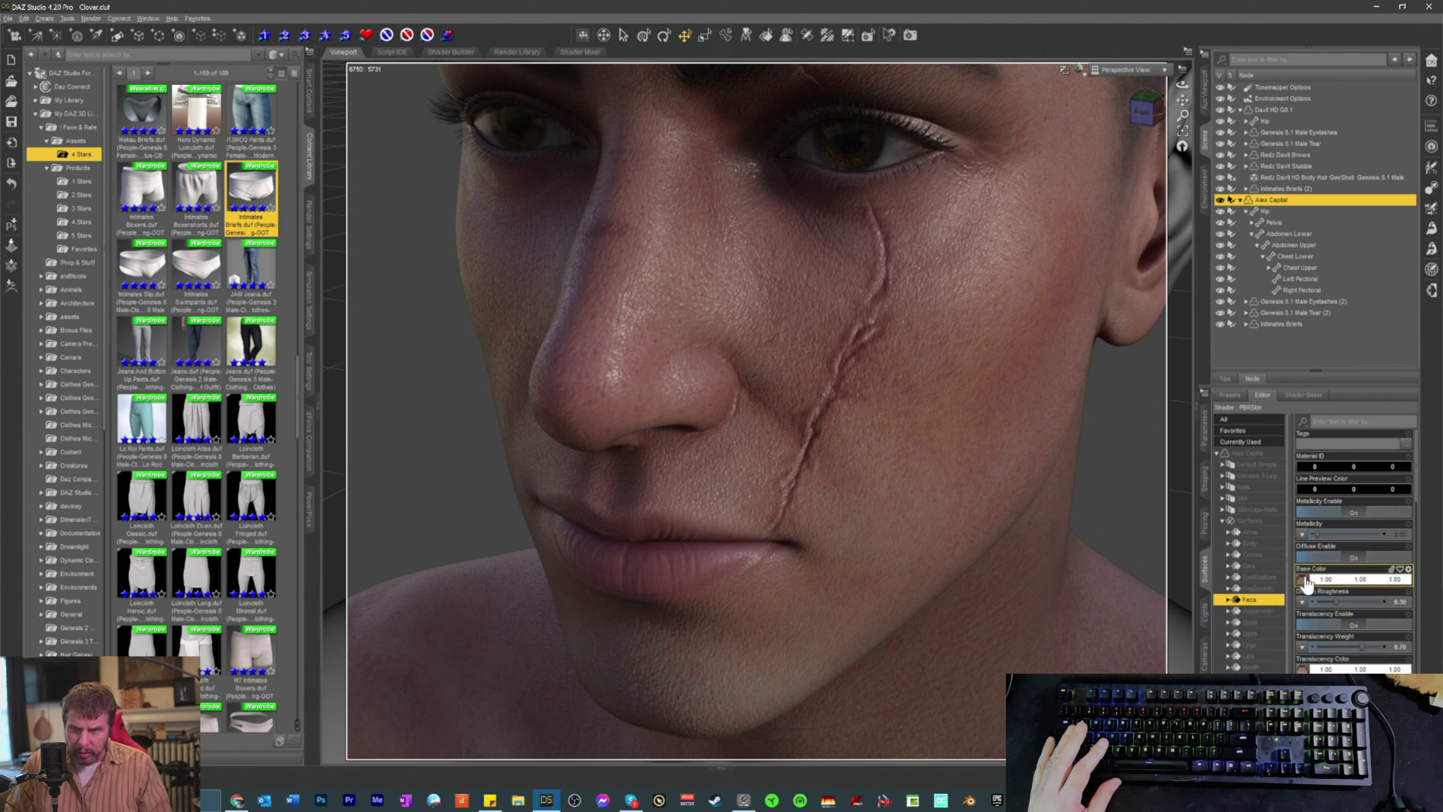
Step: Examine the image maps assigned to the Face surface, including Base Color, Dual Lobe Specular Weight and Specular Lobe 1 Roughness
mouse_move(1304, 582)
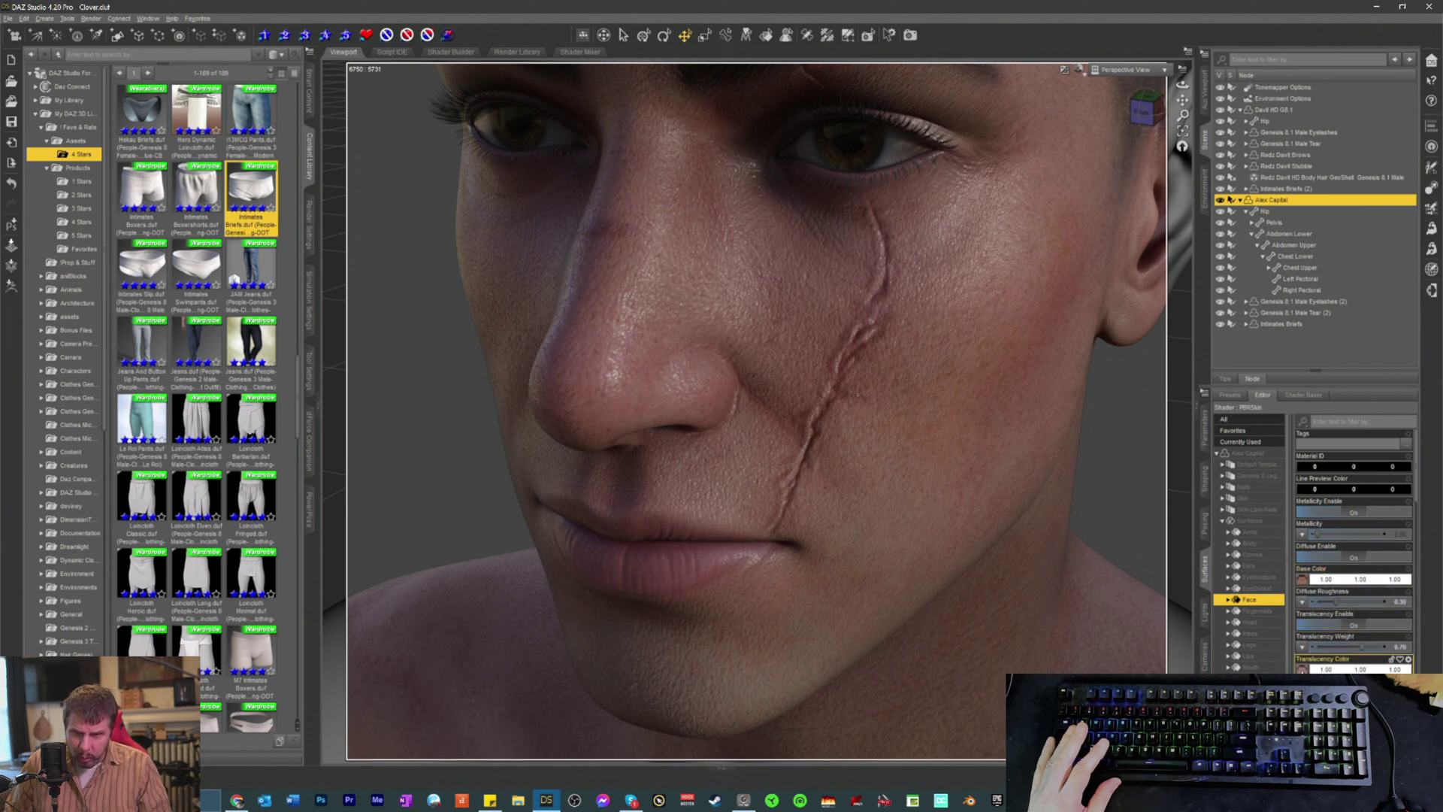
scroll(1308, 631, "down", 10)
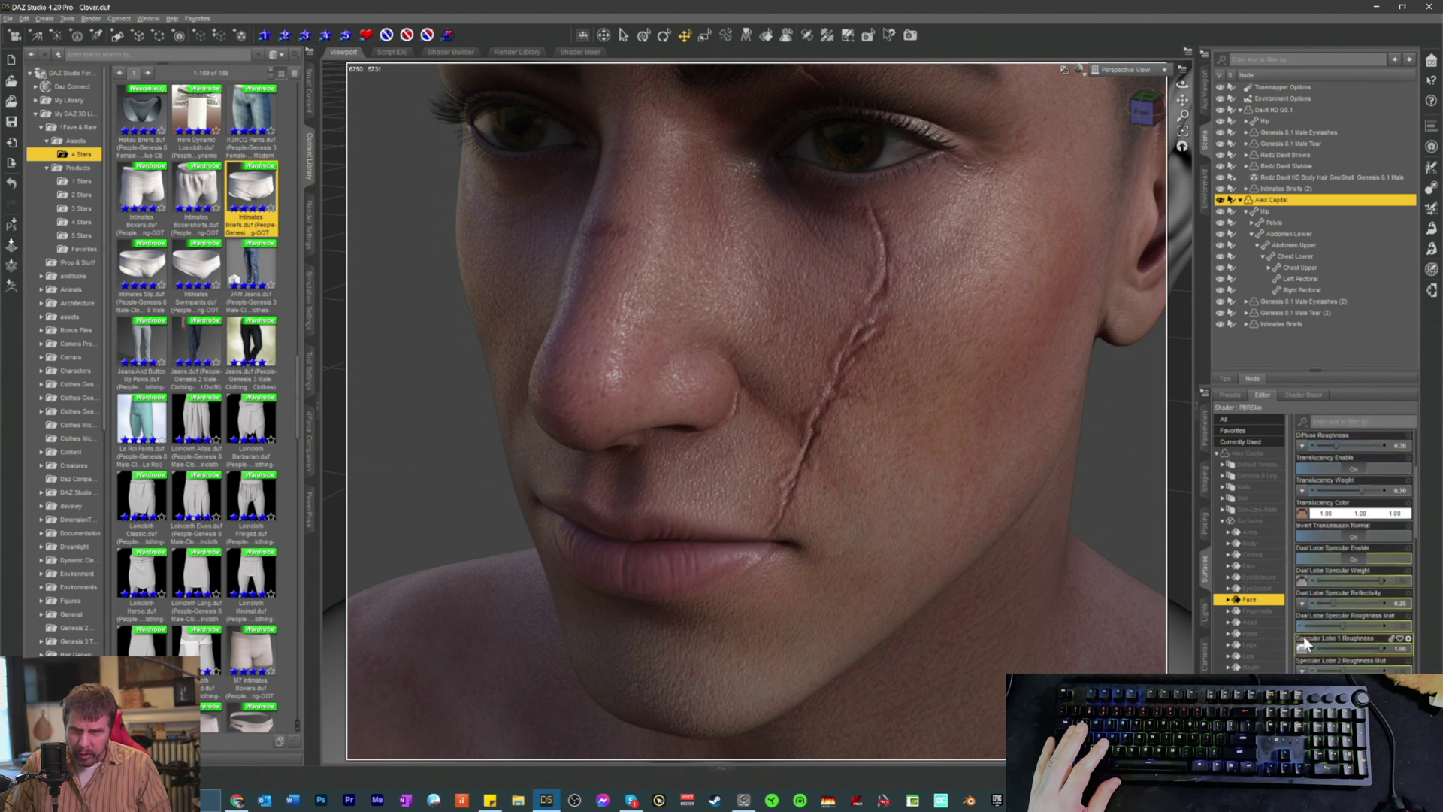
mouse_move(1302, 538)
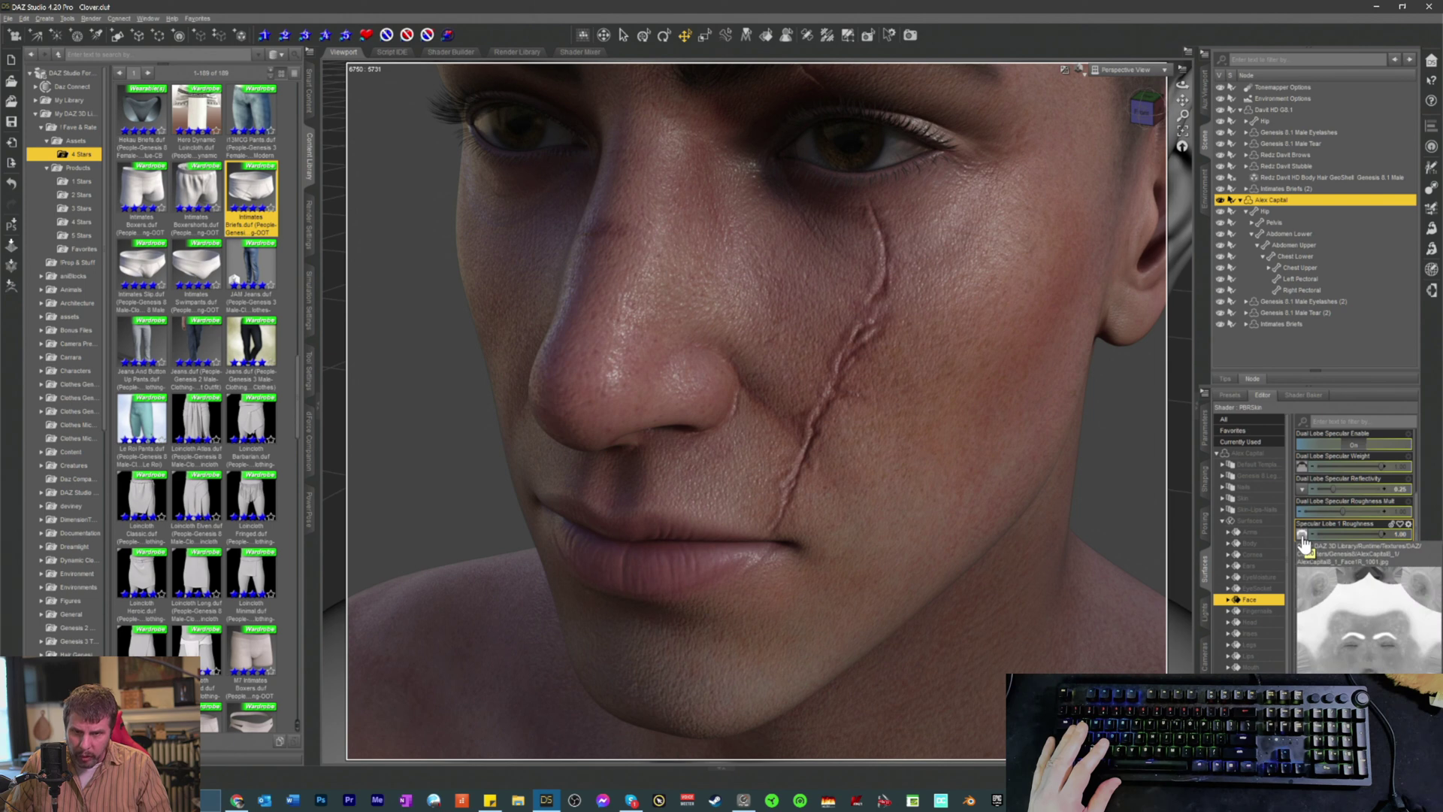
mouse_move(1303, 474)
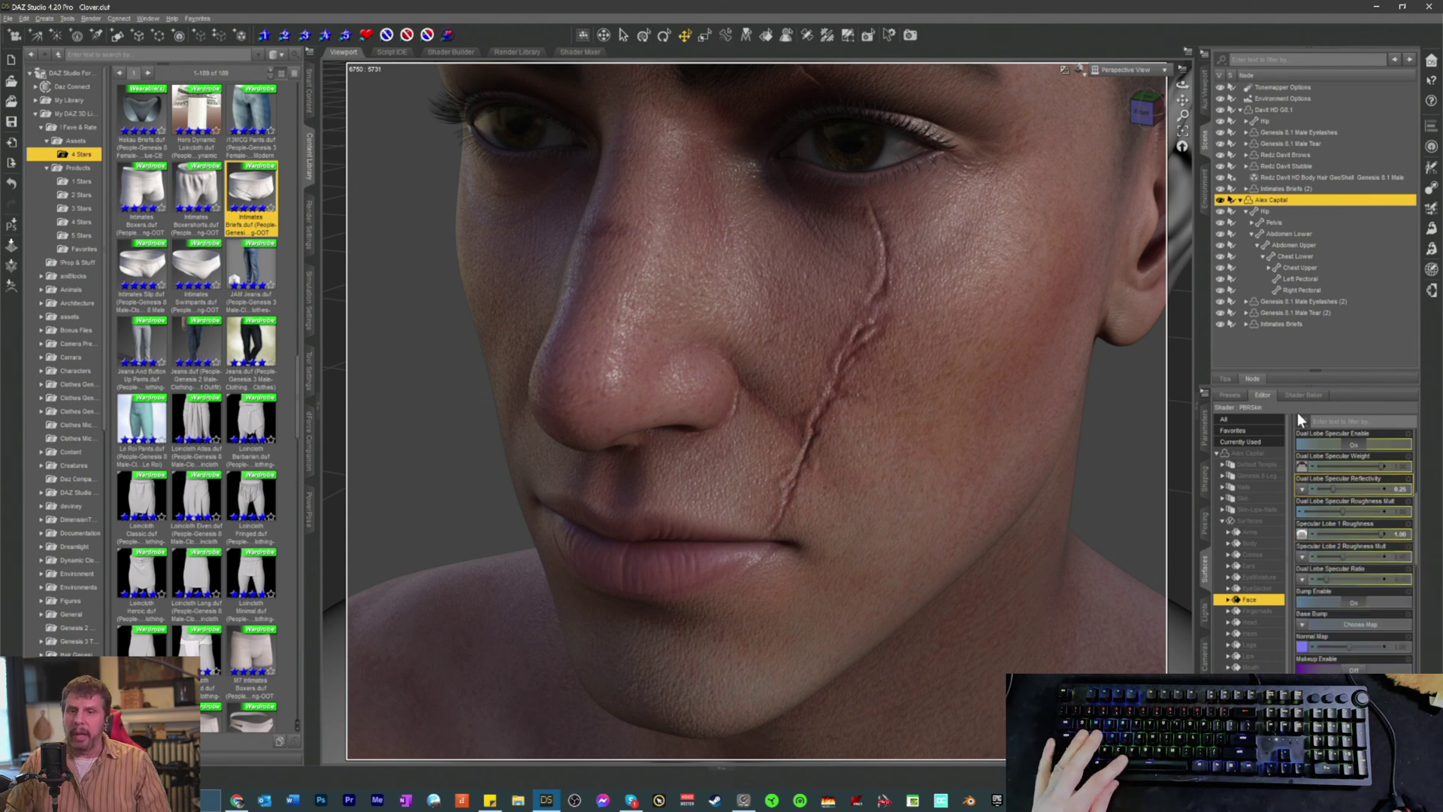
scroll(1305, 502, "up", 8)
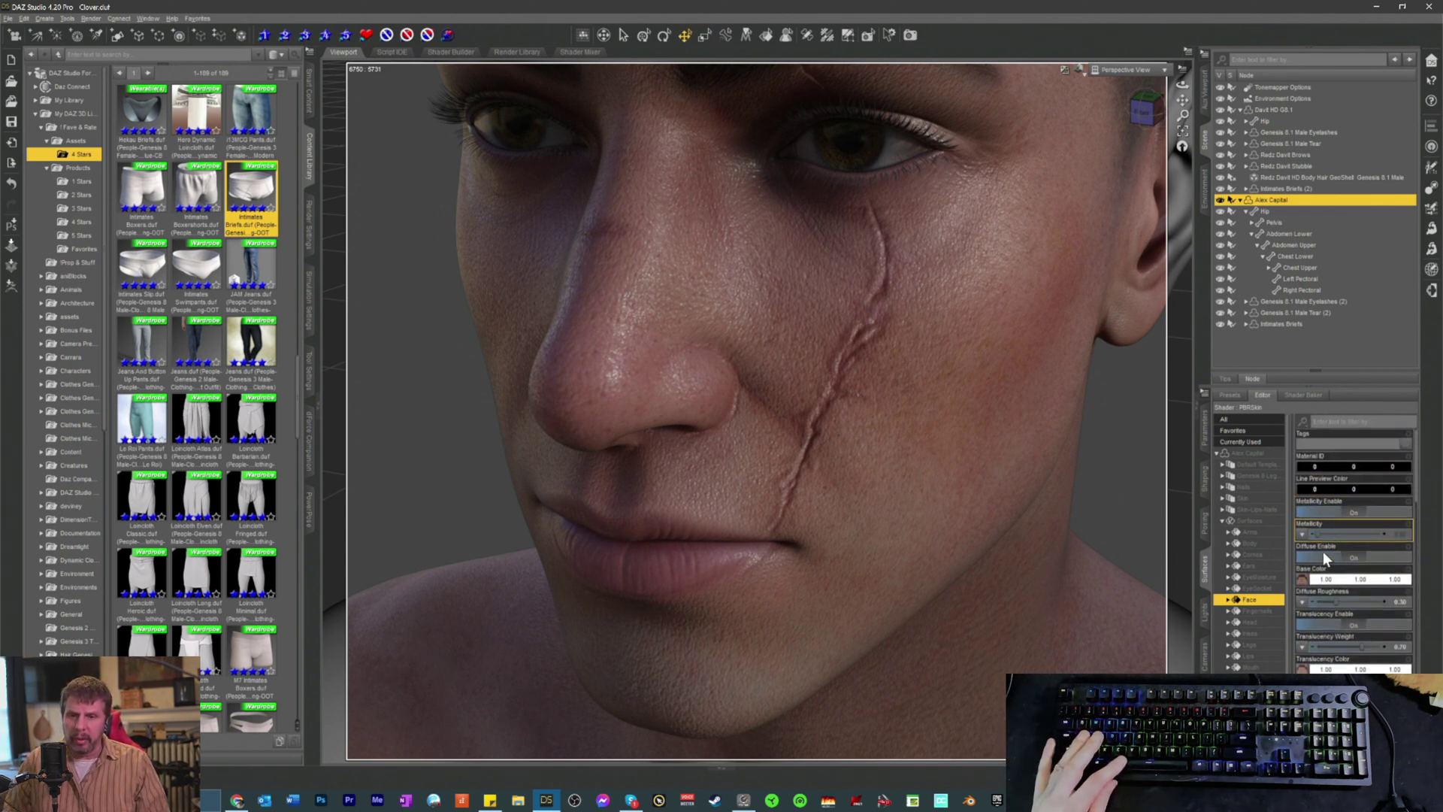
Step: Try a different image map in the Face surface's Base Color, and undo the map change
key("ctrl+v")
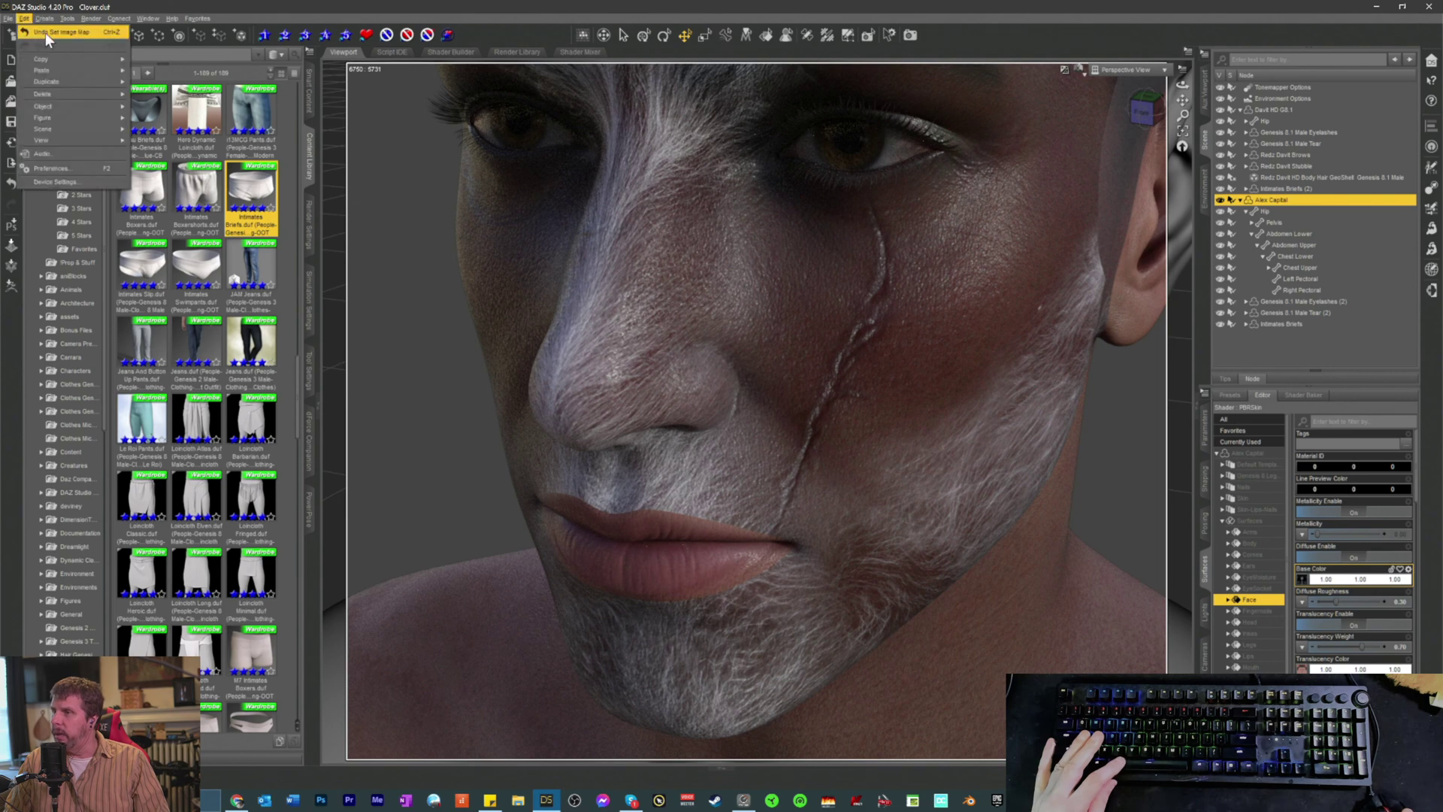
left_click(75, 35)
left_click(75, 35)
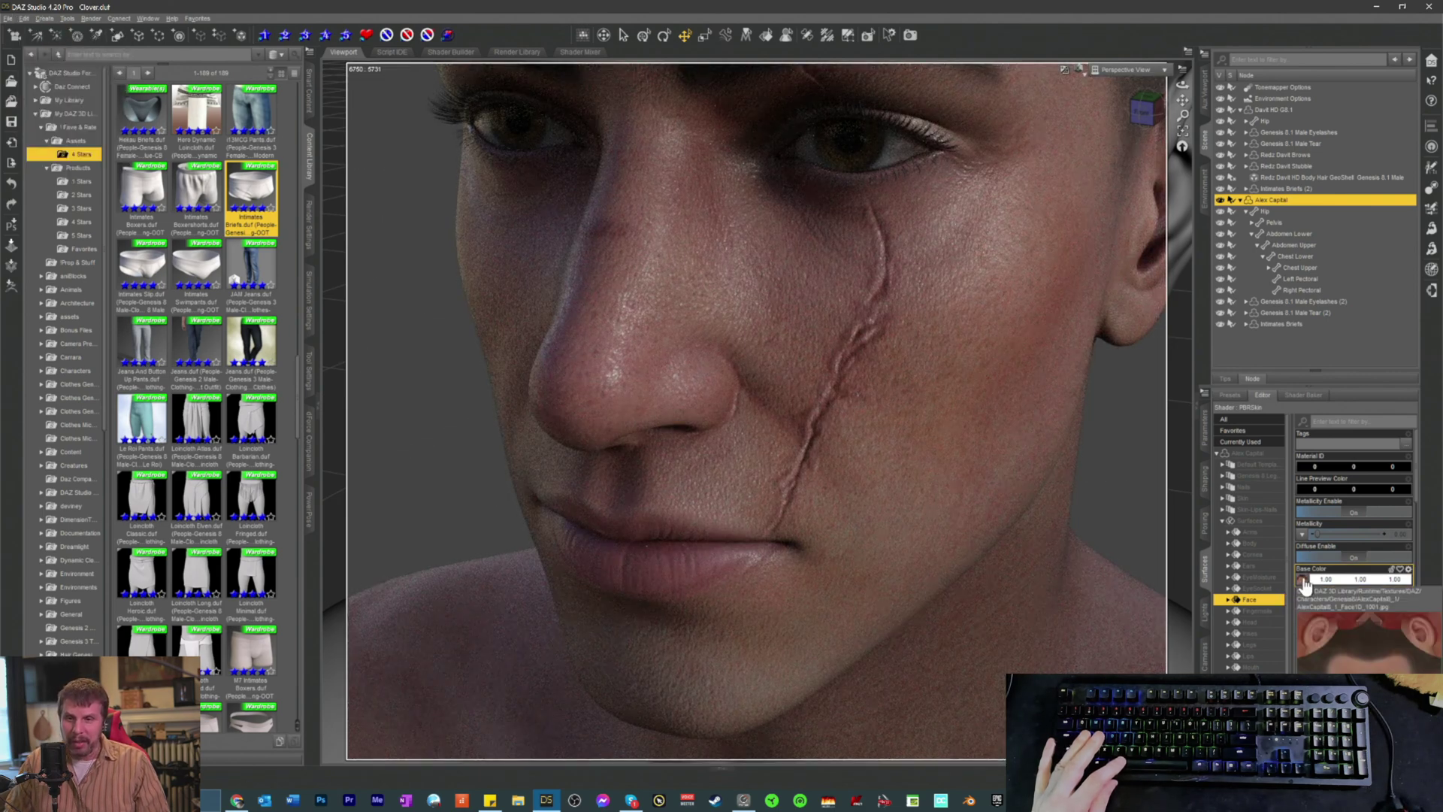
Step: Browse the AlexCapital8_1 texture folder from the Face surface's Base Color map, and close it without choosing a file
left_click(1306, 584)
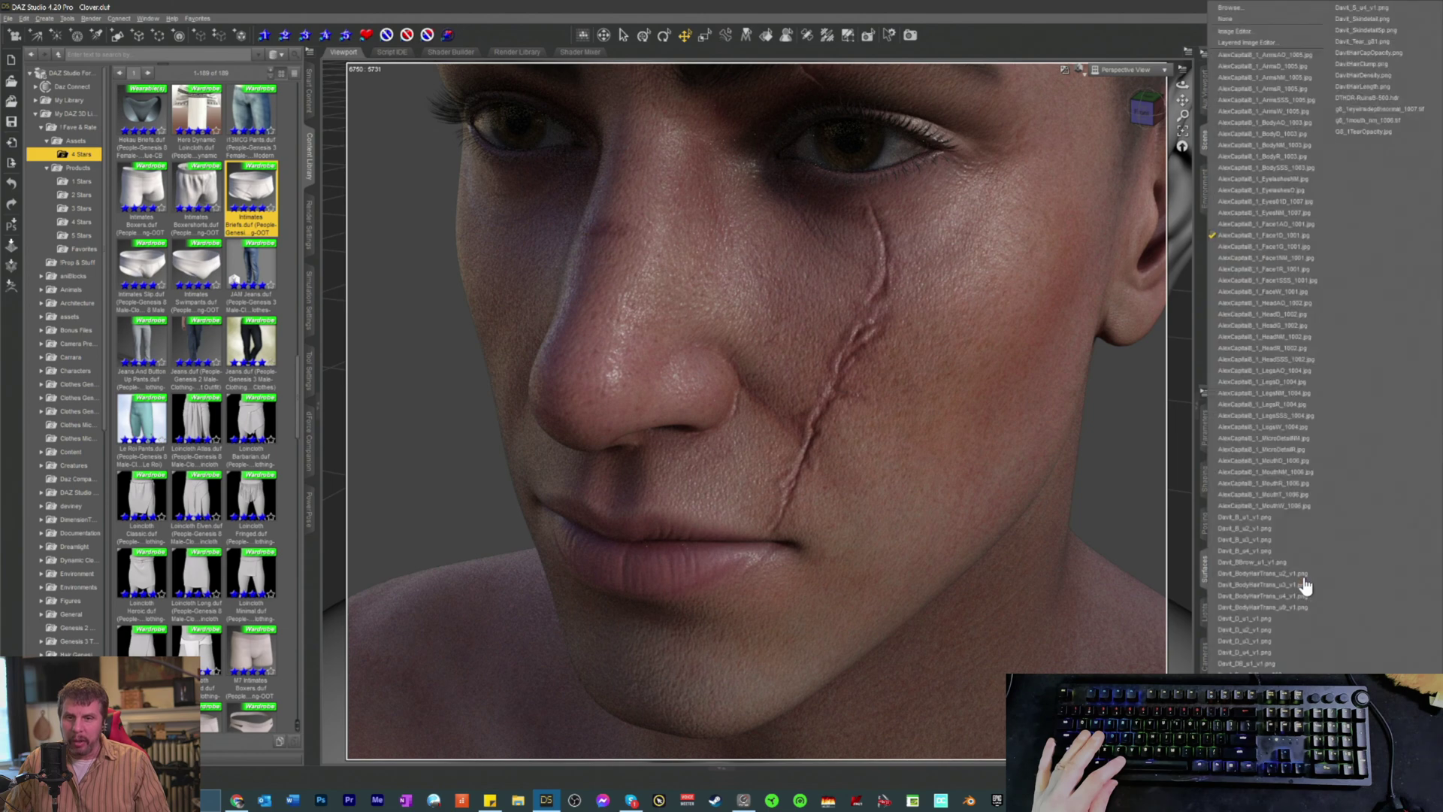
left_click(1226, 9)
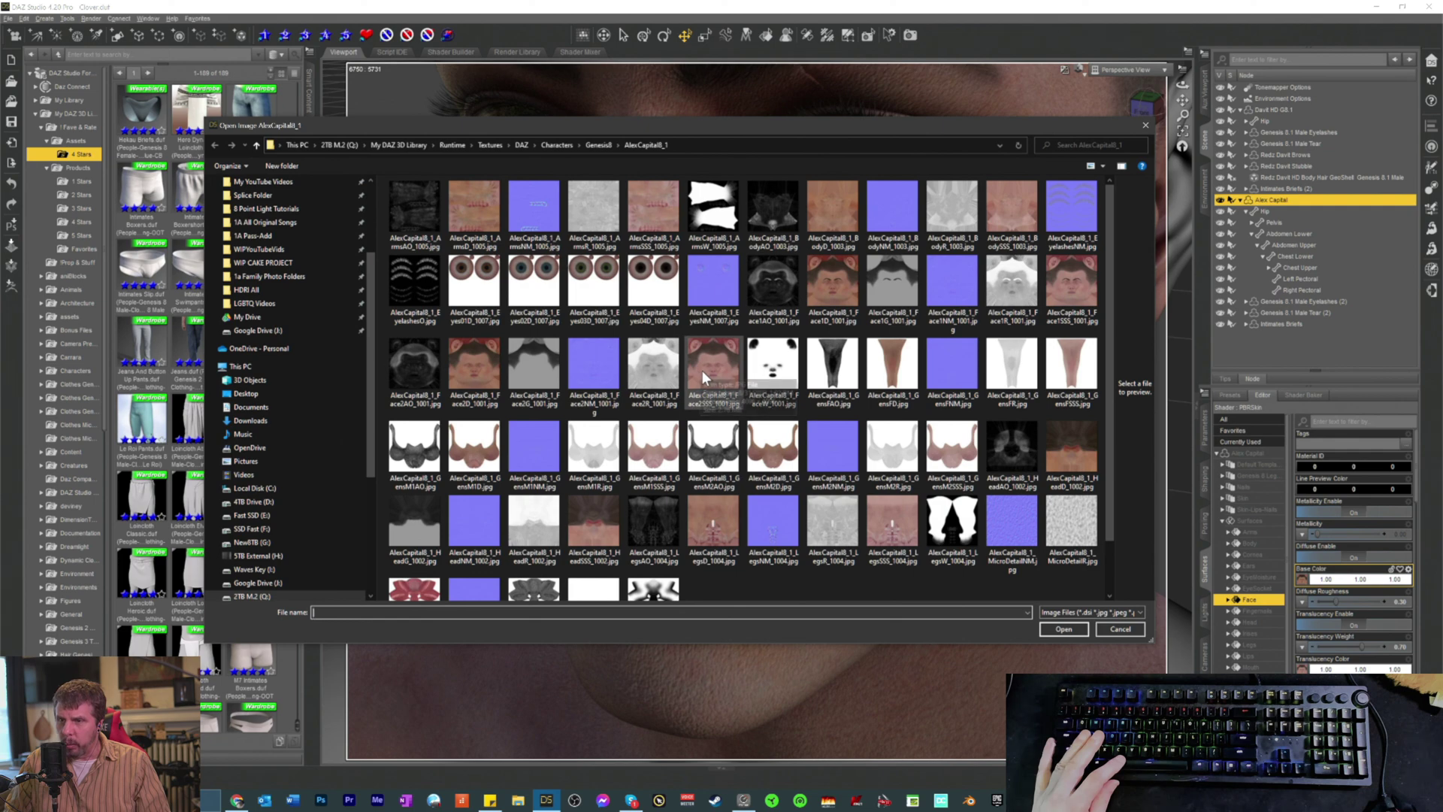
scroll(701, 370, "down", 1)
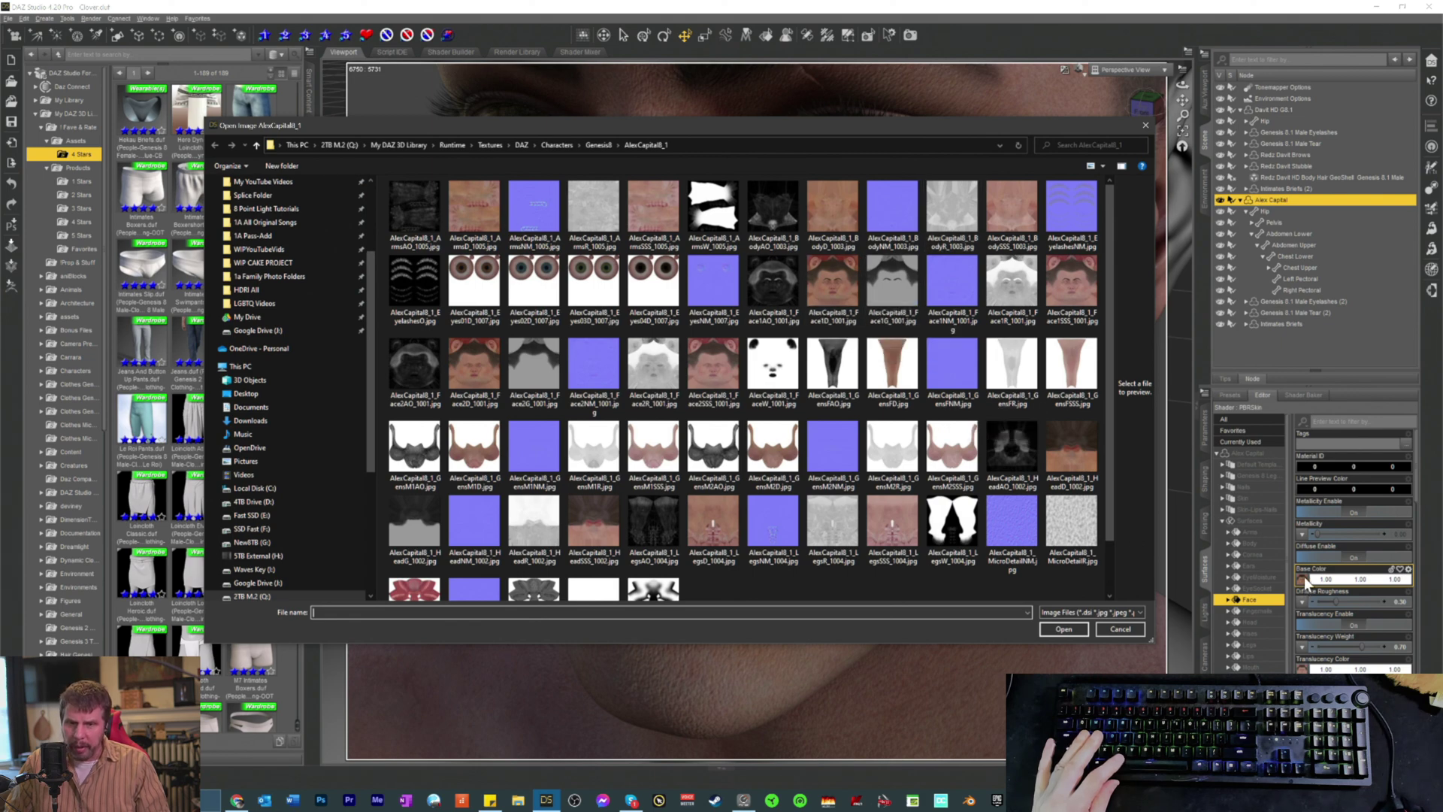
left_click(1120, 630)
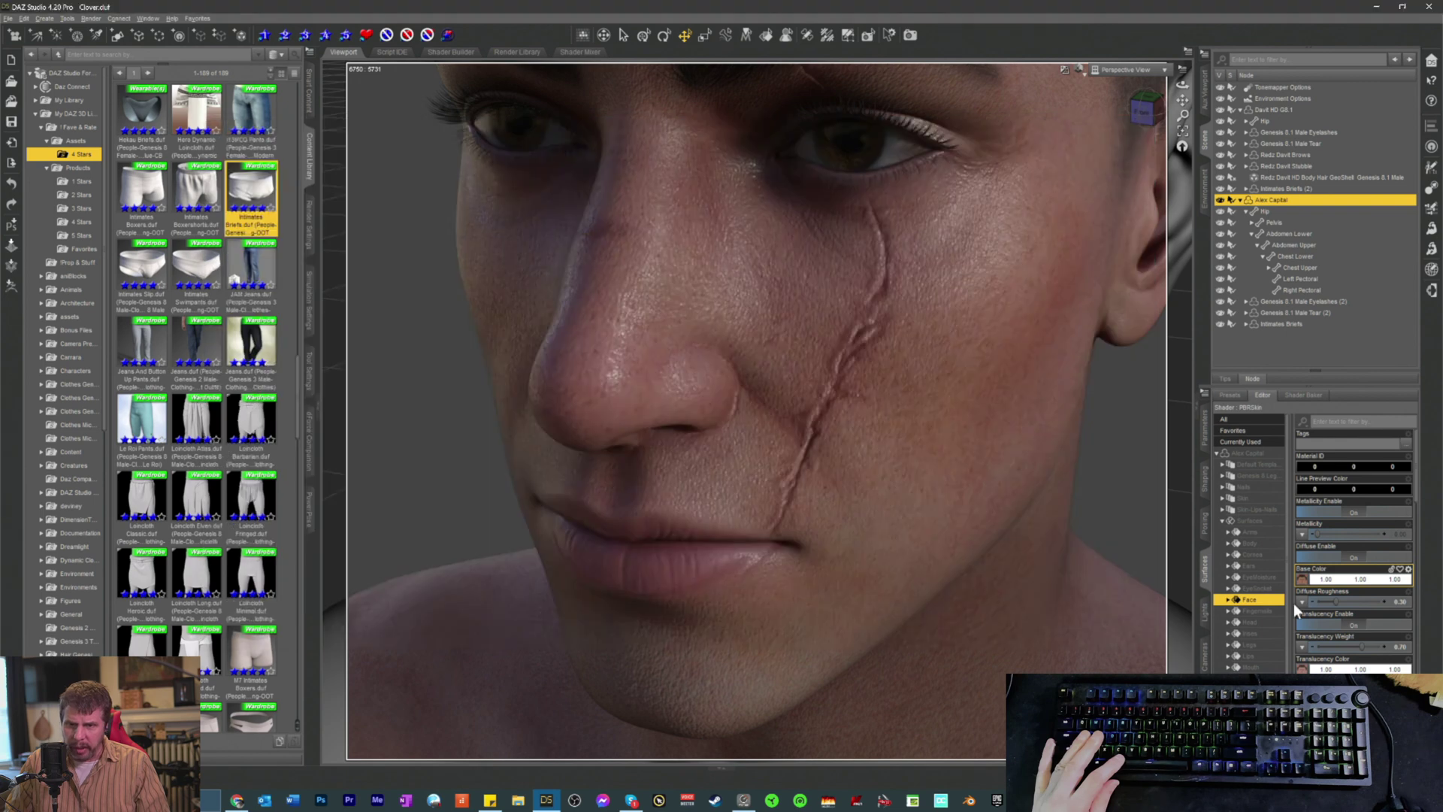
Step: Browse for the Face surface's Base Color image file in the AlexCapital8_1 texture folder
left_click(1302, 579)
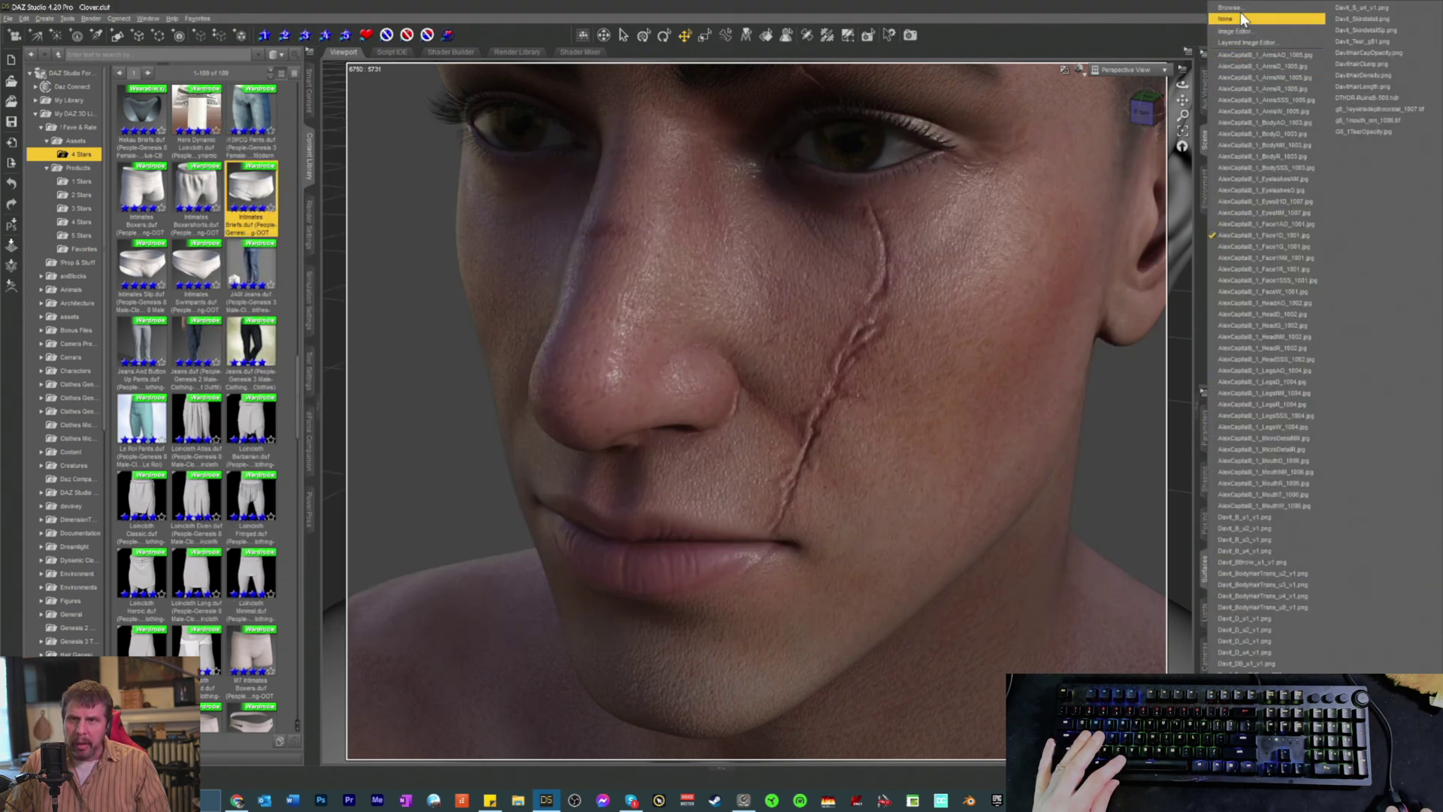
left_click(1229, 234)
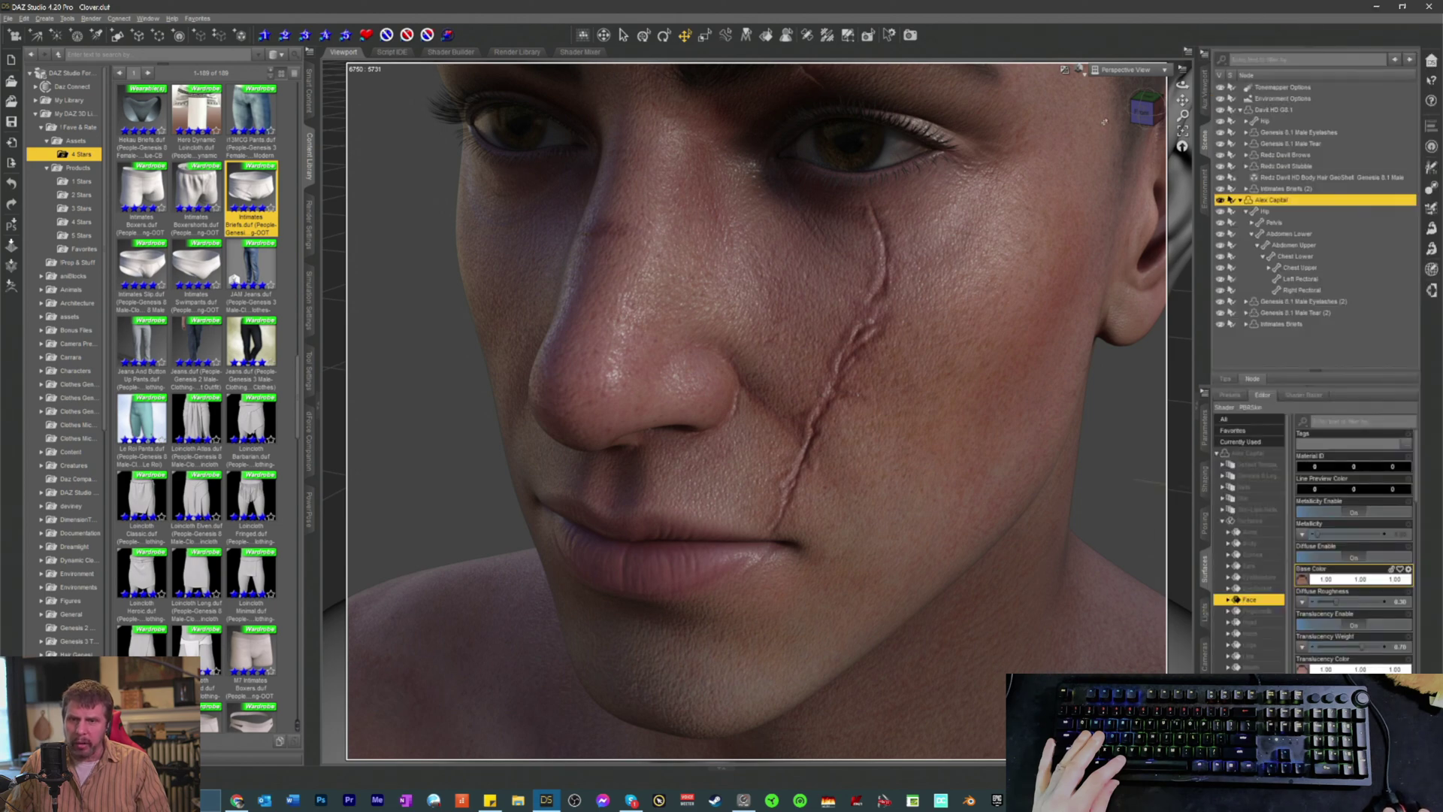
left_click(1306, 591)
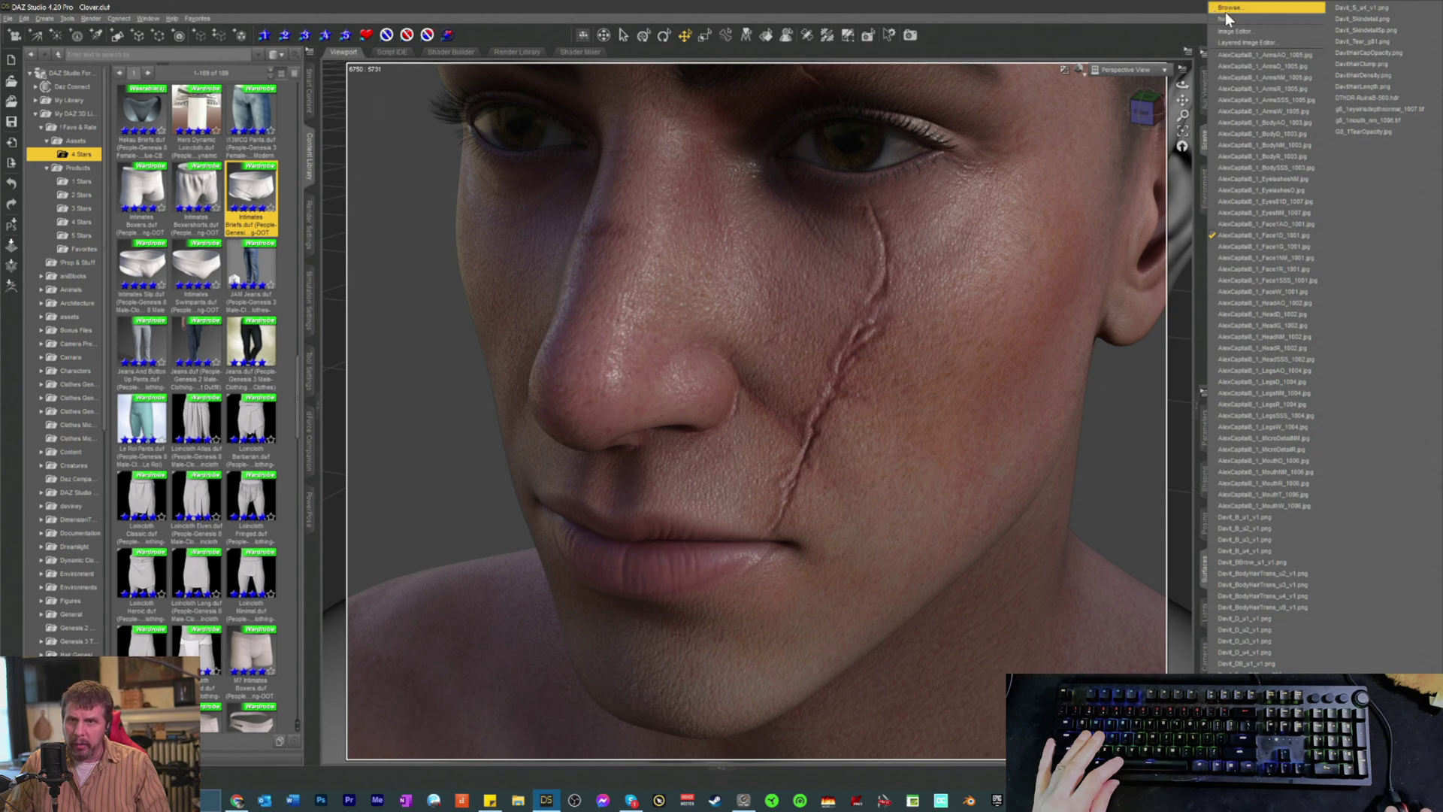
left_click(1209, 35)
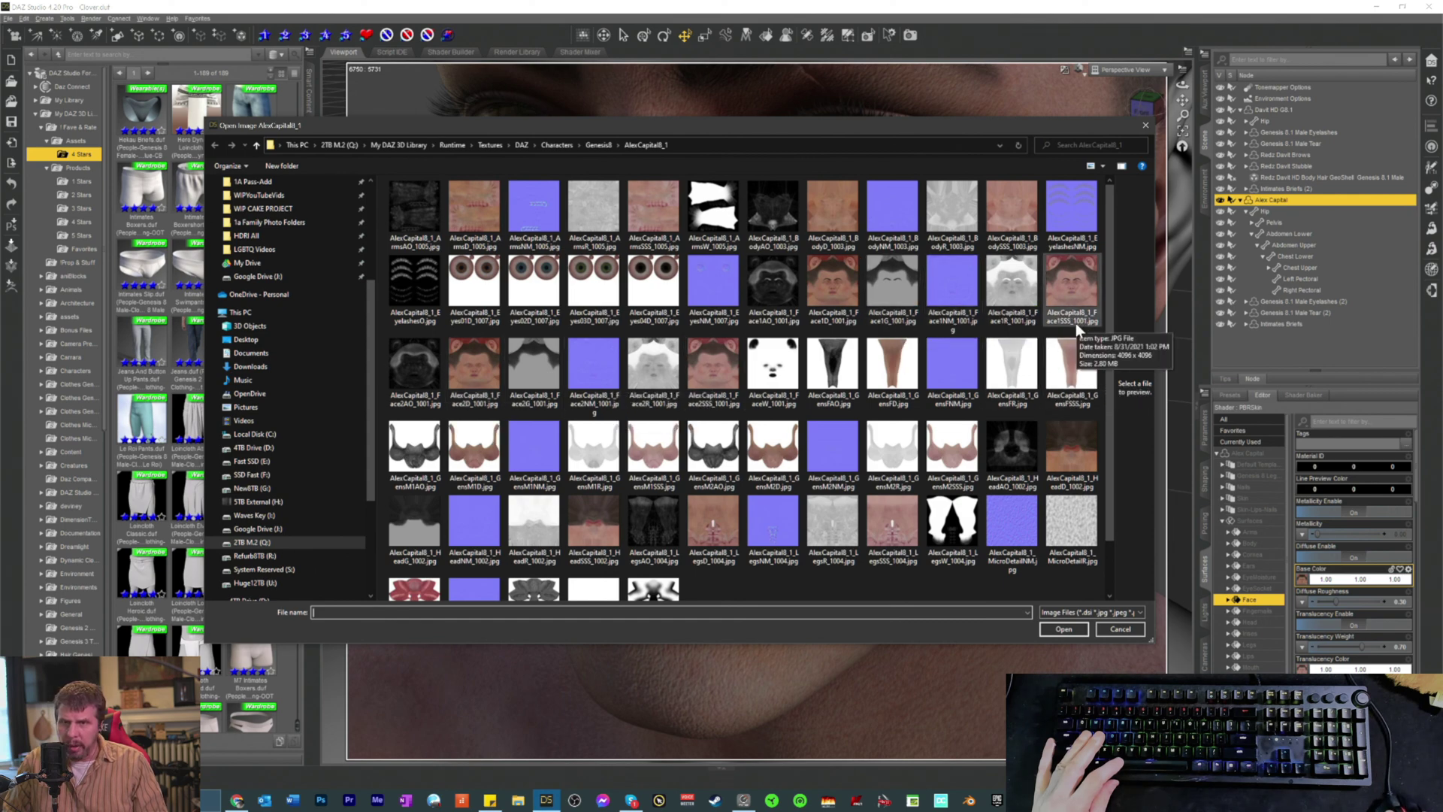
Step: Open the texture file AlexCapital8_1_Face1D_1001.jpg in Adobe Photoshop 2022
left_click(826, 320)
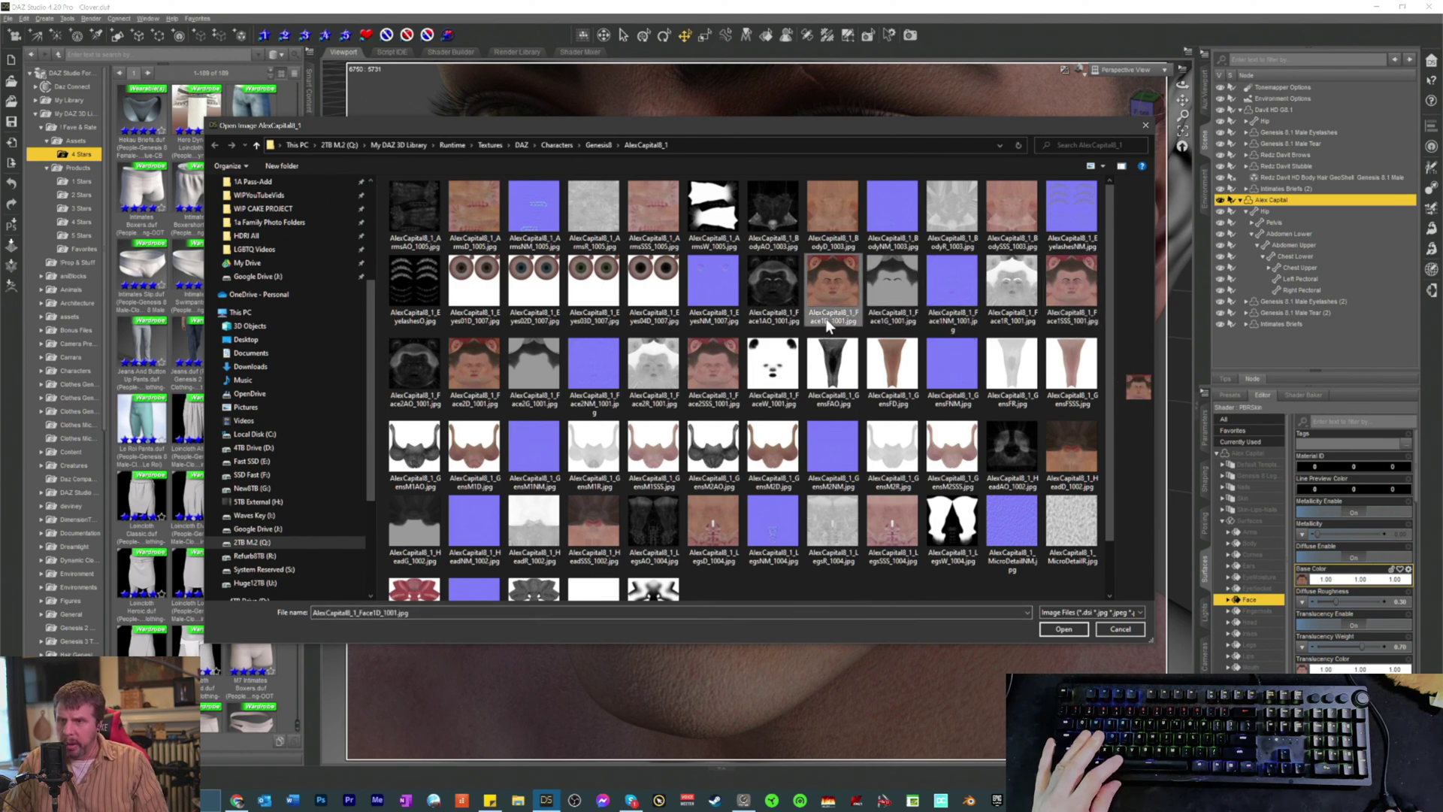
double_click(826, 321)
right_click(825, 319)
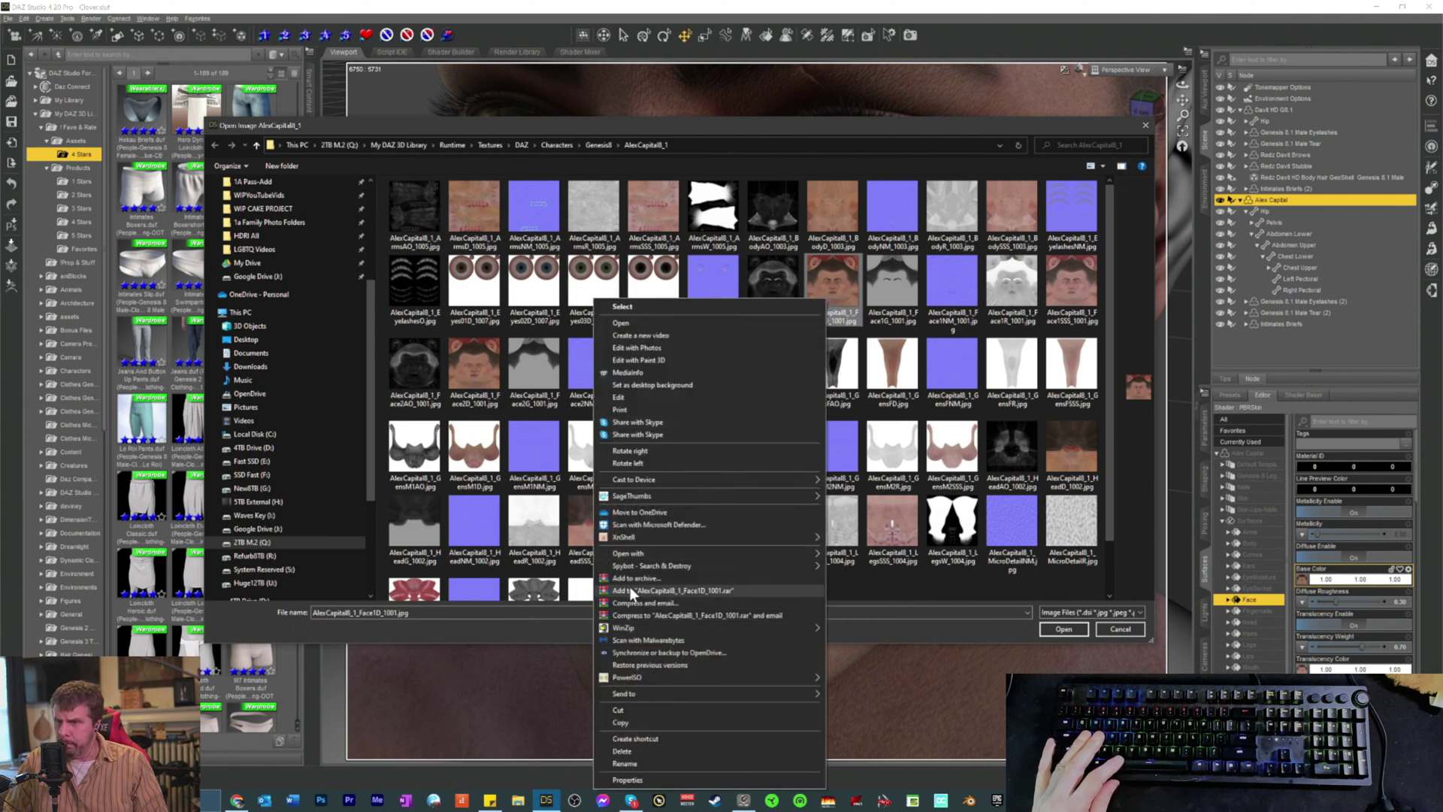
mouse_move(711, 566)
mouse_move(761, 555)
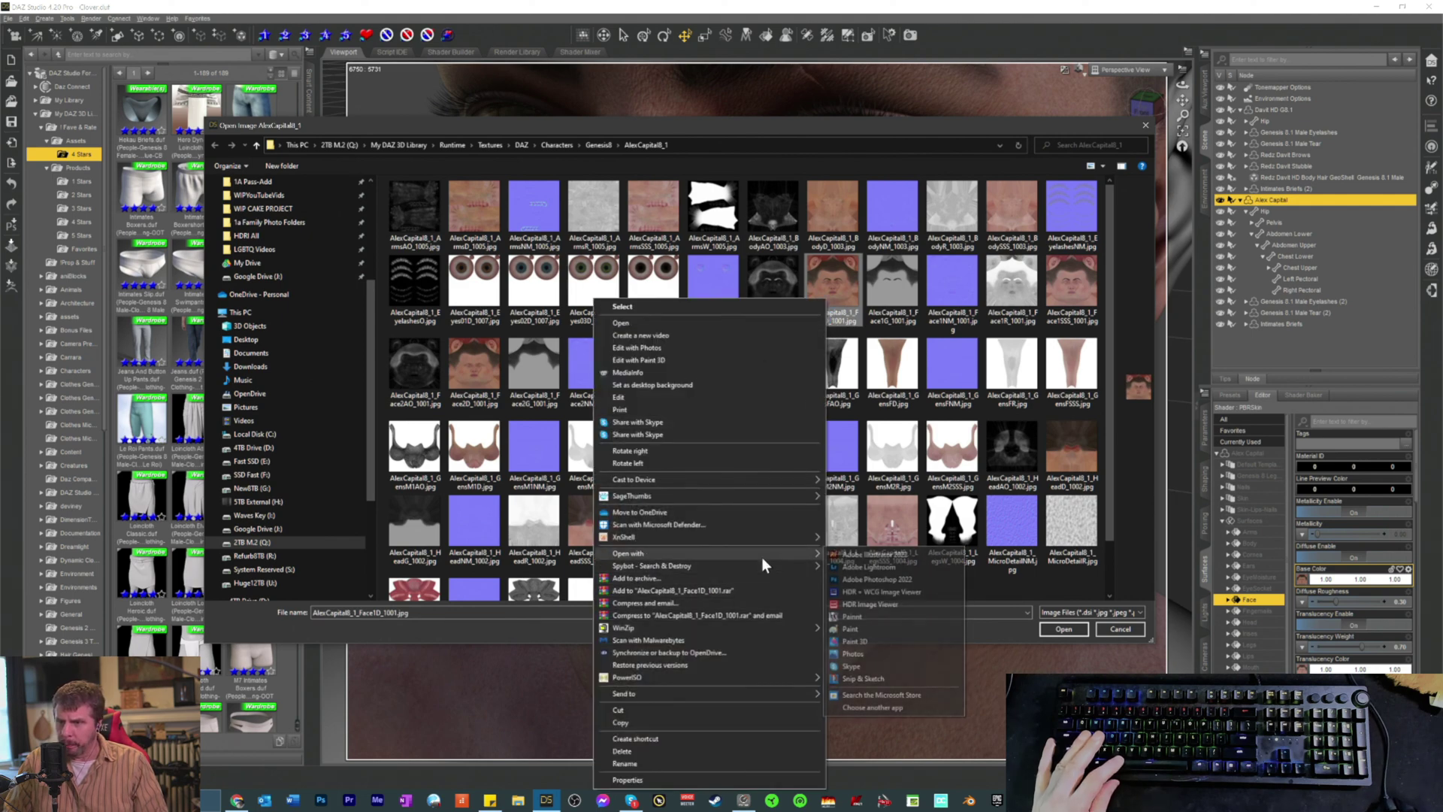
left_click(860, 580)
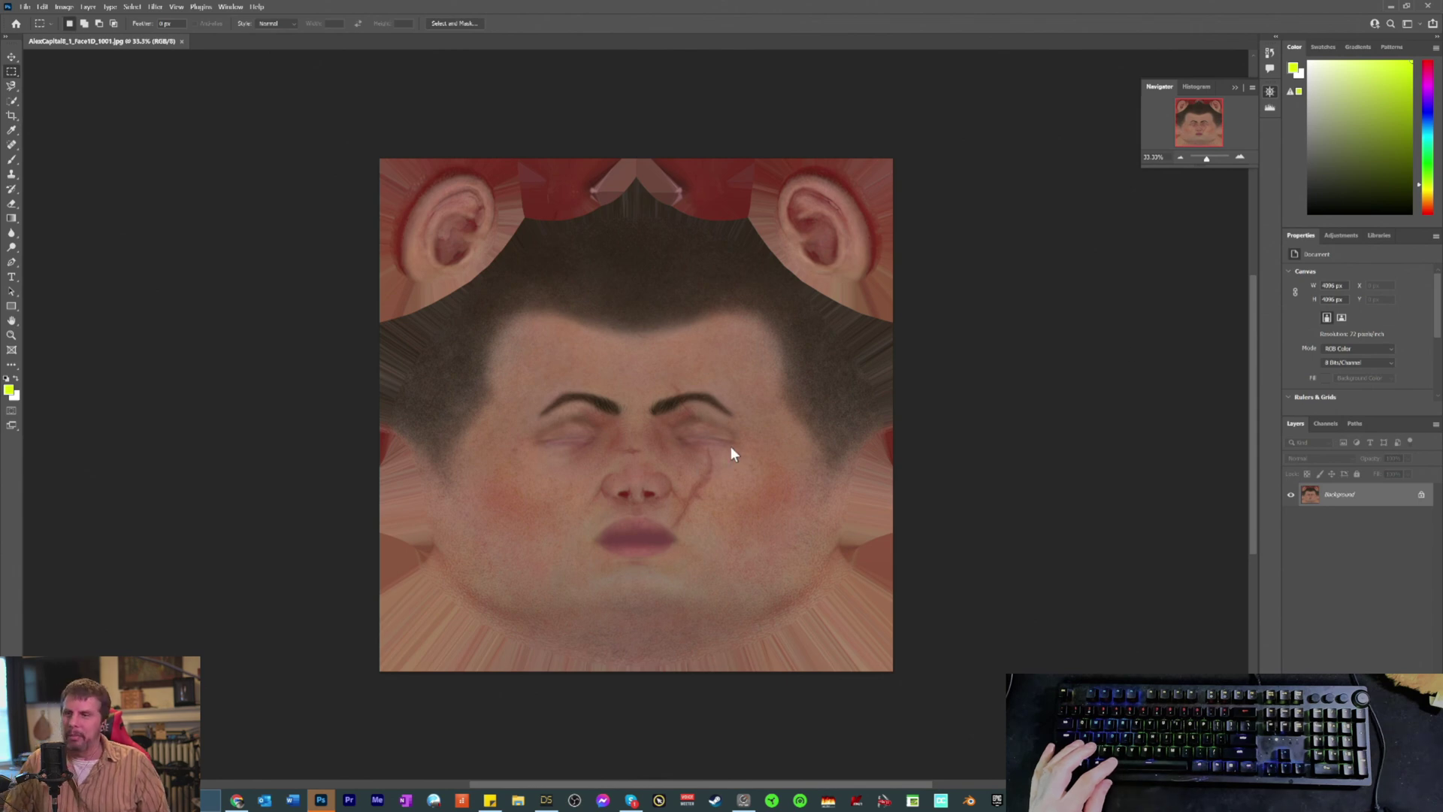
Step: Examine the scar on the face texture up close, from above the eyebrow down the cheek to the lips
scroll(803, 435, "down", 3)
scroll(804, 435, "up", 3)
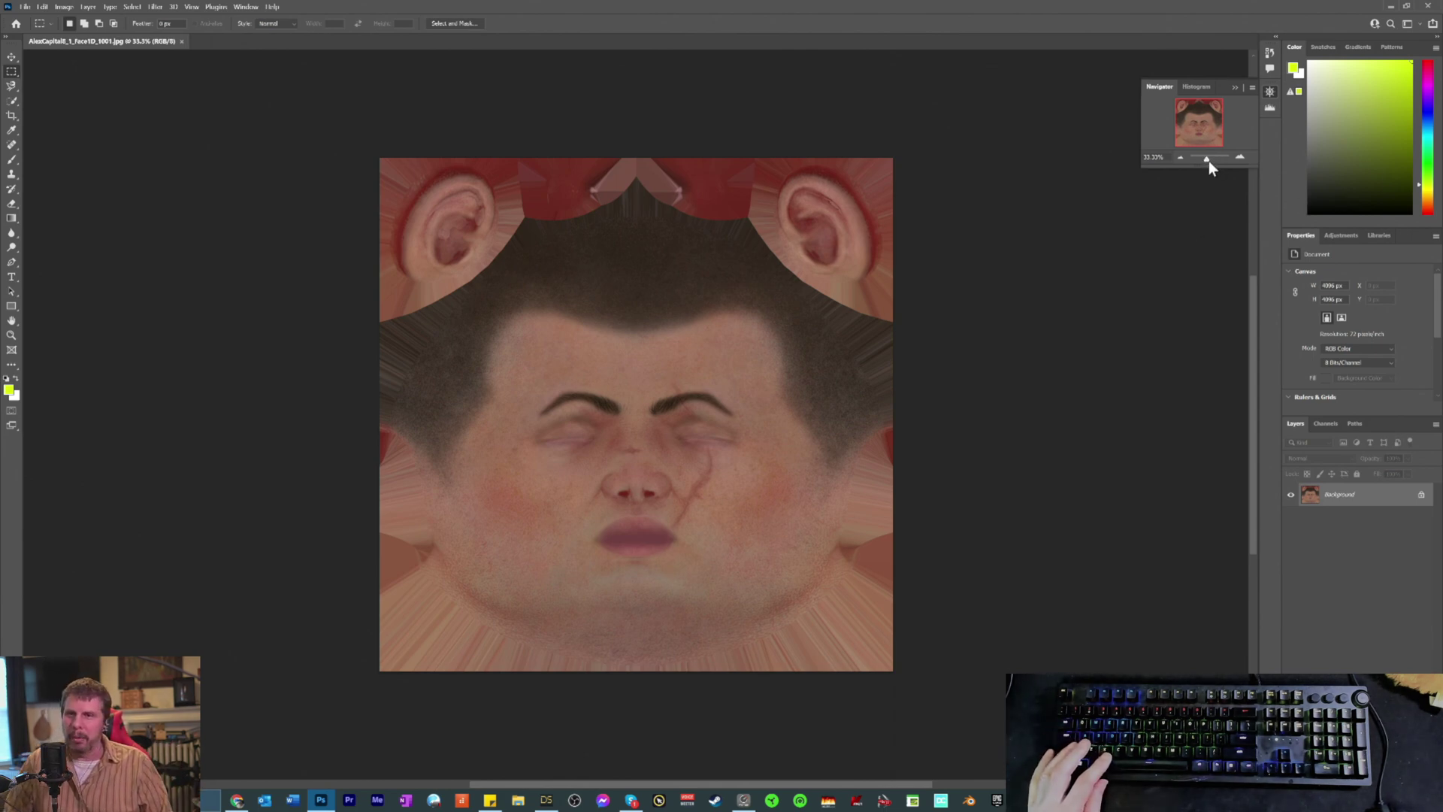
left_click_drag(1210, 161, 1211, 159)
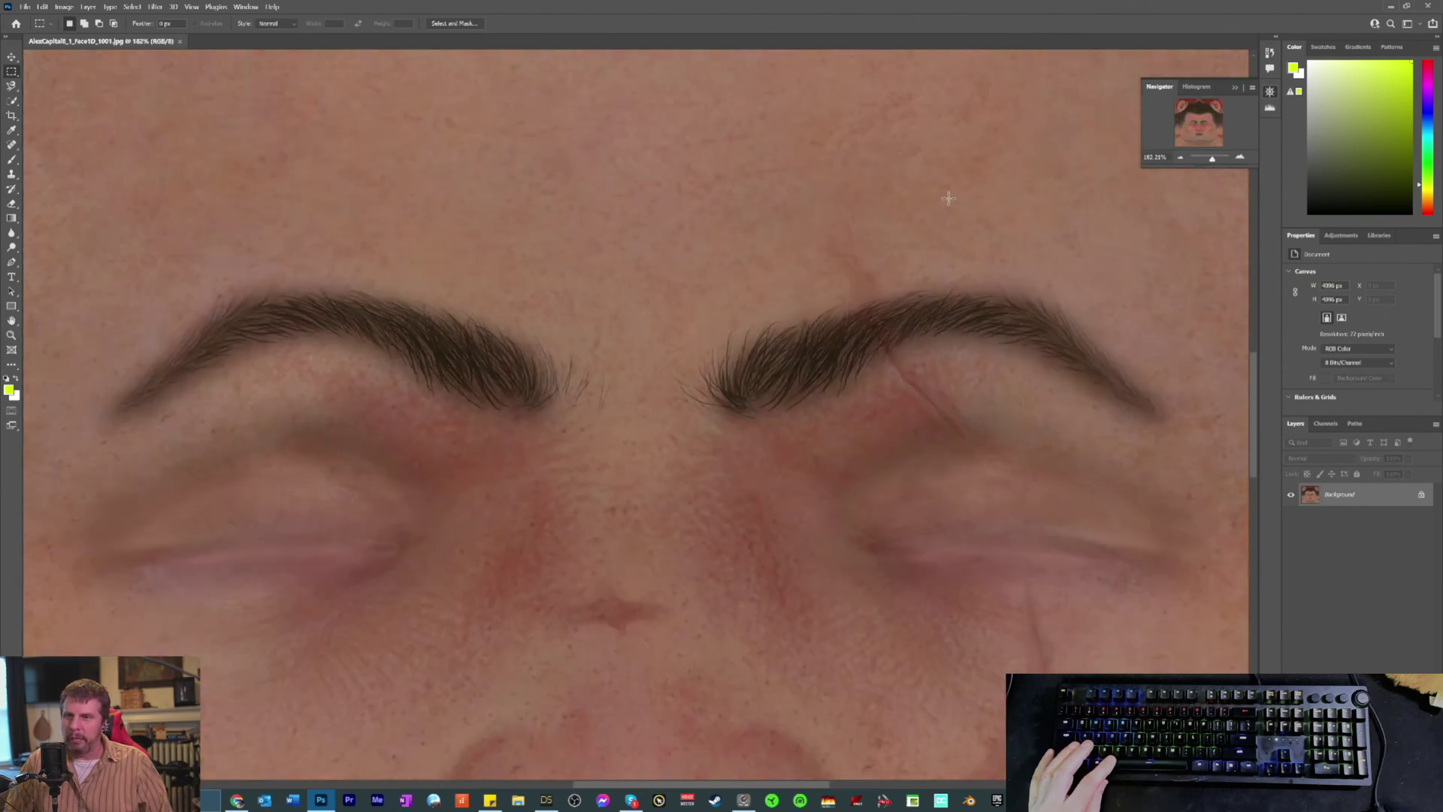
scroll(949, 213, "down", 5)
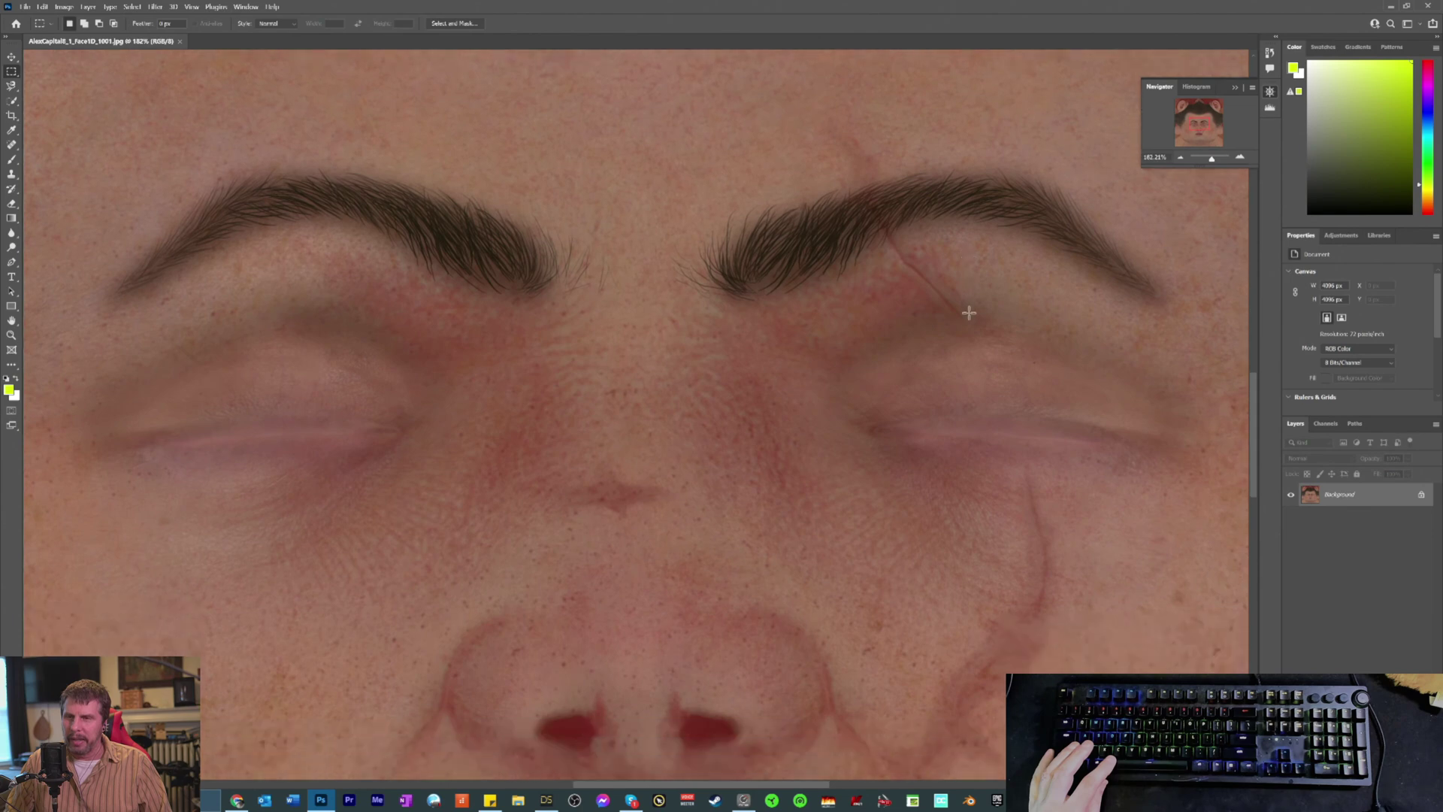
scroll(970, 302, "down", 10)
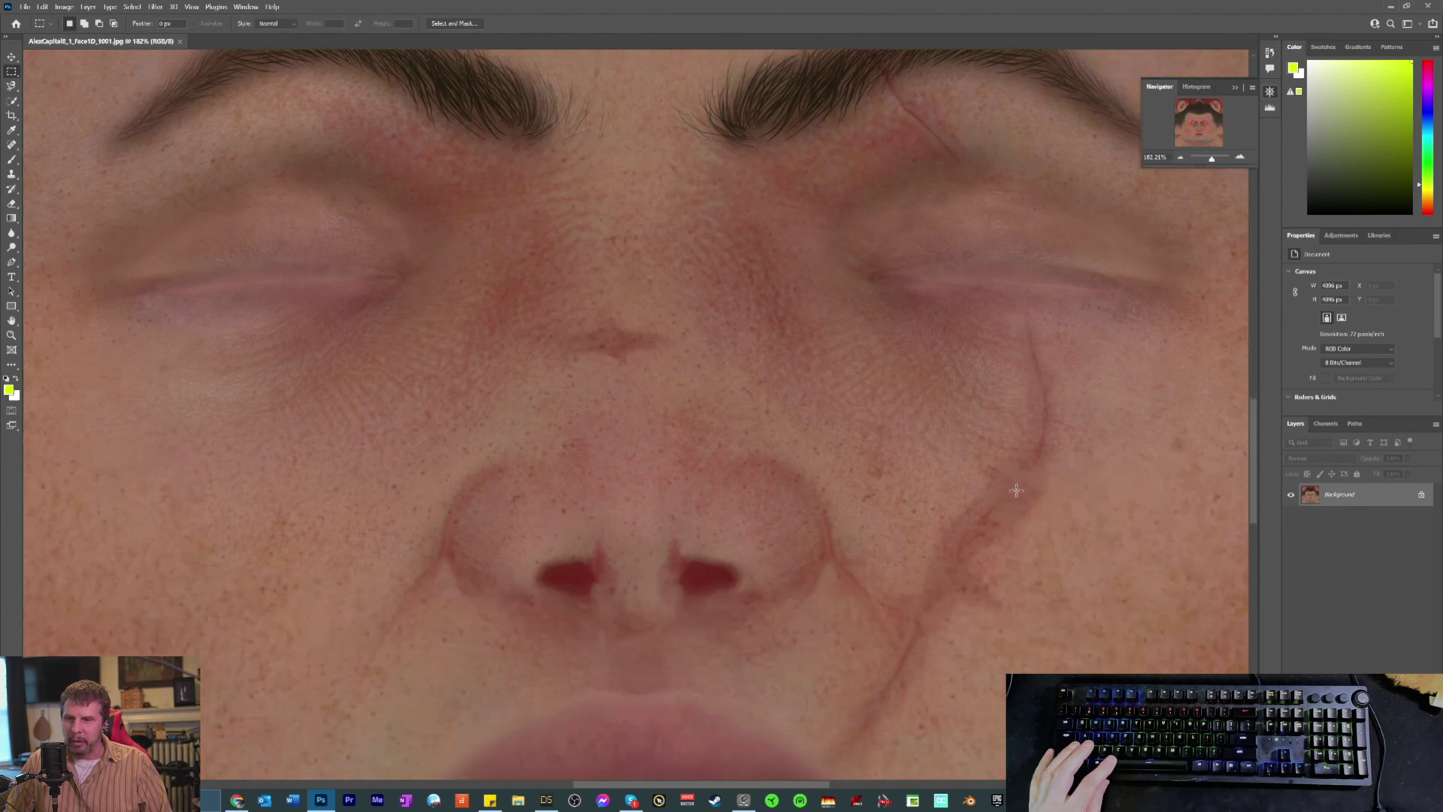
scroll(1018, 514, "down", 3)
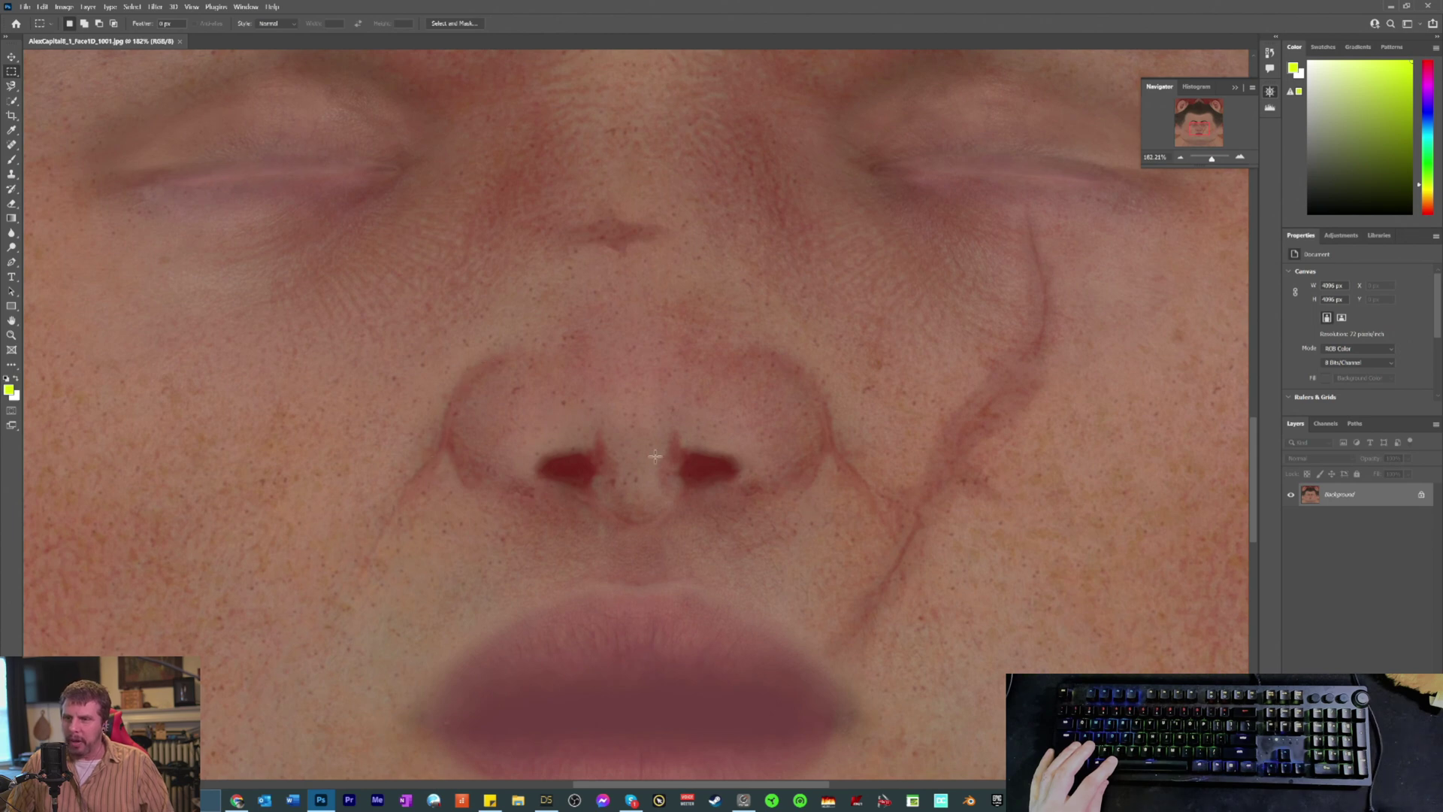
scroll(864, 609, "down", 3)
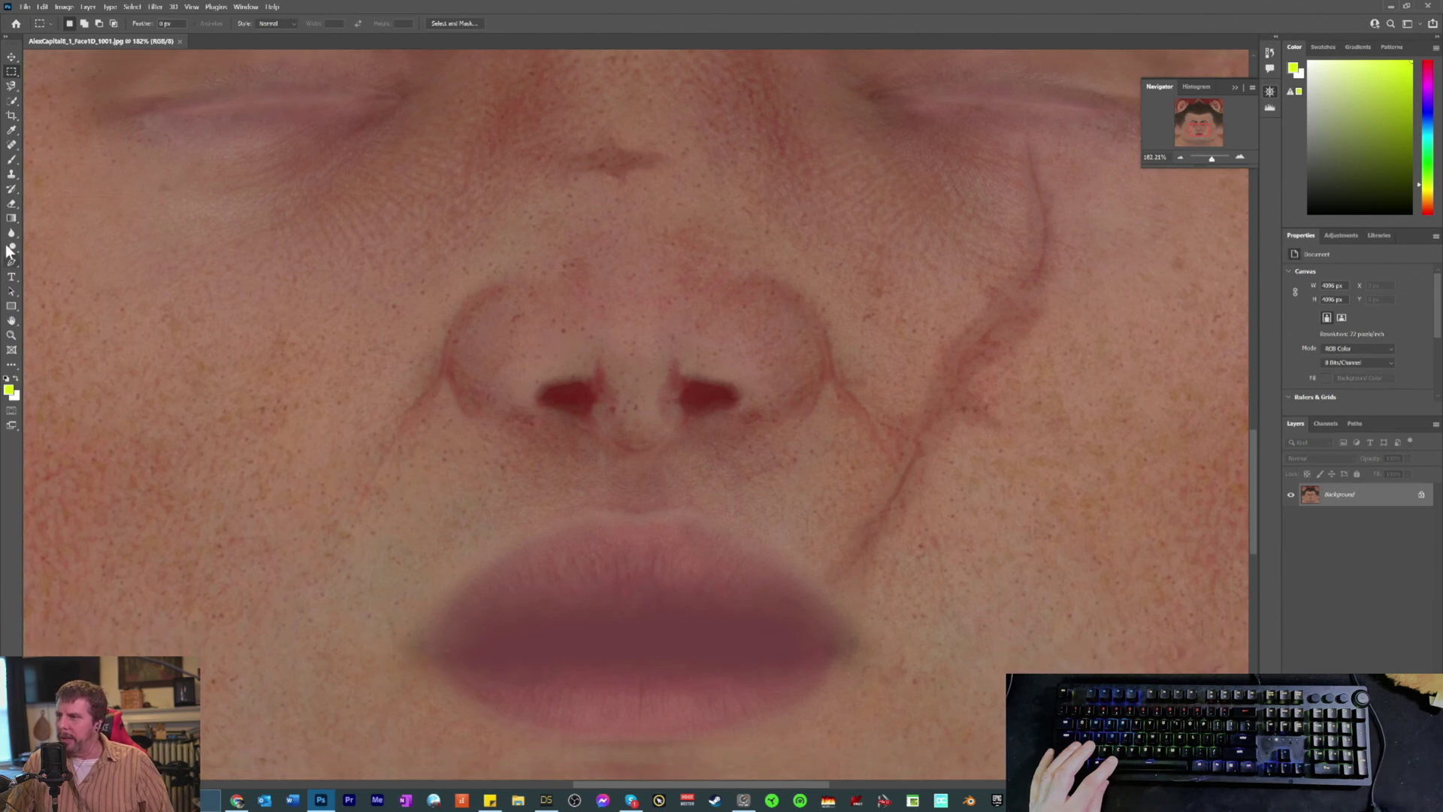
Step: Choose the Clone Stamp tool and enlarge its brush for retouching the skin
left_click(12, 177)
right_click(12, 178)
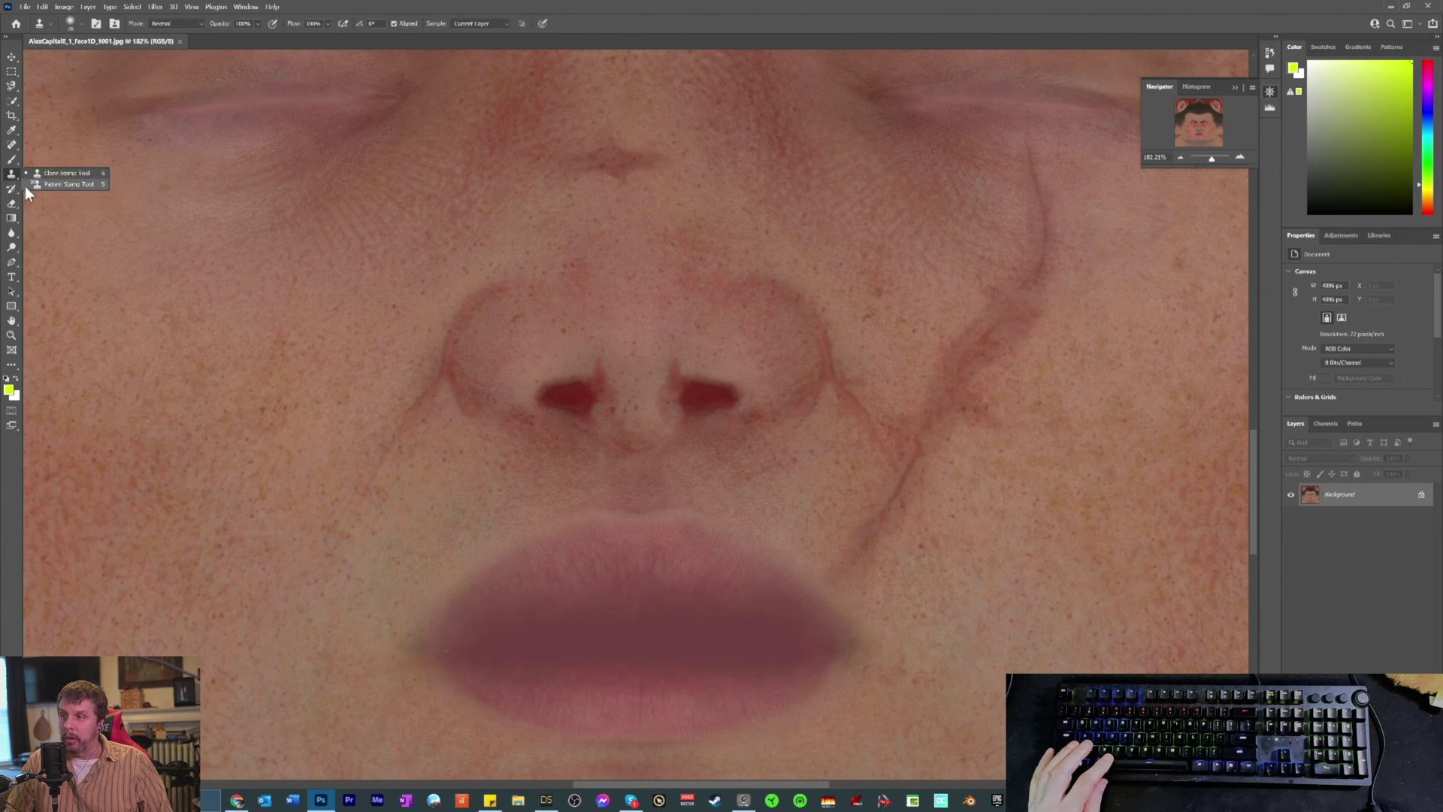
left_click(57, 172)
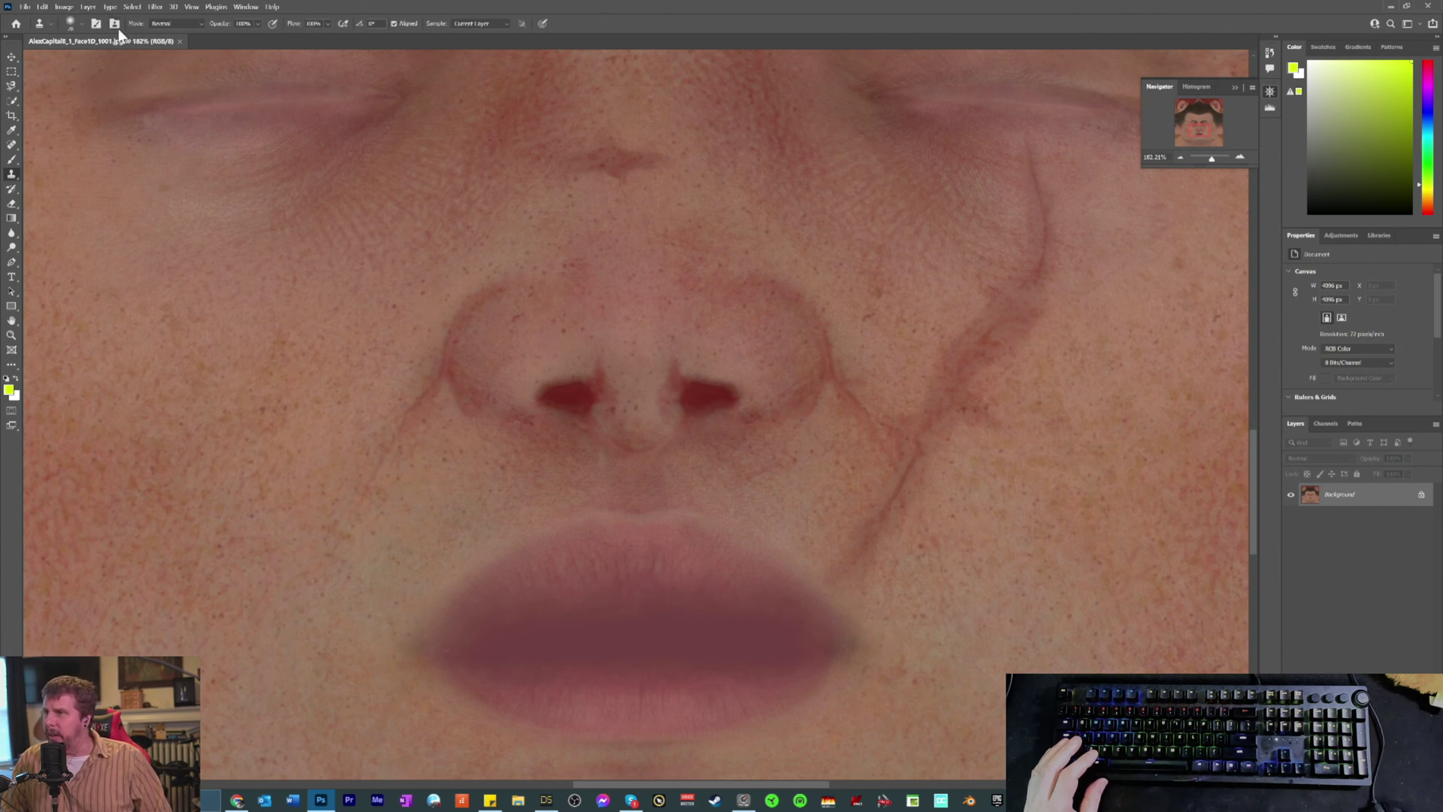
left_click(78, 24)
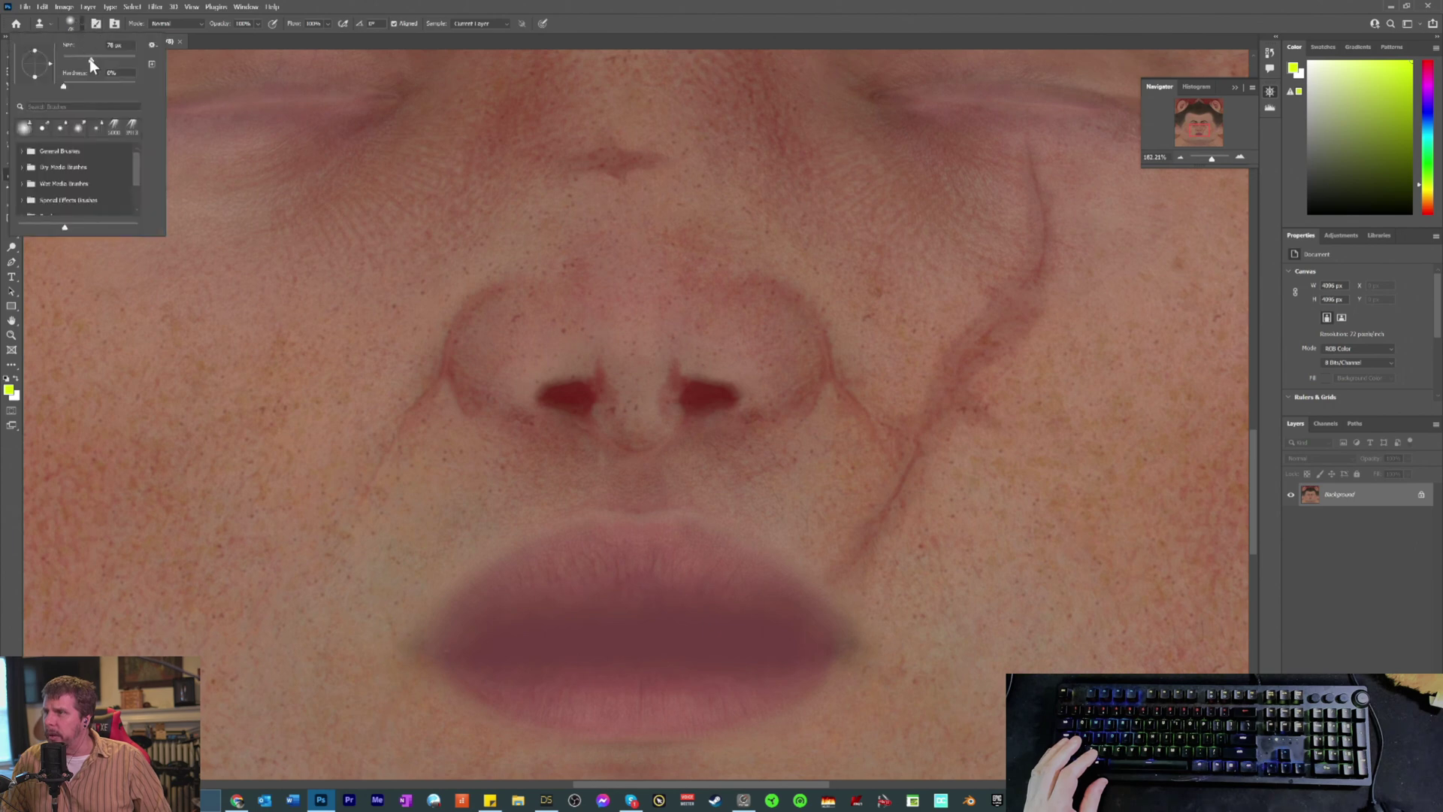
left_click_drag(97, 61, 112, 60)
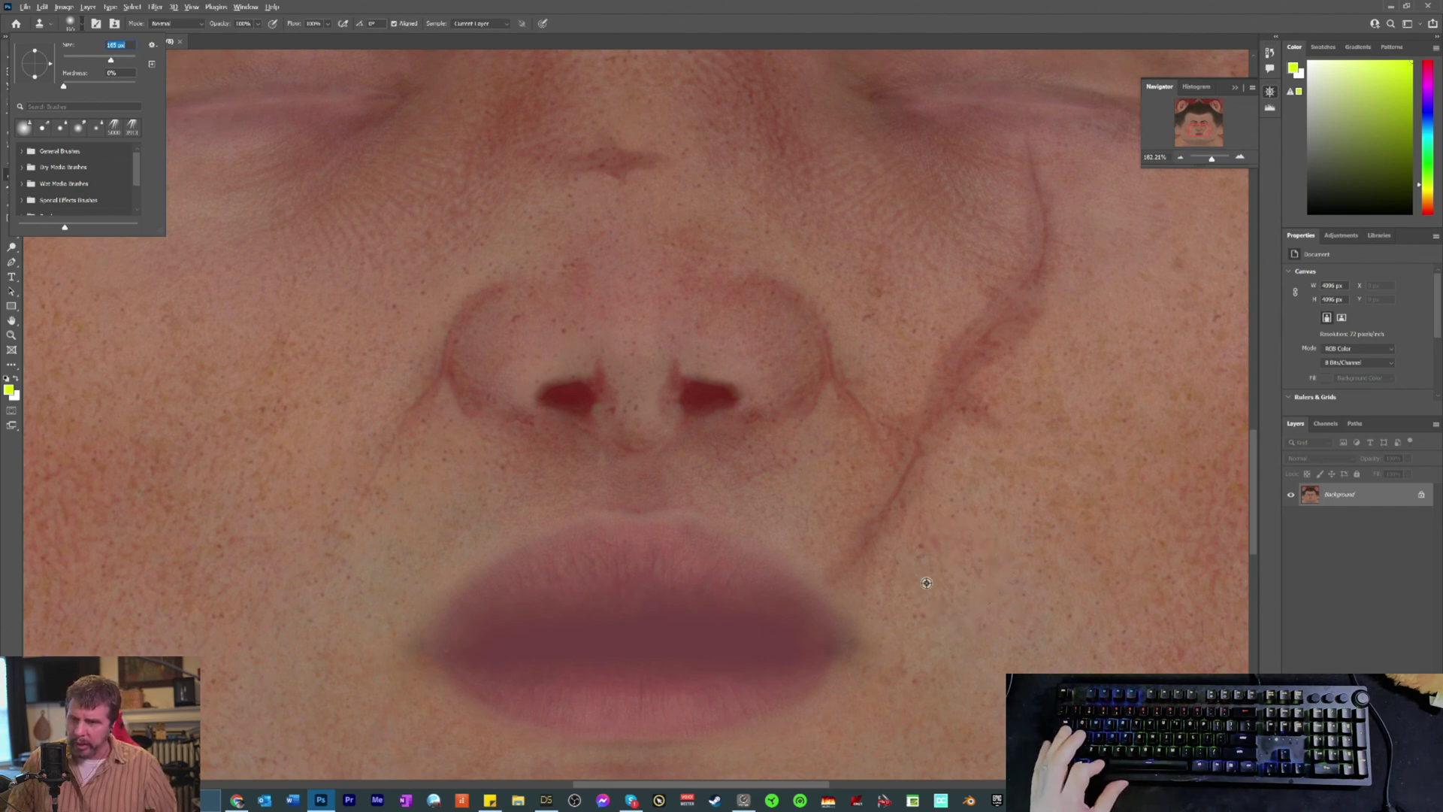
Step: Clone nearby clean skin over the lower cheek scar, working from beside the lips up toward the eye
left_click(954, 585, "alt")
mouse_move(868, 542)
left_mouse_down()
mouse_move(882, 553)
mouse_move(872, 532)
mouse_move(899, 481)
left_mouse_up()
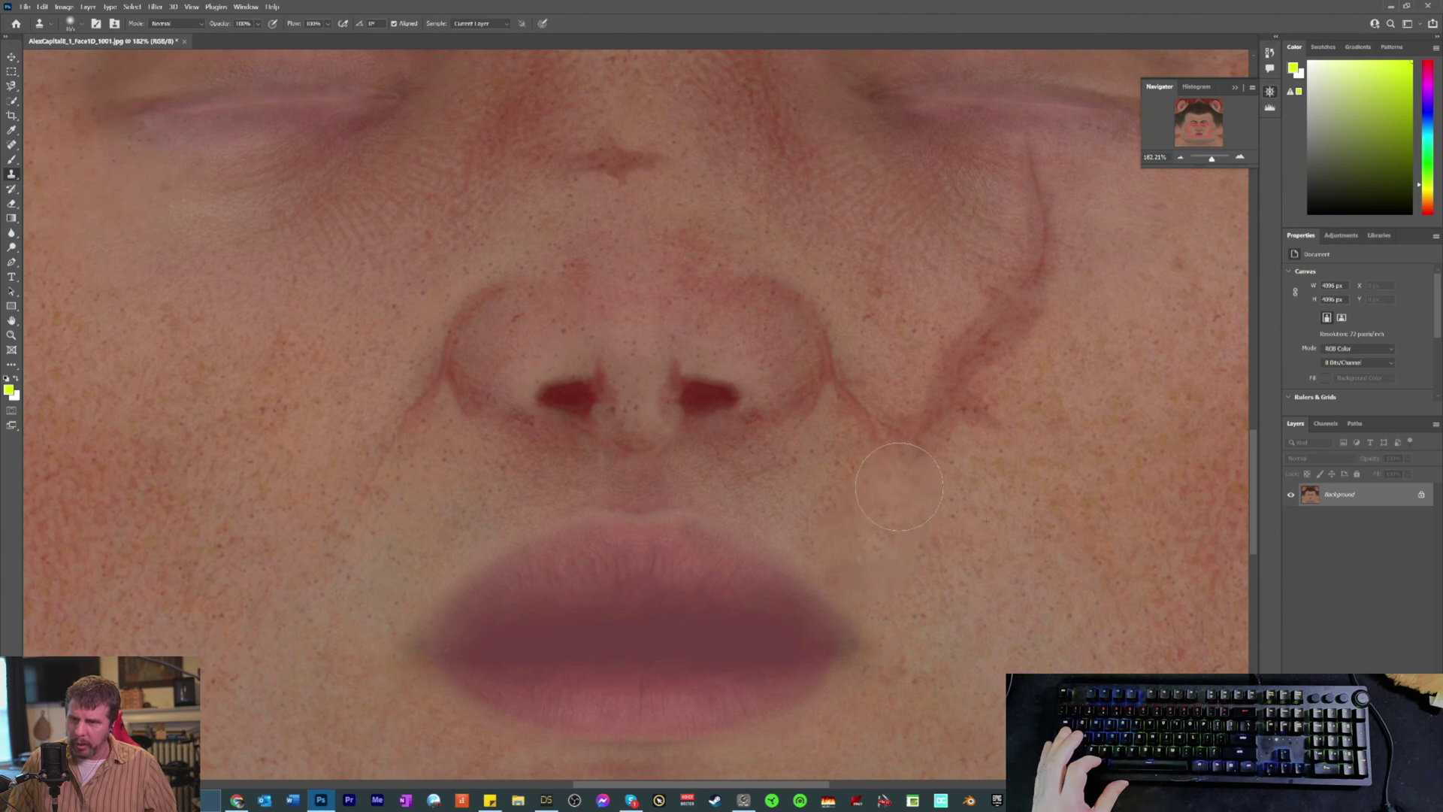
left_click(1006, 464, "alt")
mouse_move(949, 429)
left_mouse_down()
mouse_move(929, 429)
mouse_move(958, 405)
mouse_move(970, 365)
left_mouse_up()
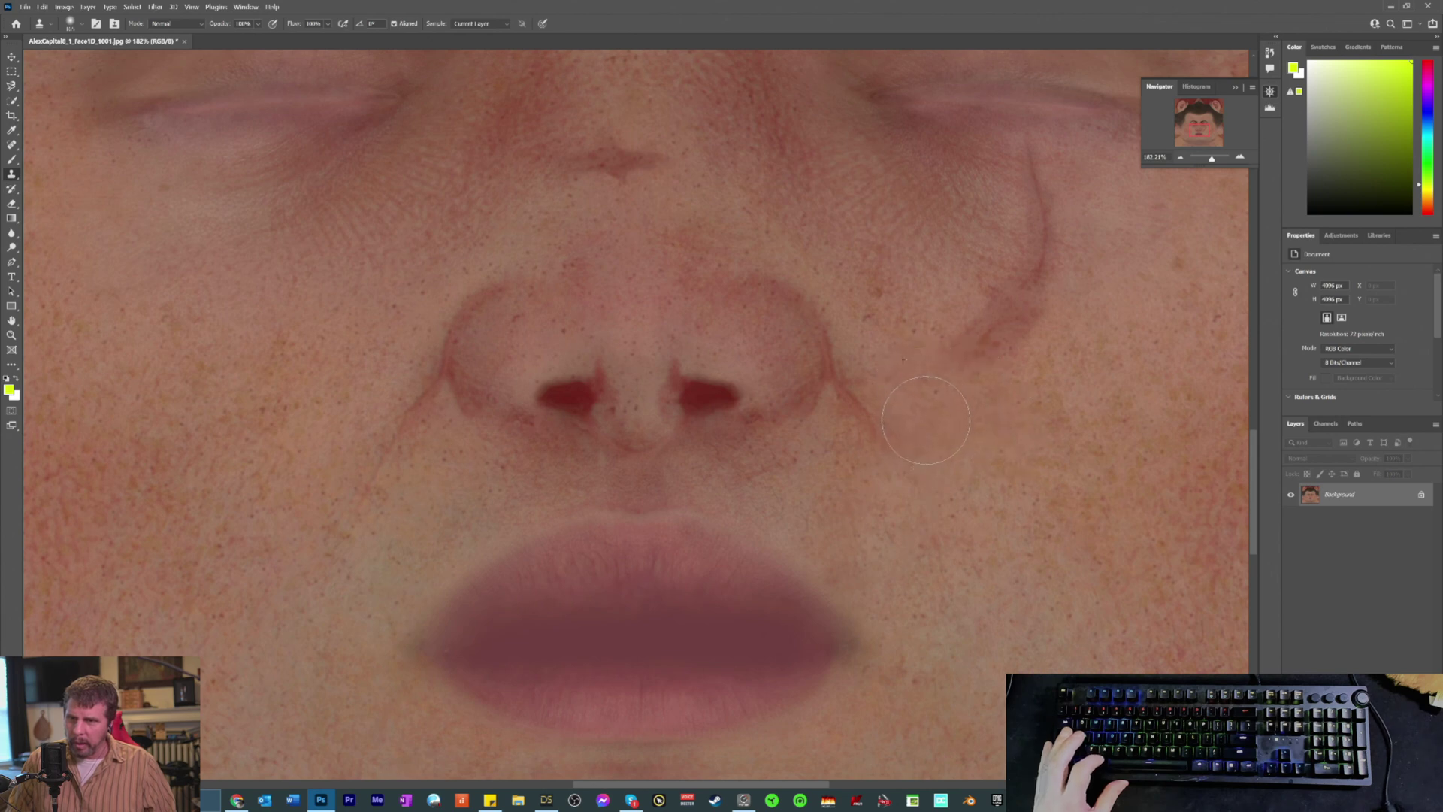
left_click(1056, 381, "alt")
mouse_move(977, 355)
left_mouse_down()
mouse_move(979, 369)
mouse_move(1015, 325)
mouse_move(994, 329)
left_mouse_up()
left_click(1063, 355, "alt")
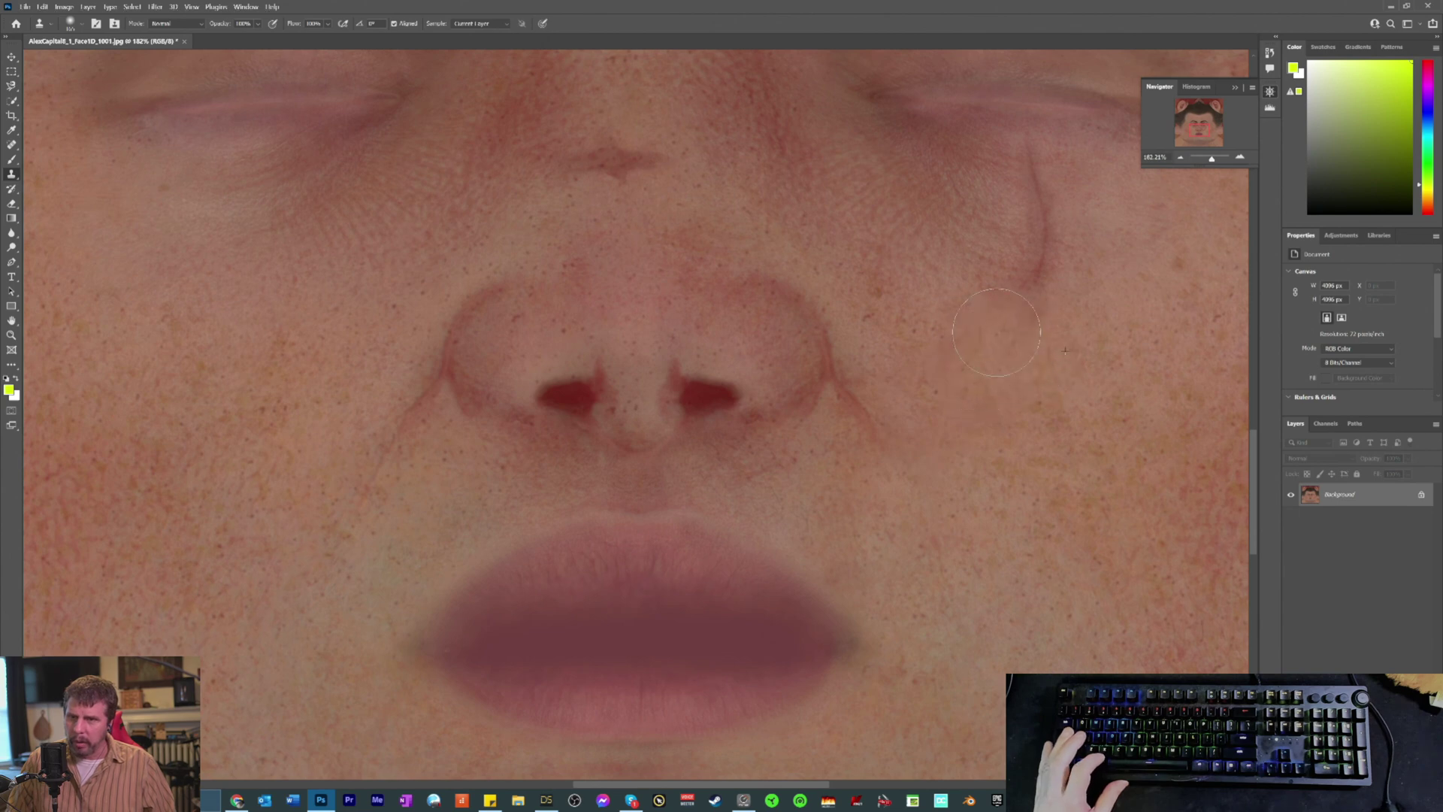
Step: Clone clean cheek skin over the remaining thin scar line just below the eye
scroll(1002, 398, "up", 1)
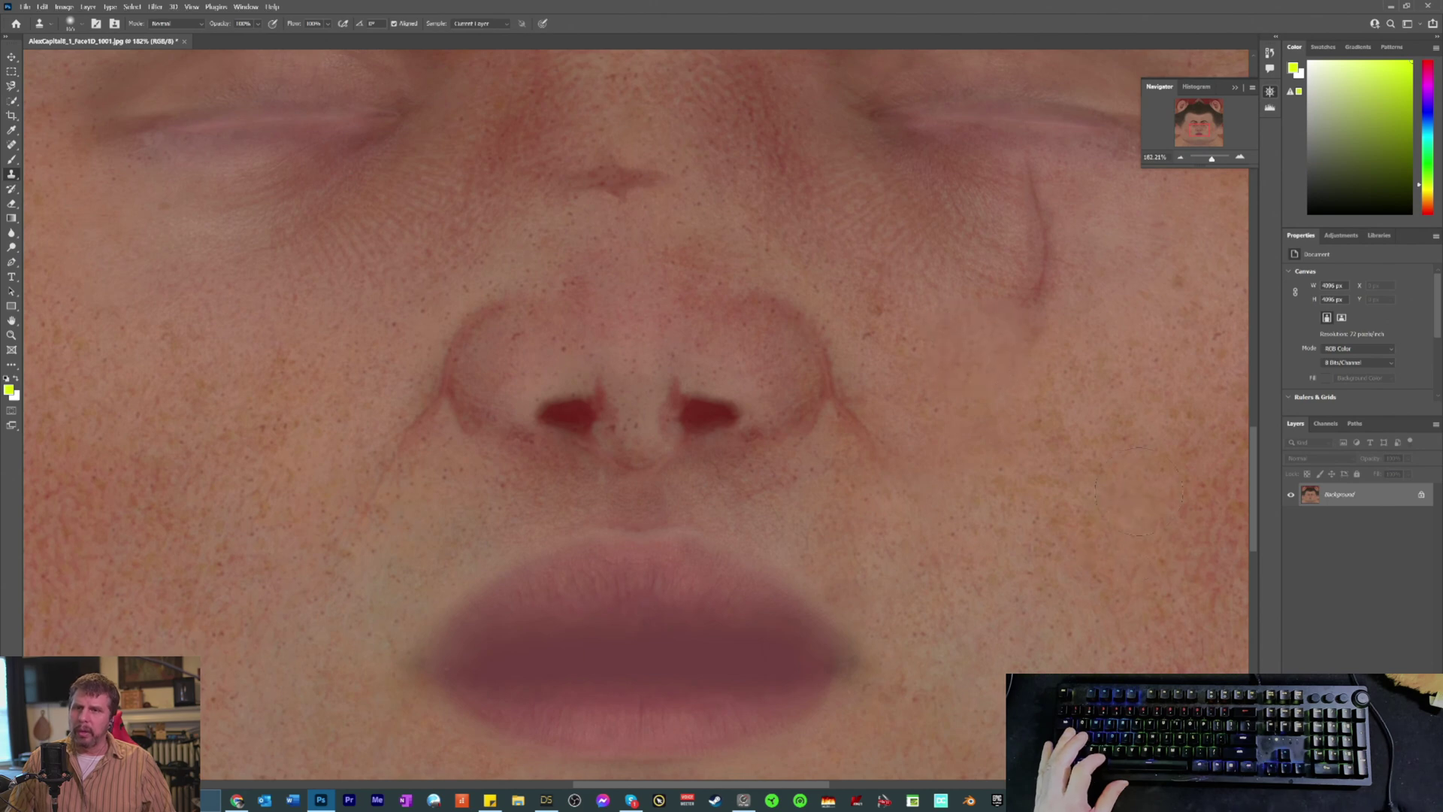
scroll(1125, 360, "up", 3)
scroll(1125, 359, "up", 1)
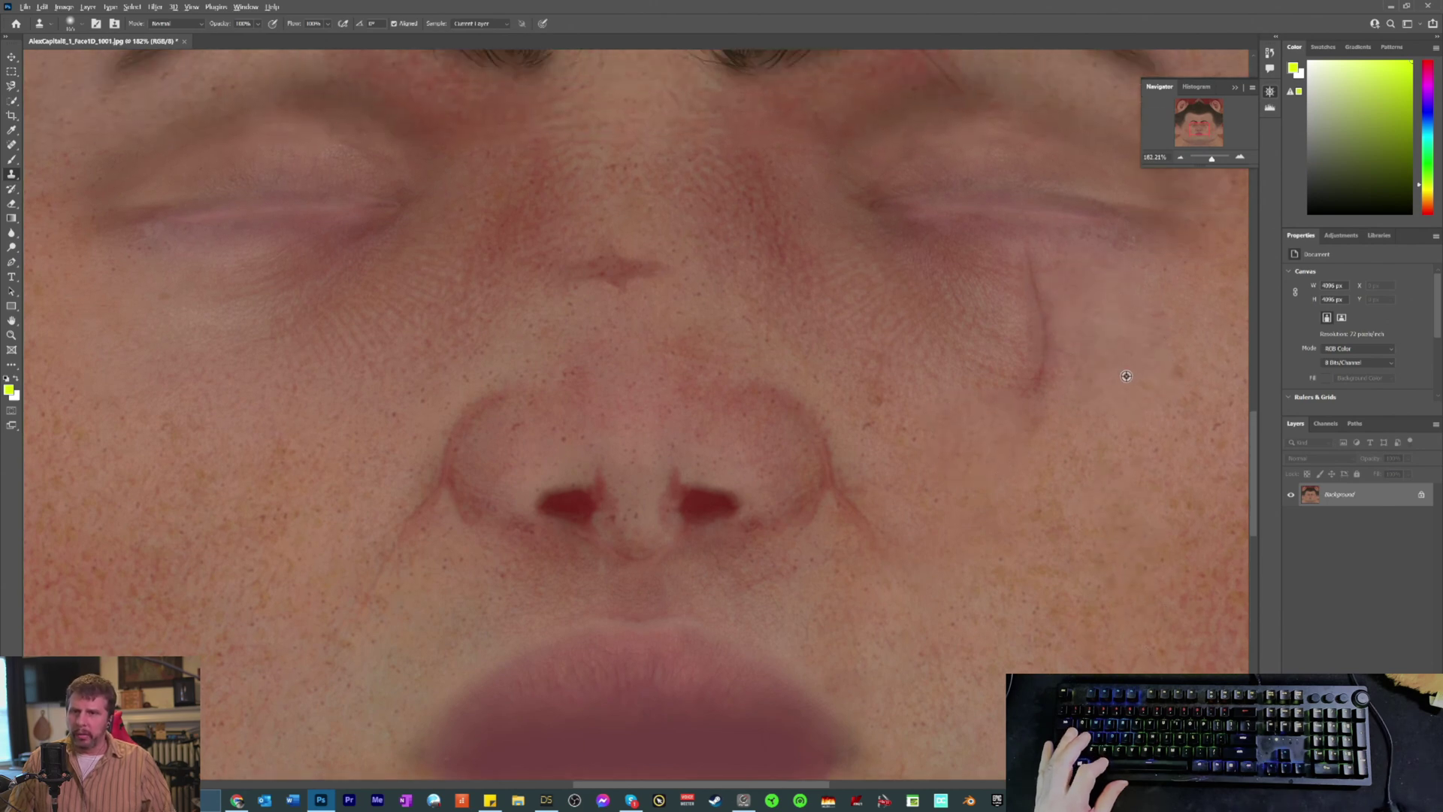
left_click(1064, 372)
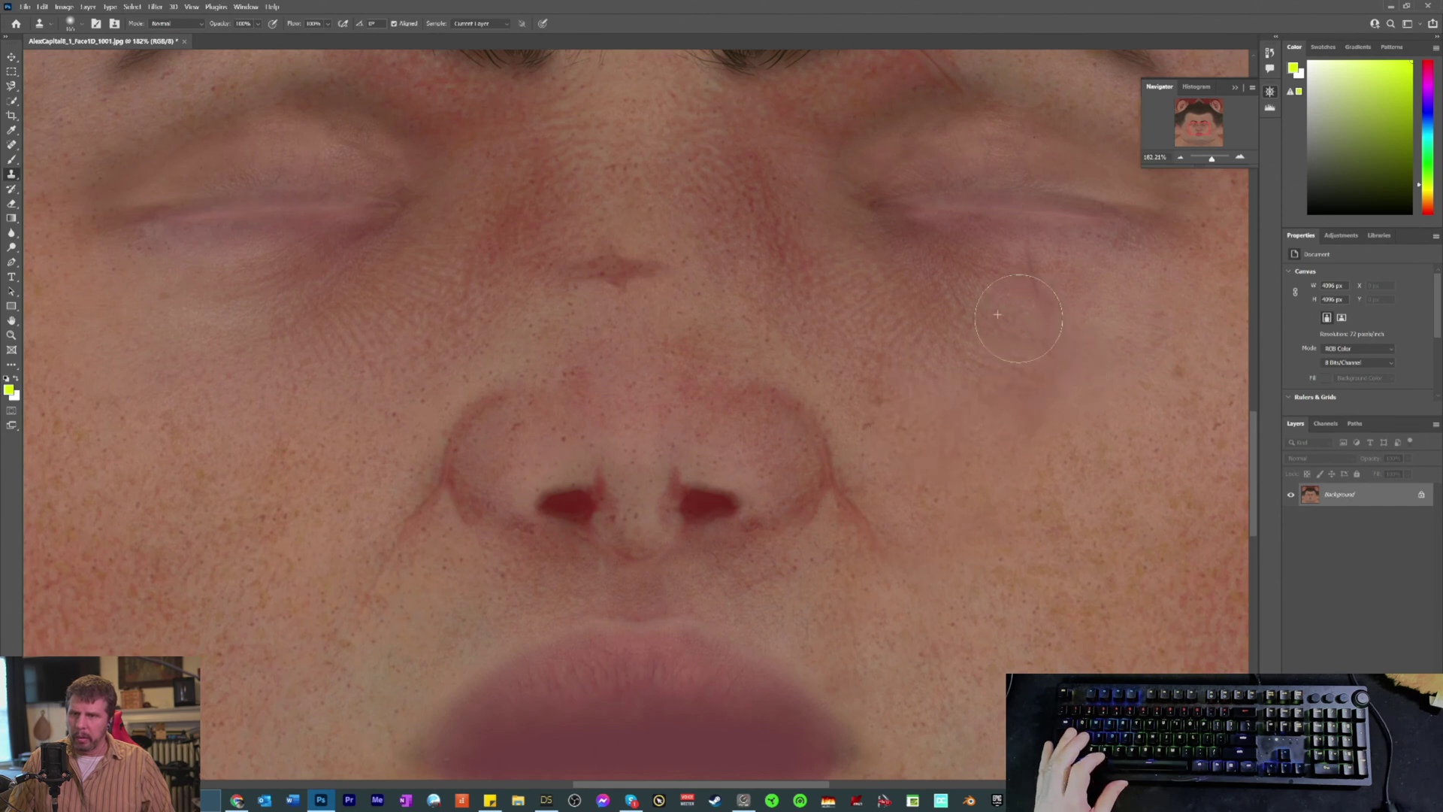
left_click(1094, 306, "alt")
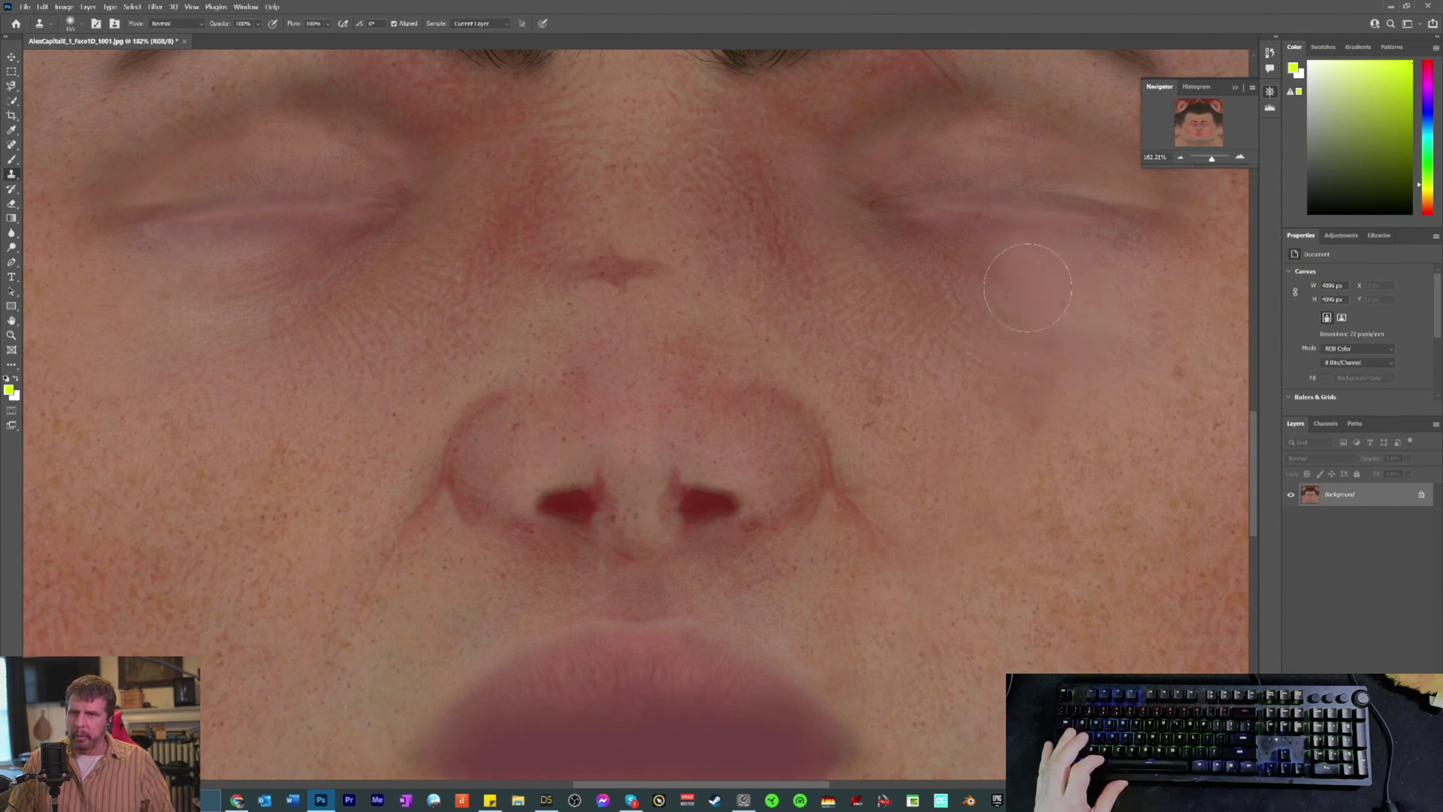
Step: Cover the dark red mark across the bridge of the nose with cloned surrounding skin
scroll(1111, 306, "up", 1)
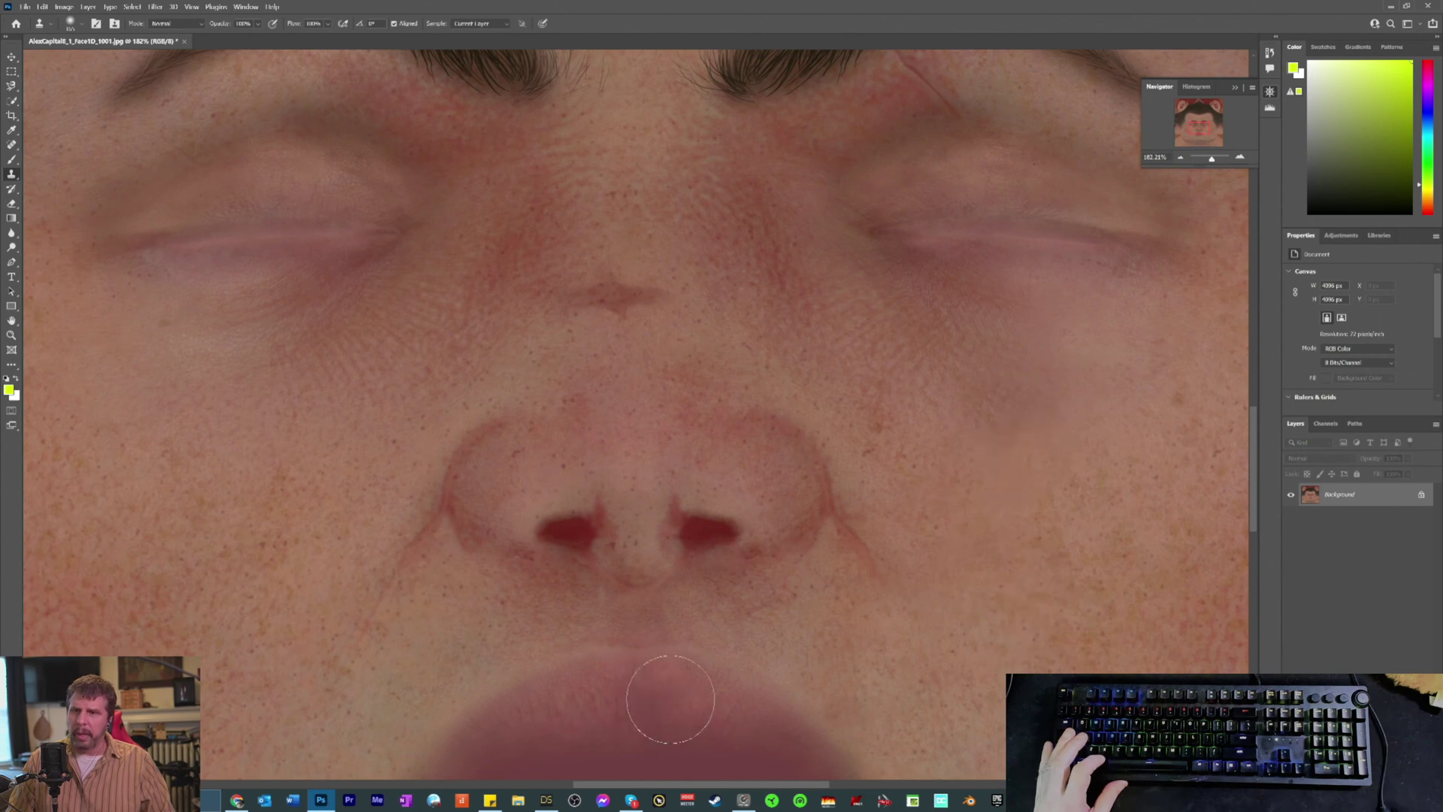
scroll(1121, 431, "up", 2)
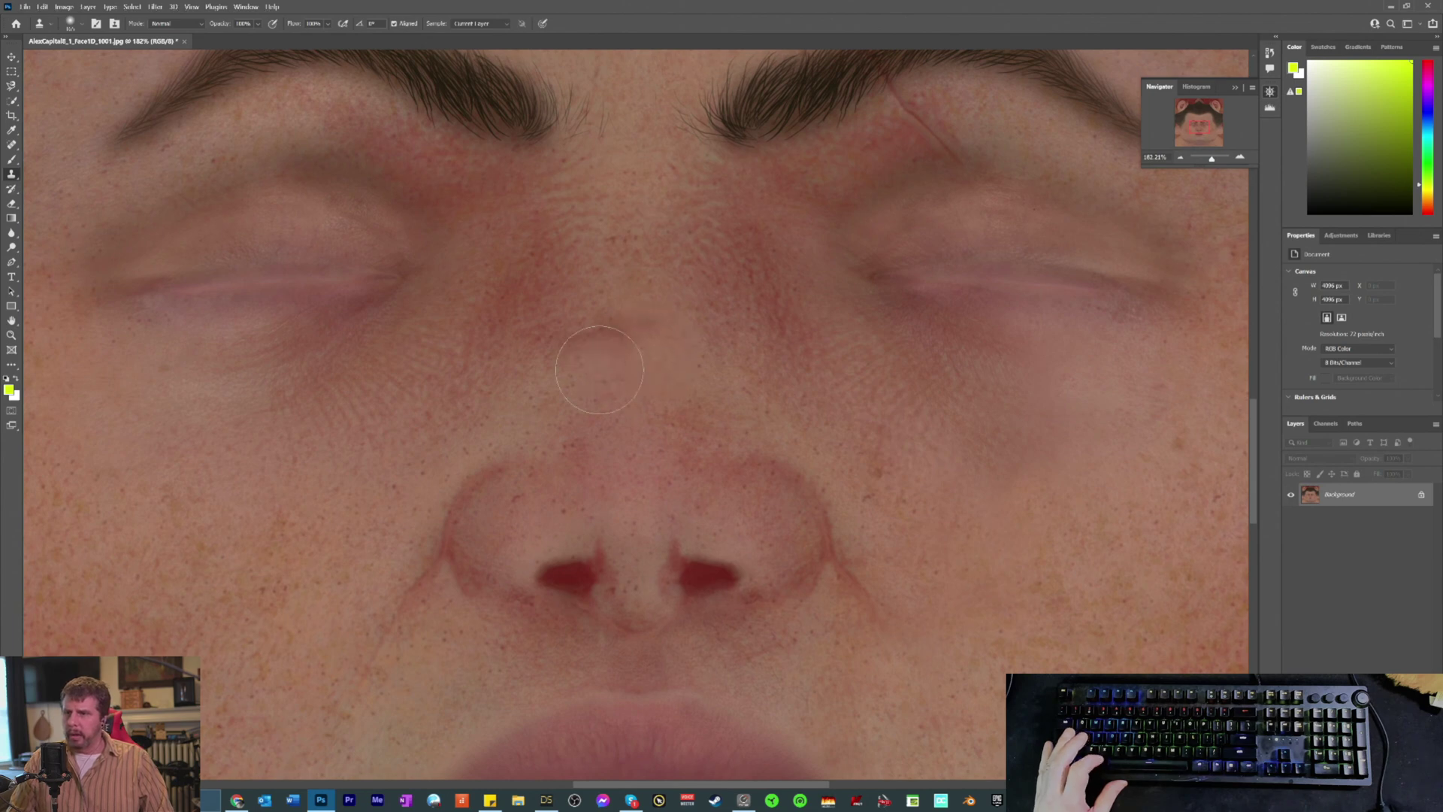
mouse_move(602, 301)
left_mouse_down()
mouse_move(602, 286)
mouse_move(606, 299)
left_mouse_up()
left_click(544, 385, "alt")
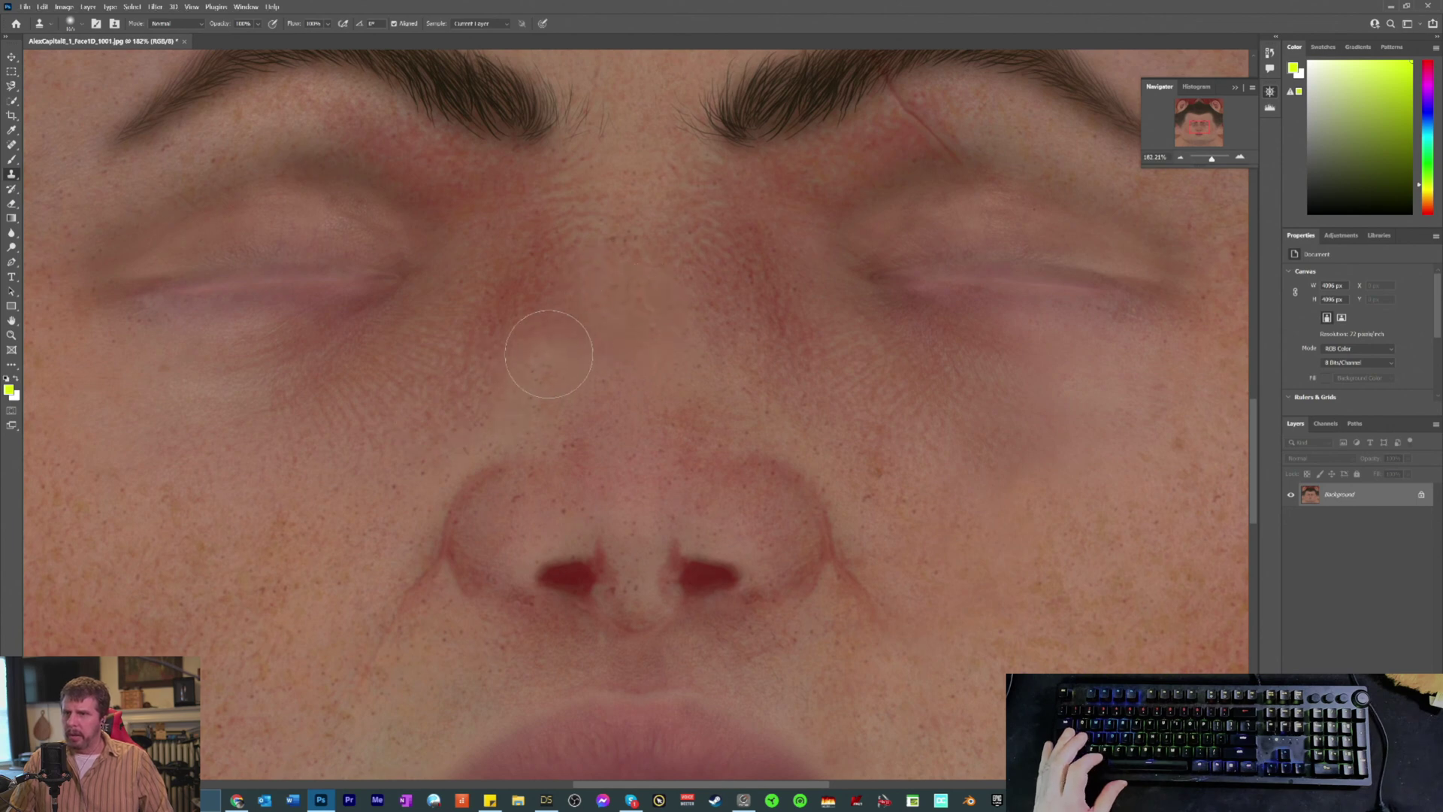
Step: Clone skin over the scar line between the upper eyelid and the eyebrow, including where it crosses the brow
scroll(827, 338, "up", 2)
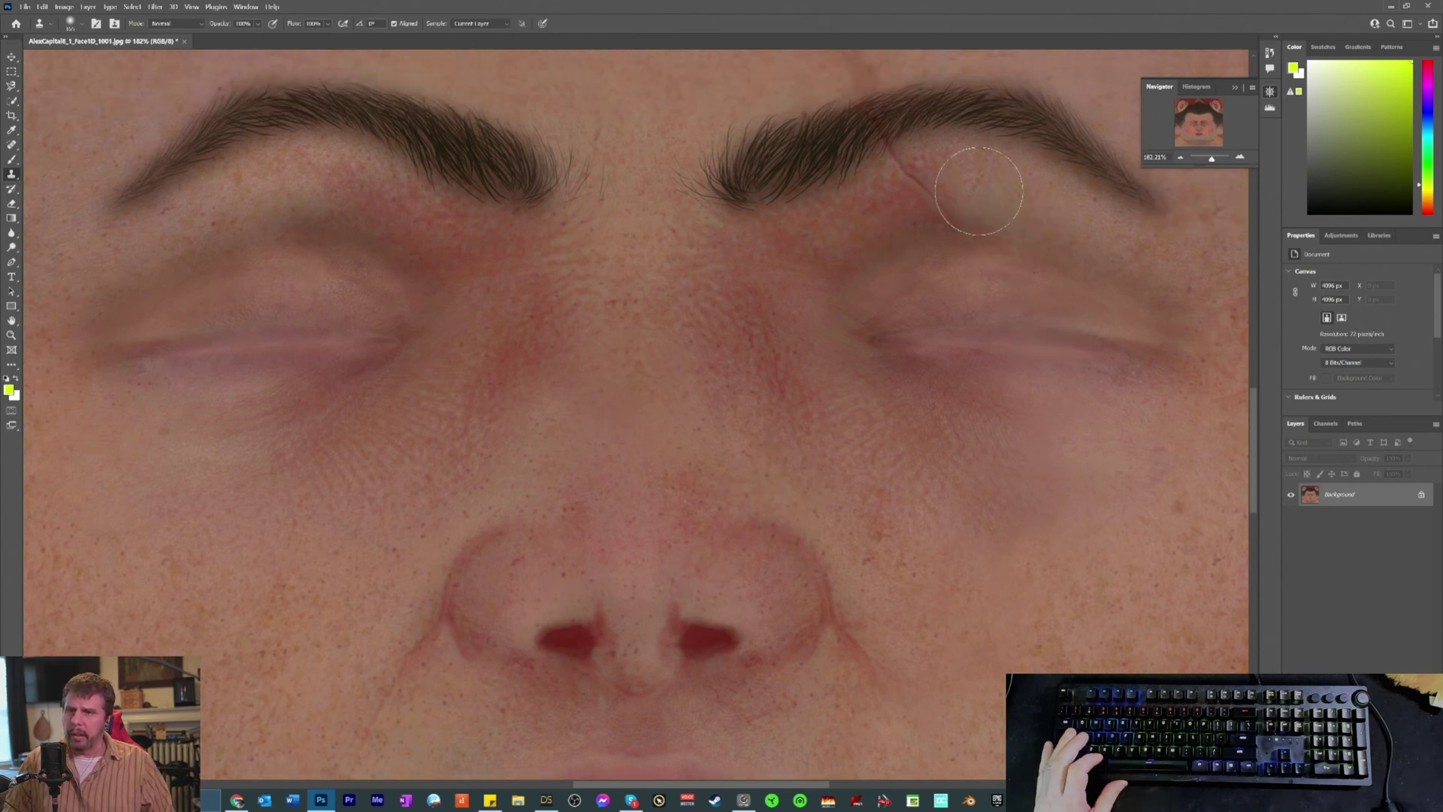
left_click_drag(970, 195, 941, 196)
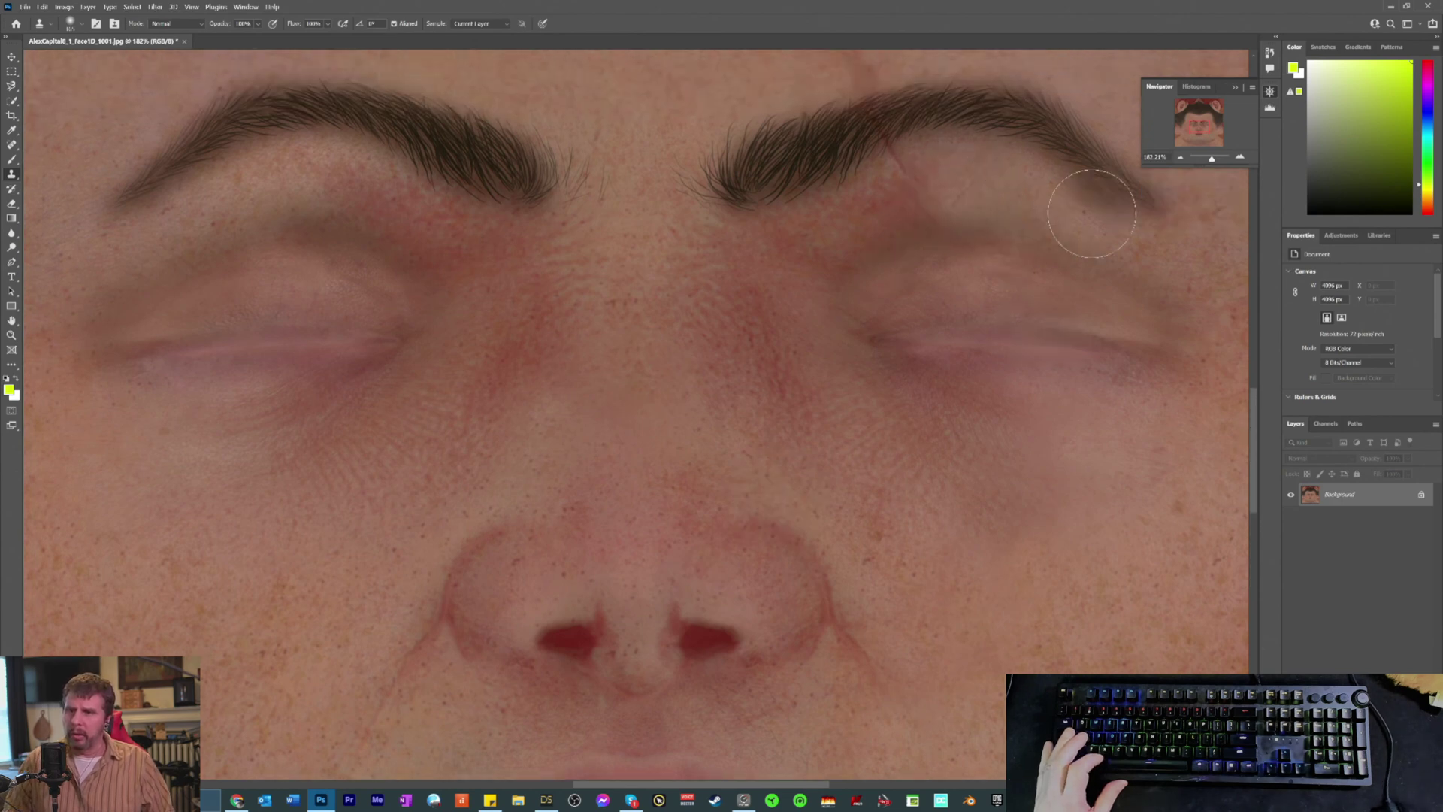
mouse_move(906, 218)
left_mouse_down()
mouse_move(912, 199)
mouse_move(896, 193)
mouse_move(850, 228)
left_mouse_up()
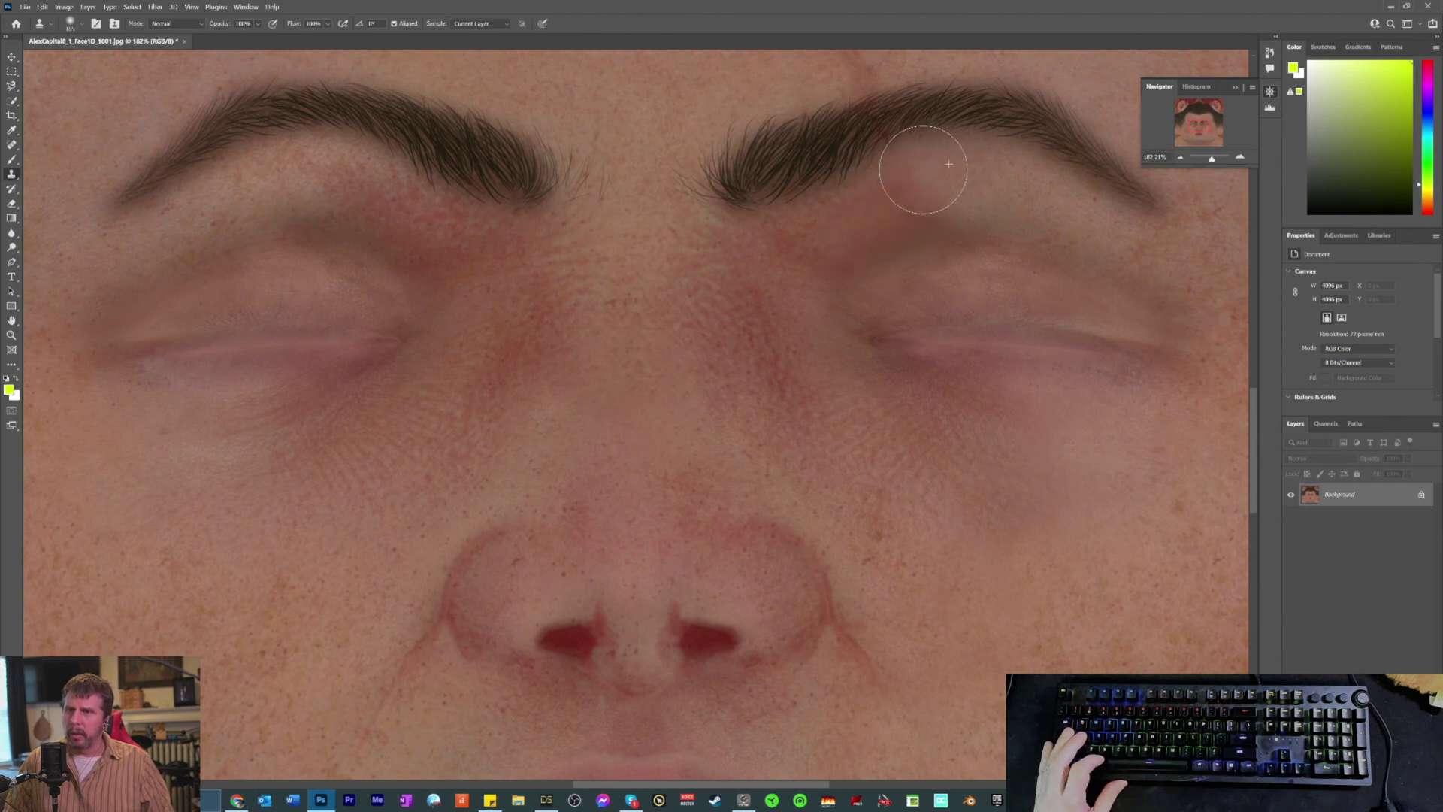
left_click(888, 338)
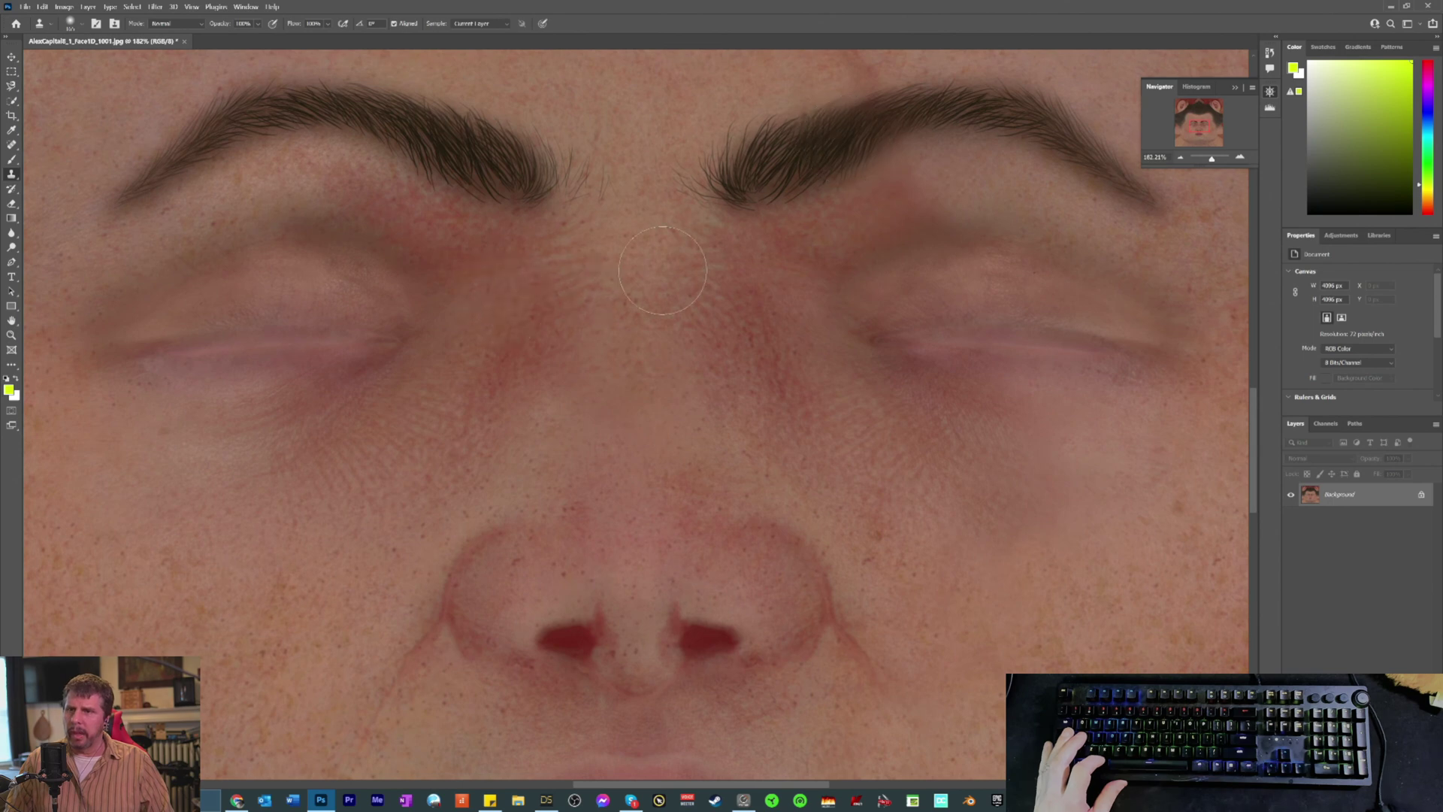
Step: Remove the scar above the eyebrow by cloning clean forehead skin over it
scroll(834, 139, "up", 1)
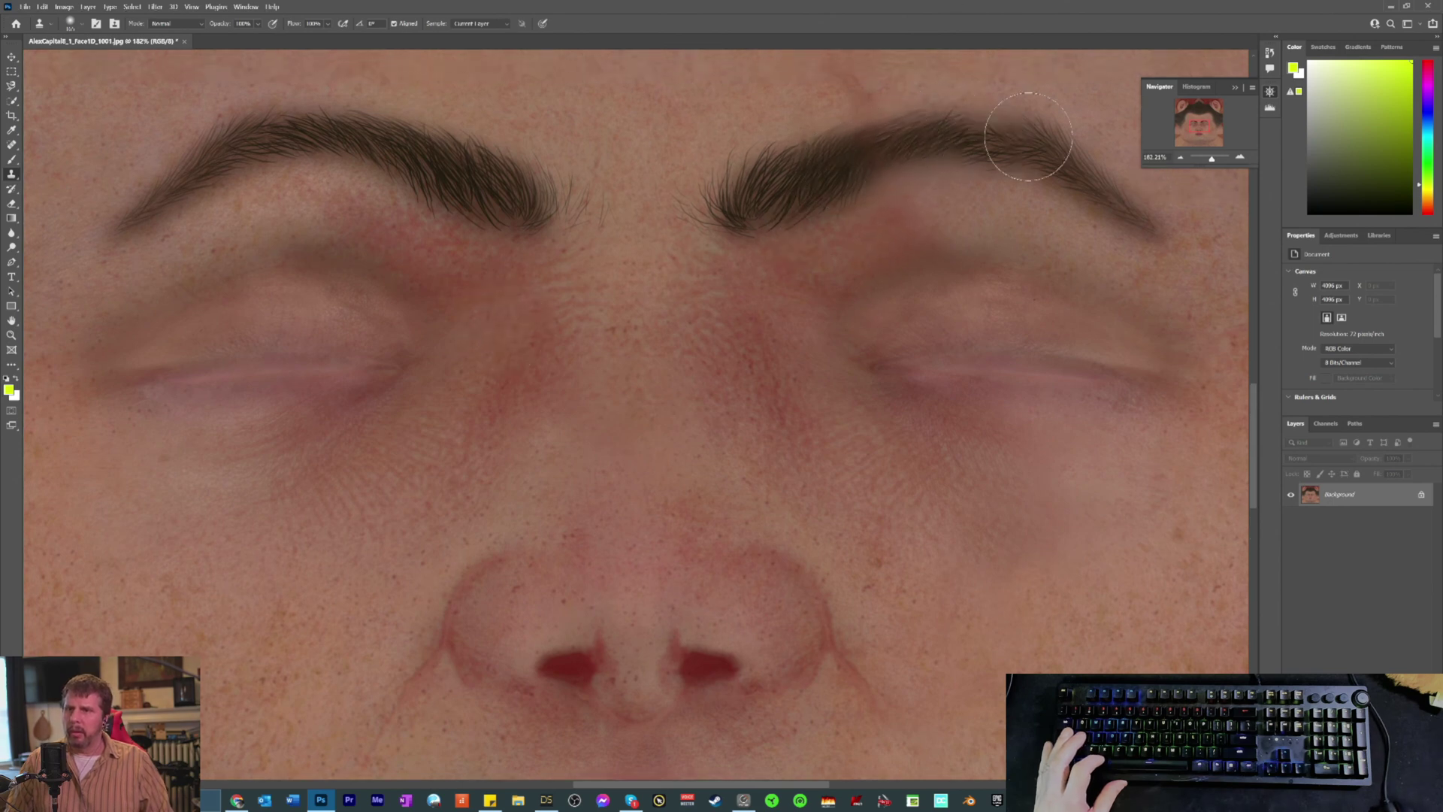
scroll(938, 105, "up", 1)
scroll(938, 106, "up", 2)
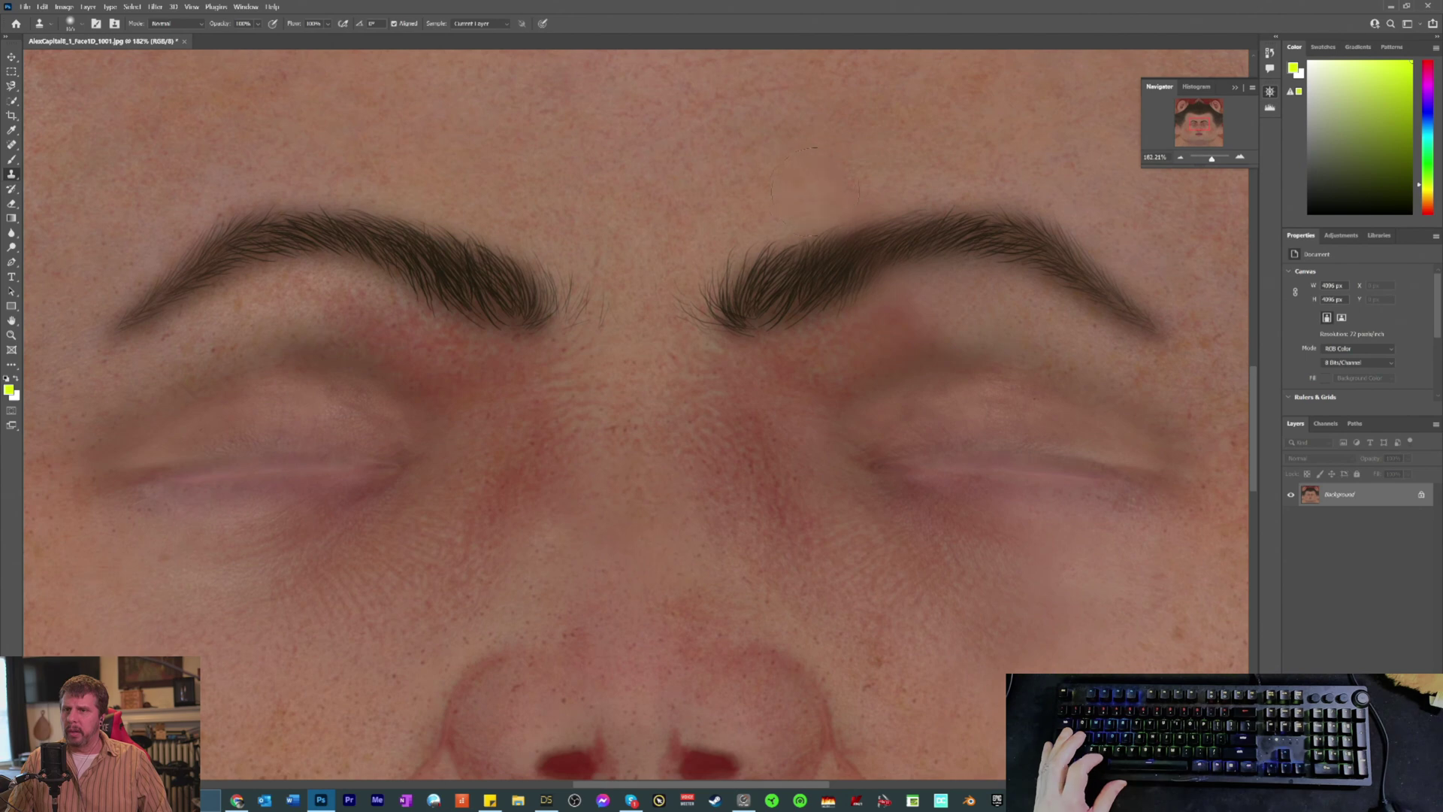
scroll(767, 210, "down", 2)
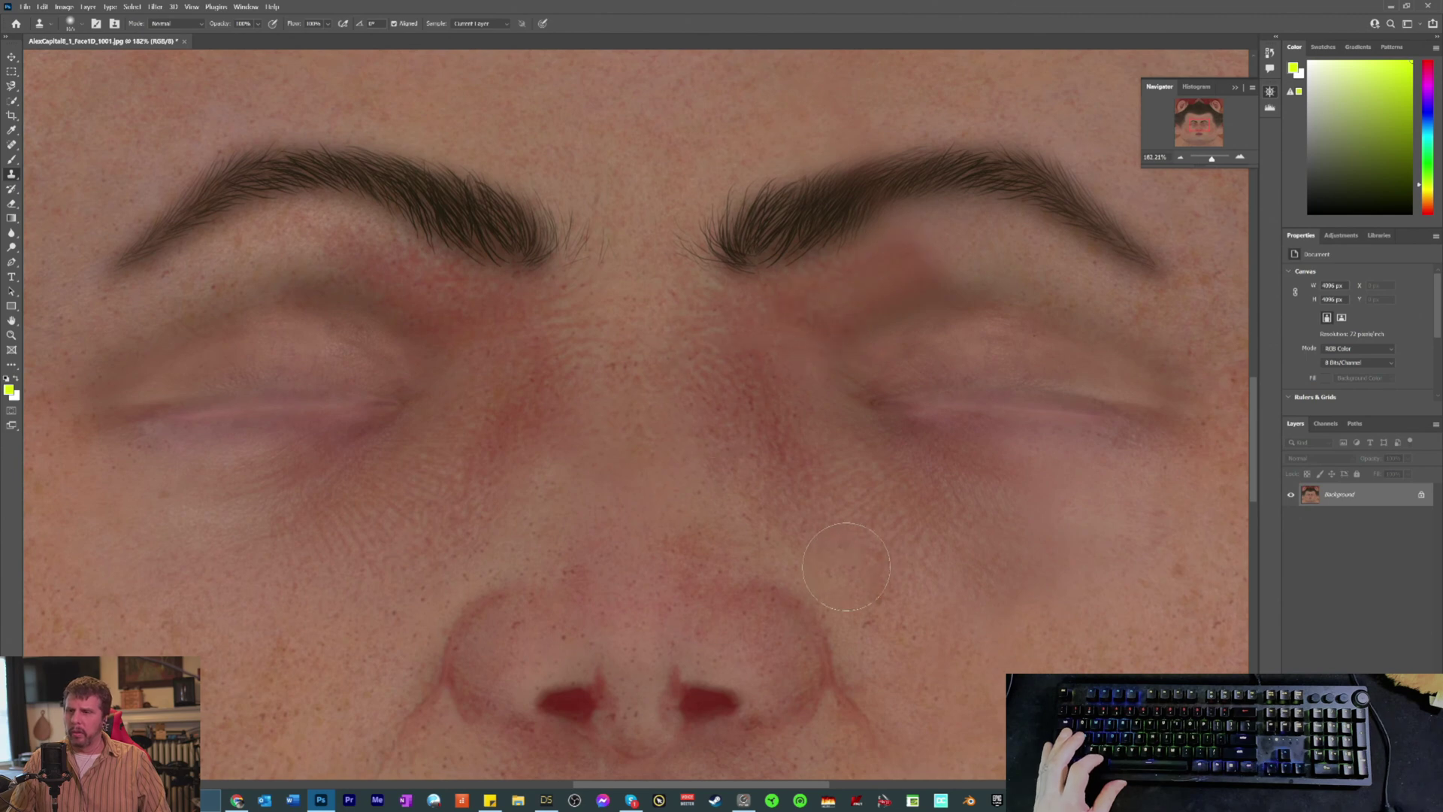
Step: Save a copy of the retouched face texture as "AlexCapital8_1_Face1D_1001 edit.jpg" with Maximum JPEG quality
scroll(846, 539, "down", 1)
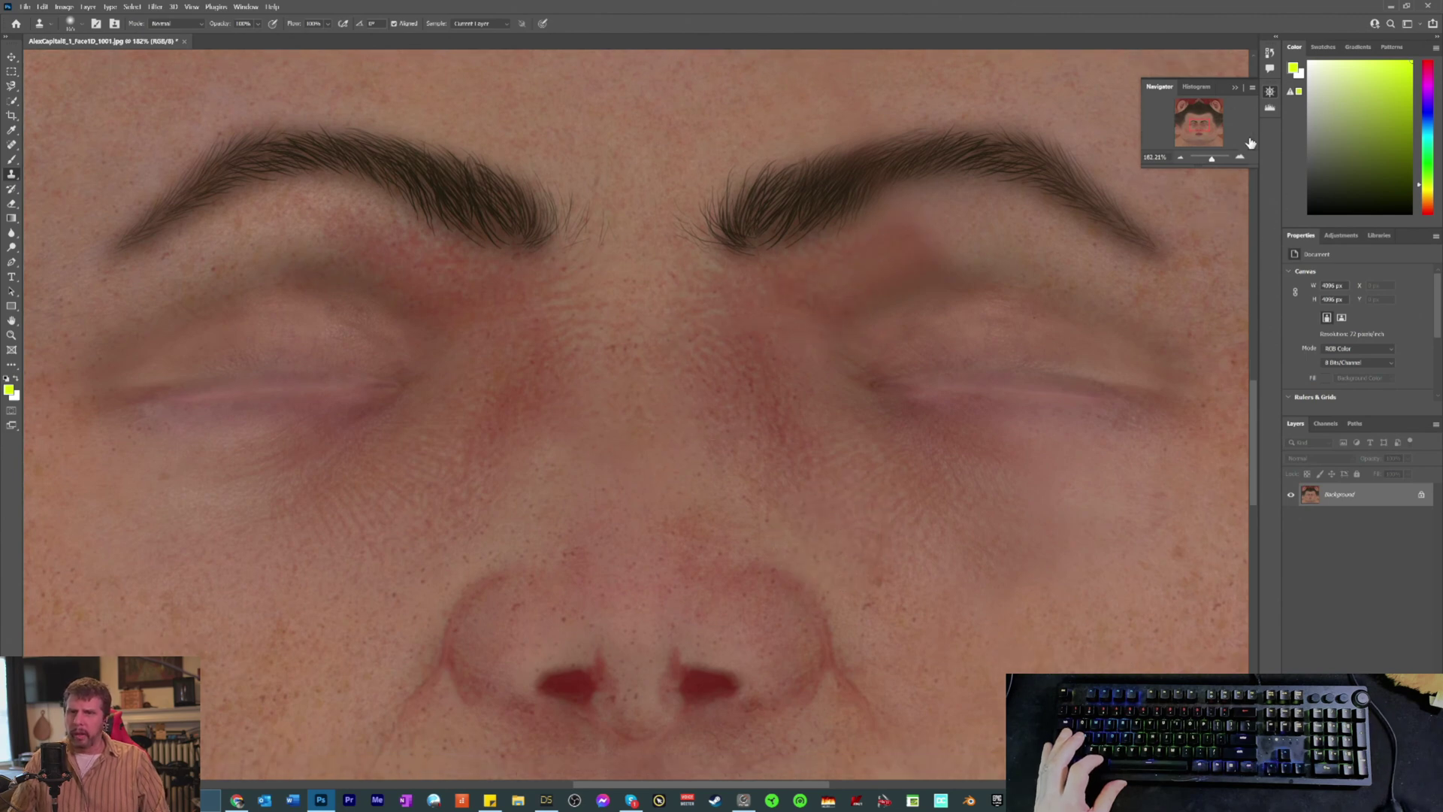
mouse_move(1251, 403)
left_mouse_down()
mouse_move(1255, 424)
mouse_move(1254, 305)
mouse_move(1243, 502)
mouse_move(1245, 450)
left_mouse_up()
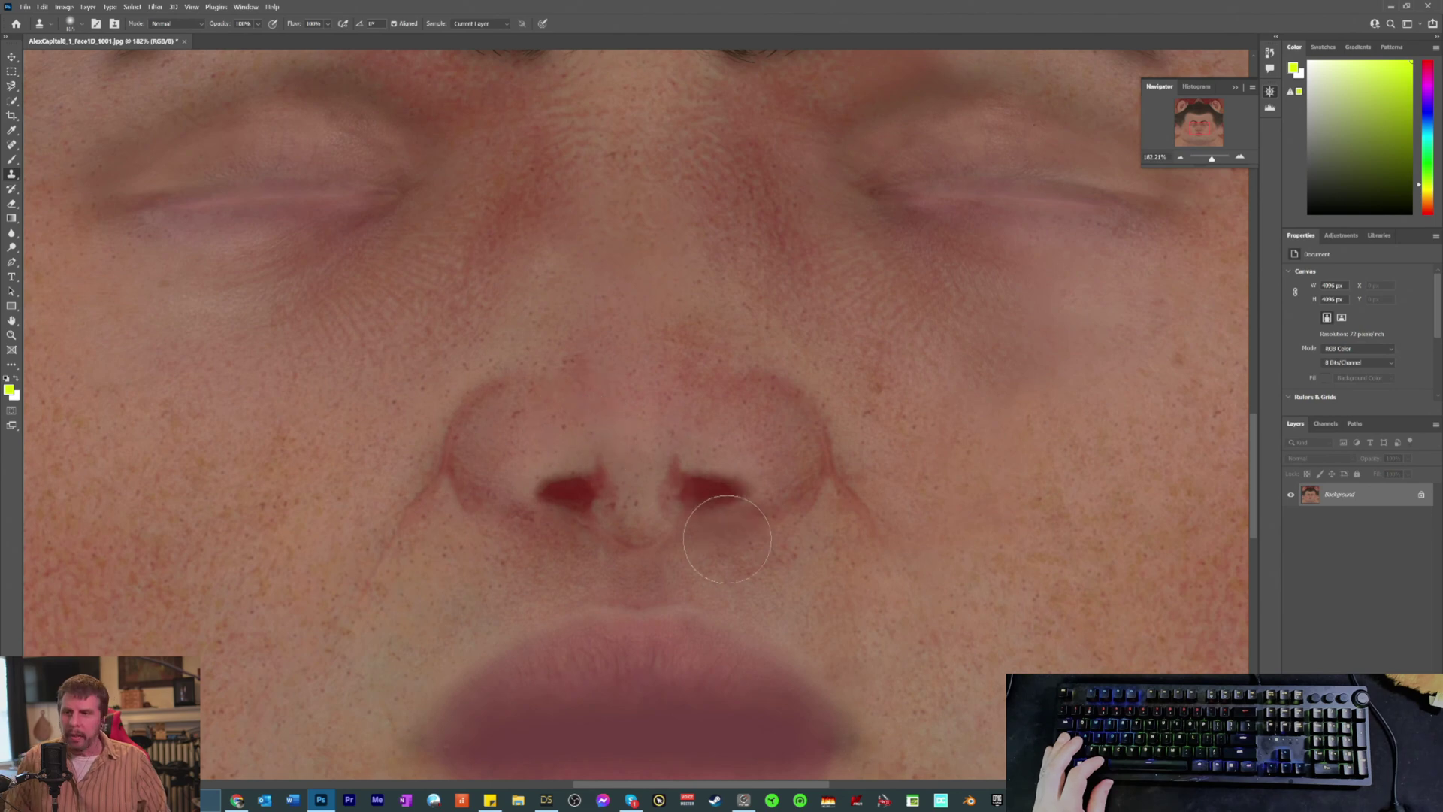
scroll(874, 314, "up", 2)
scroll(873, 314, "up", 4)
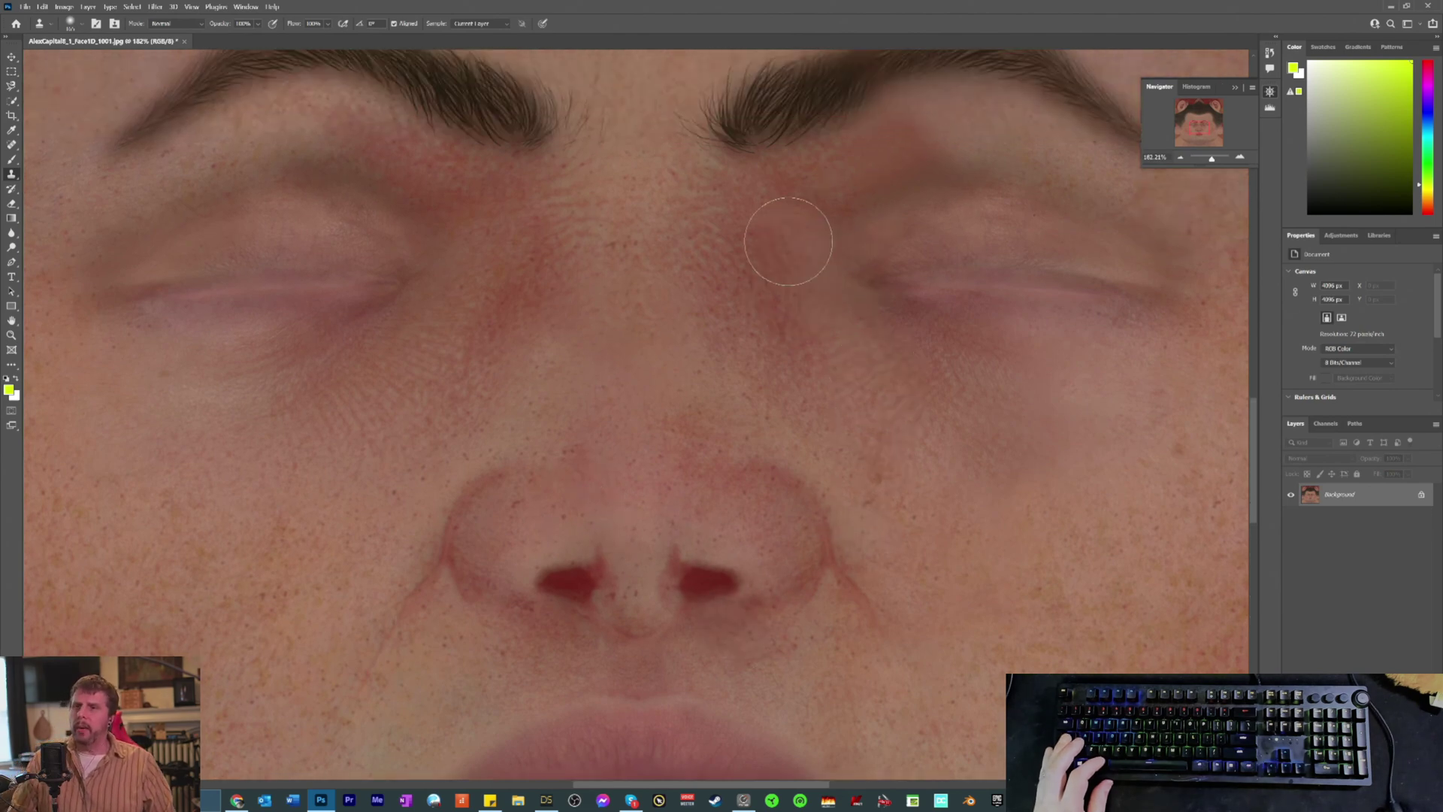
left_click(24, 7)
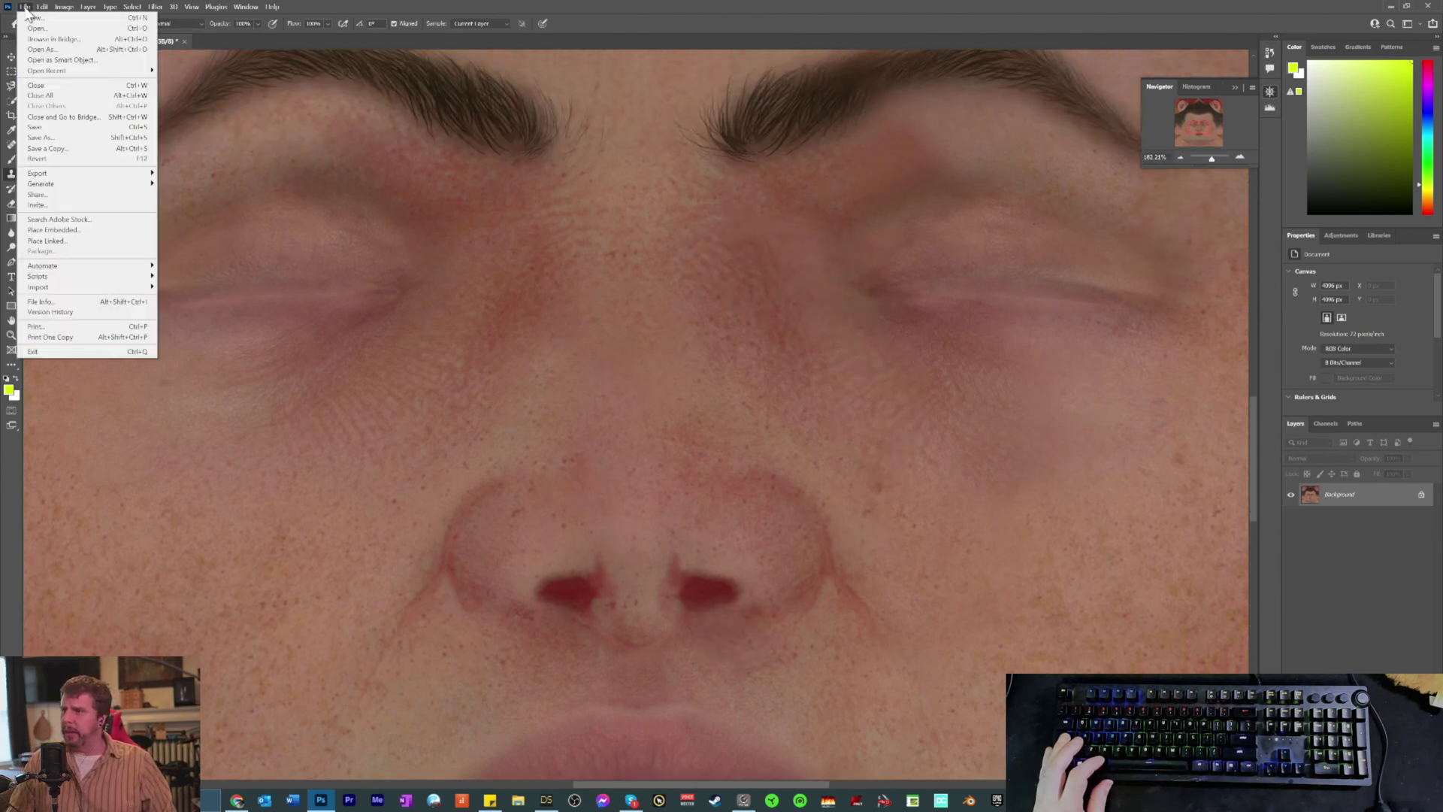
left_click(47, 148)
left_click(622, 421)
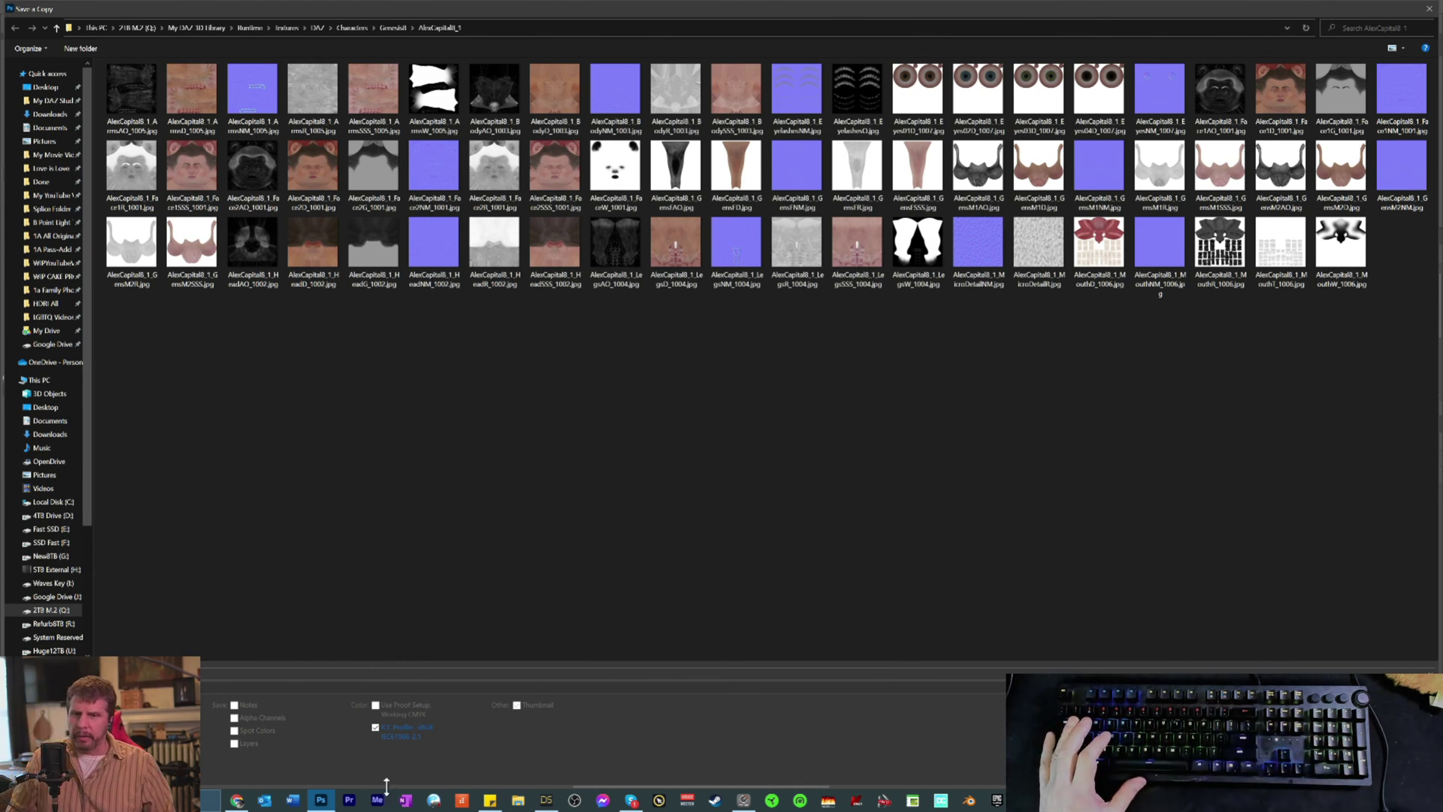
key("Return")
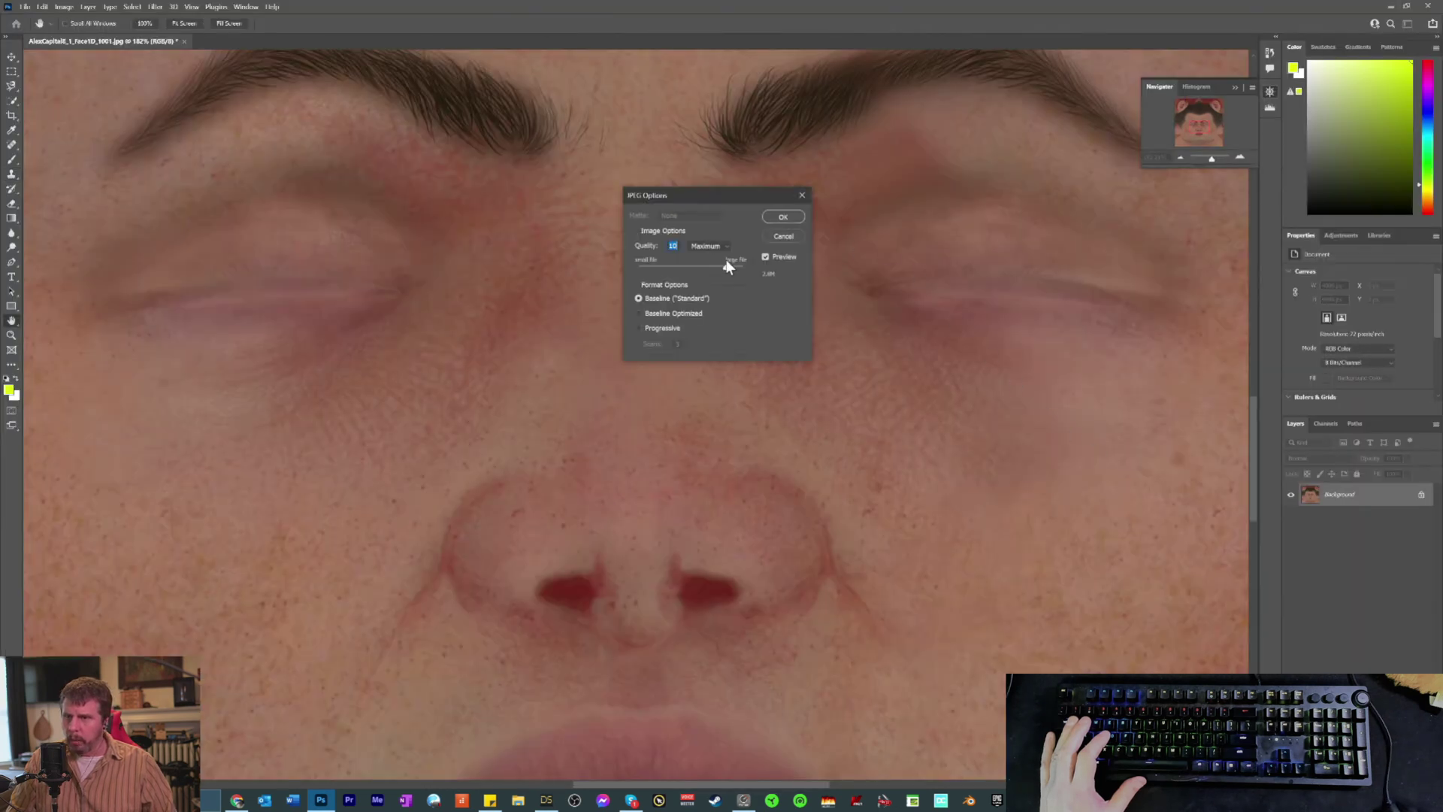
left_click(786, 216)
Step: Switch to DAZ Studio and load "AlexCapital8_1_Face1D_1001 edit.jpg" as the Face surface's Base Color map
left_click(1390, 8)
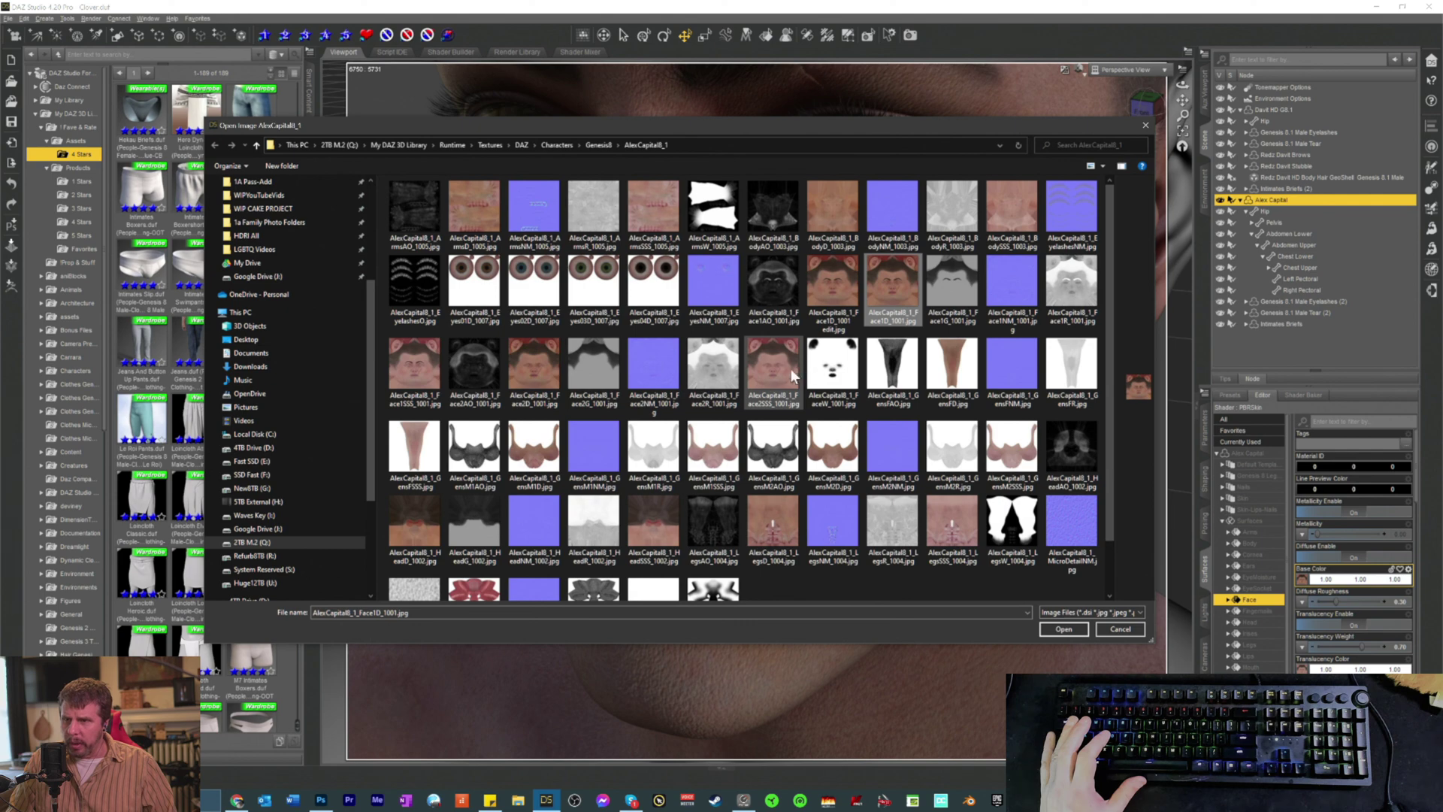
left_click(827, 286)
left_click(1063, 630)
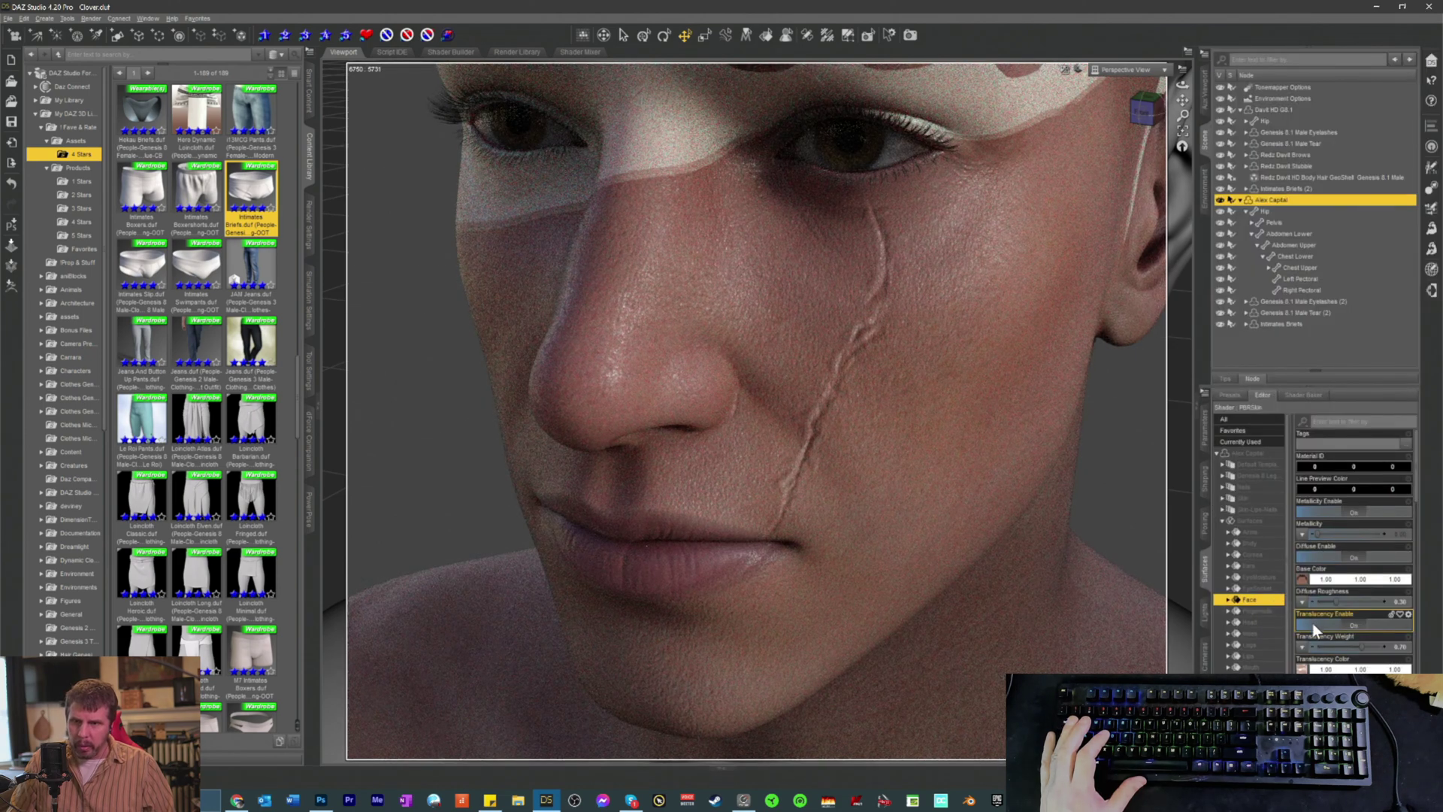
Step: Undo the last map change on the Face surface's Translucency Color
left_click(1302, 668)
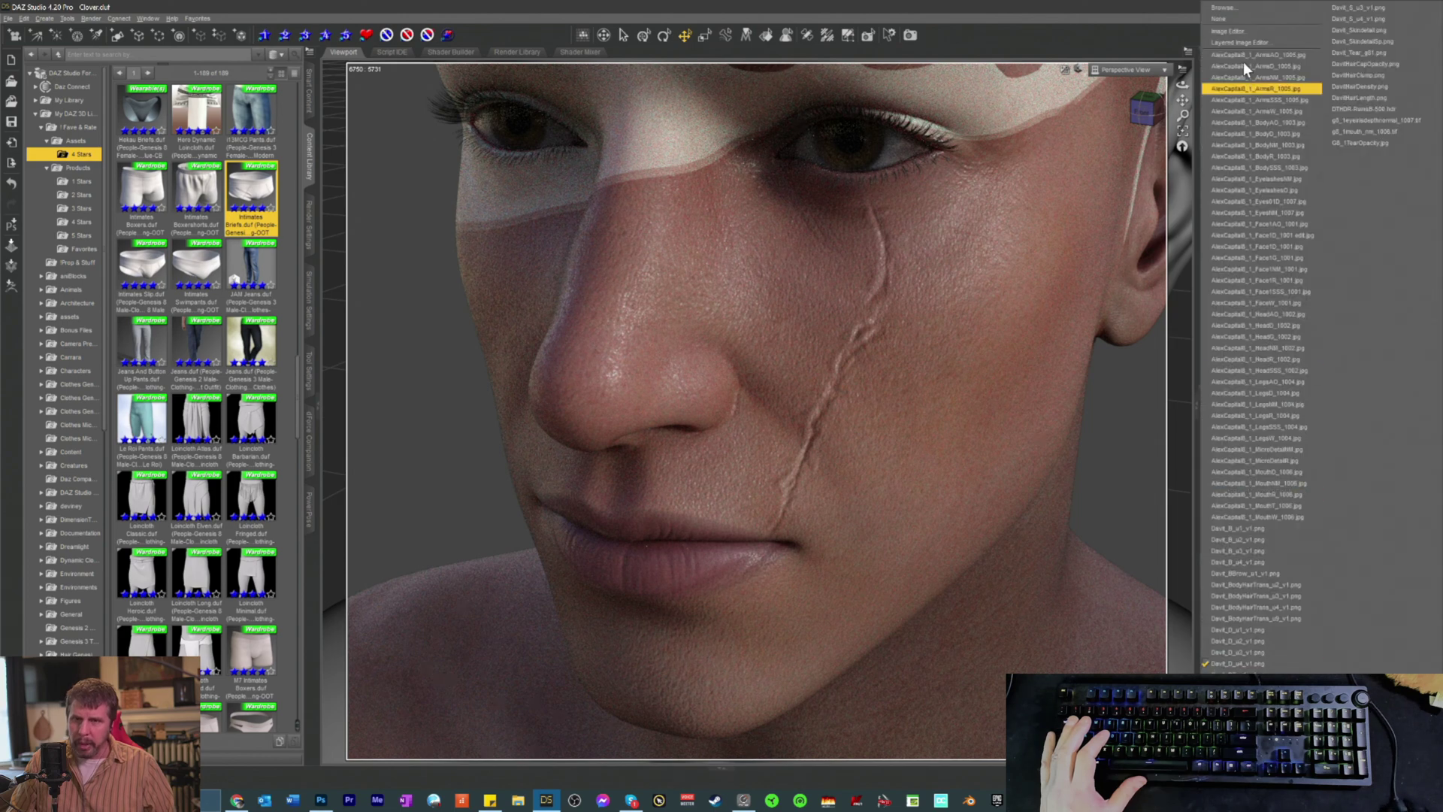
left_click(1224, 7)
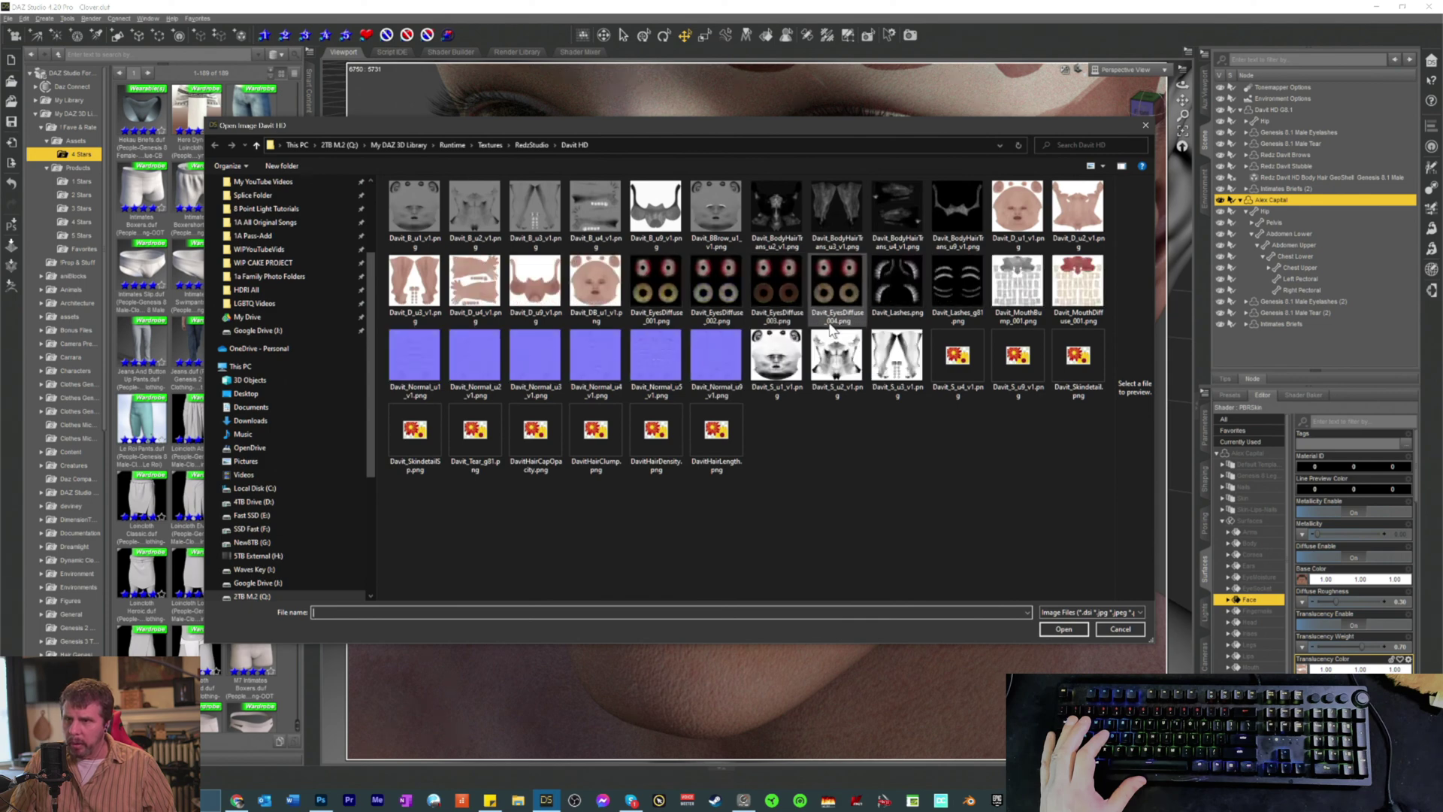
left_click(1146, 127)
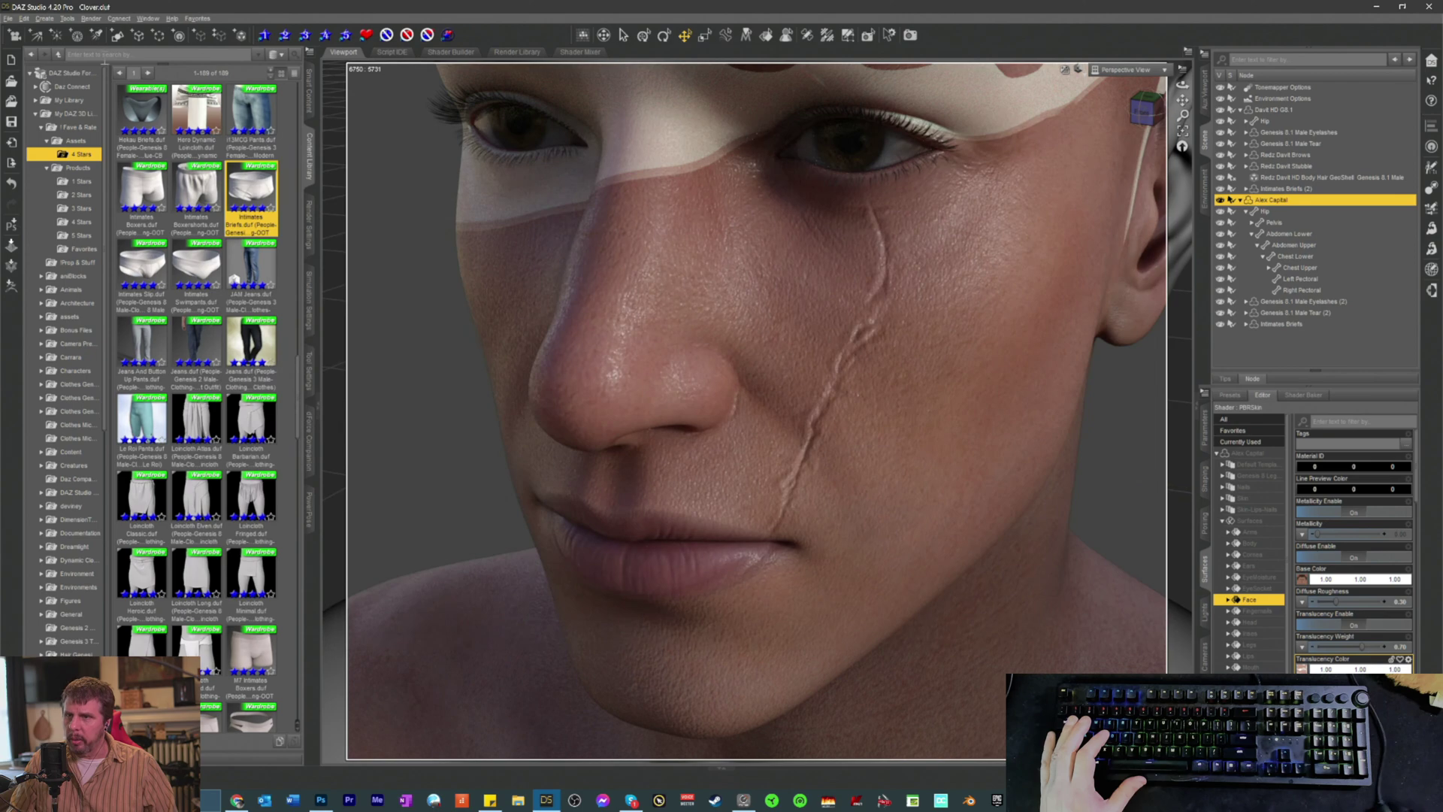
left_click(24, 18)
left_click(39, 30)
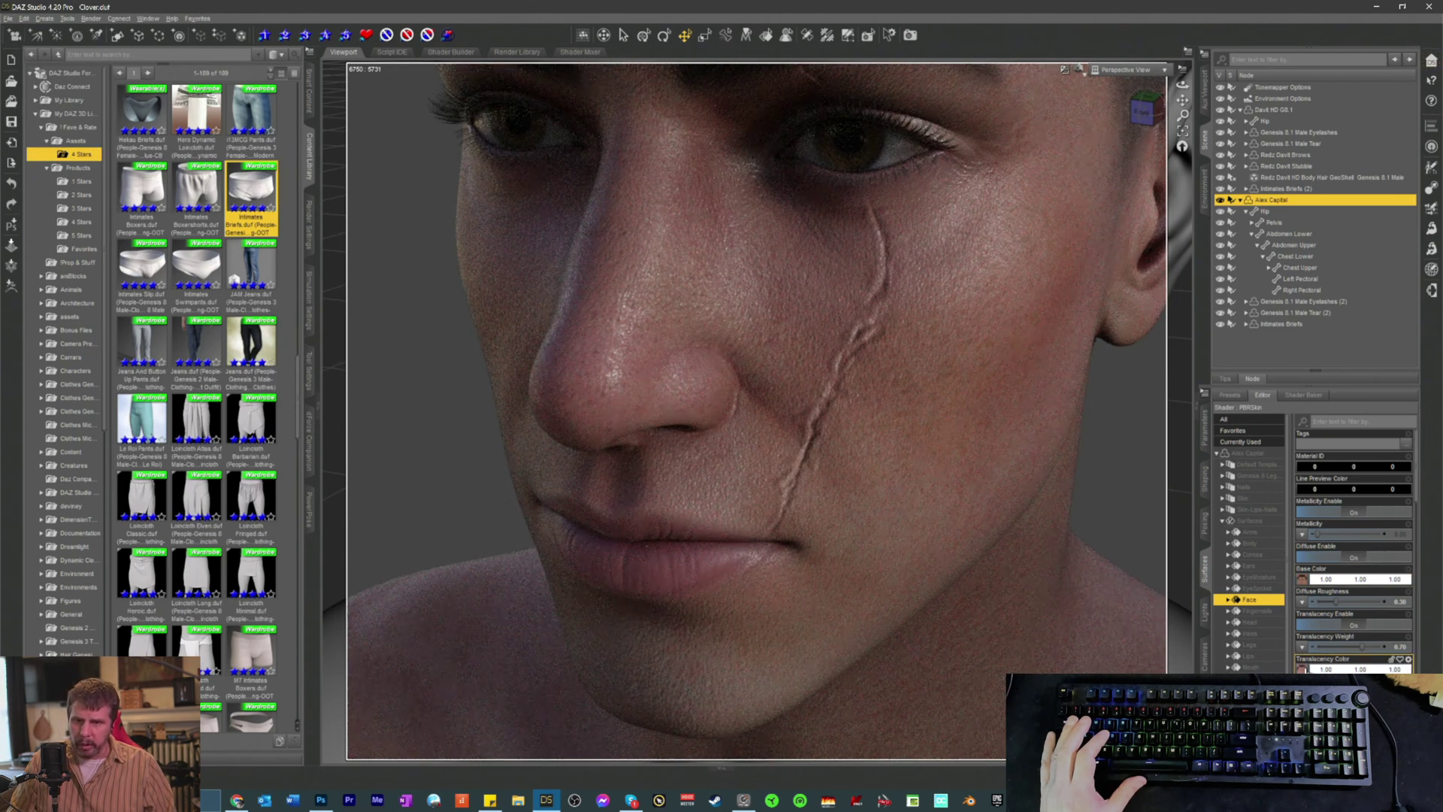
Step: Load "AlexCapital8_1_Face1D_1001 edit.jpg" as the Face surface's Translucency Color map
left_click(1304, 669)
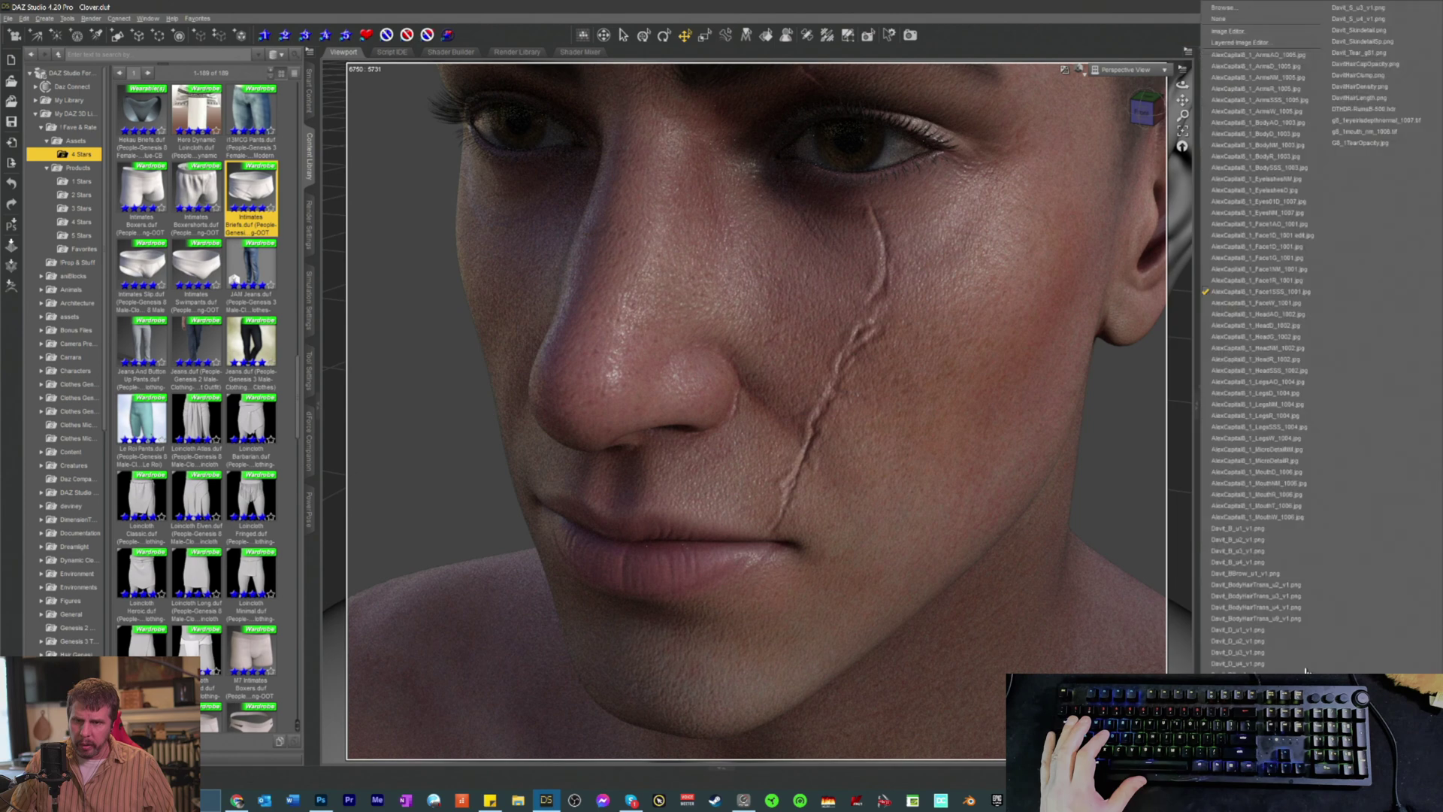
left_click(1234, 9)
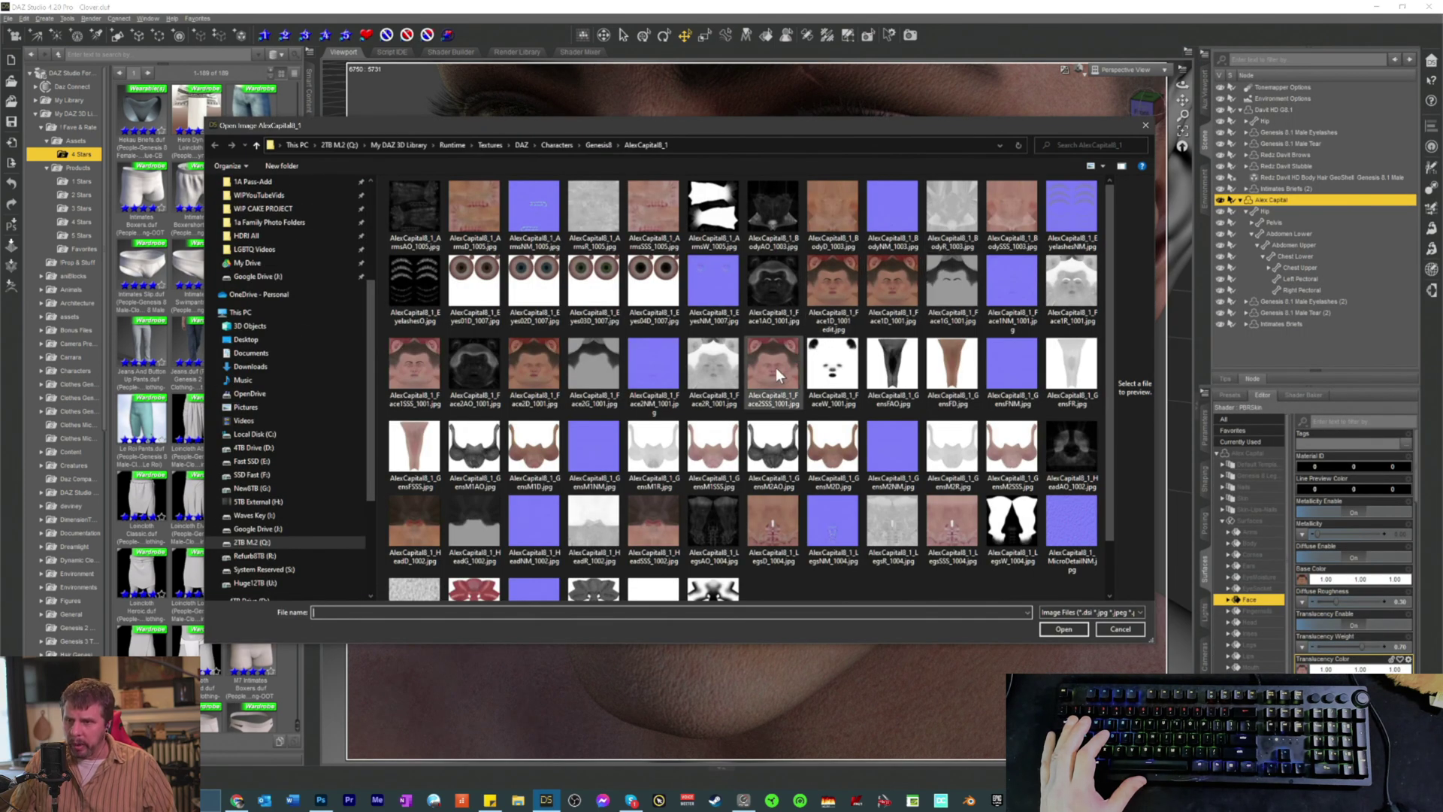
left_click(842, 291)
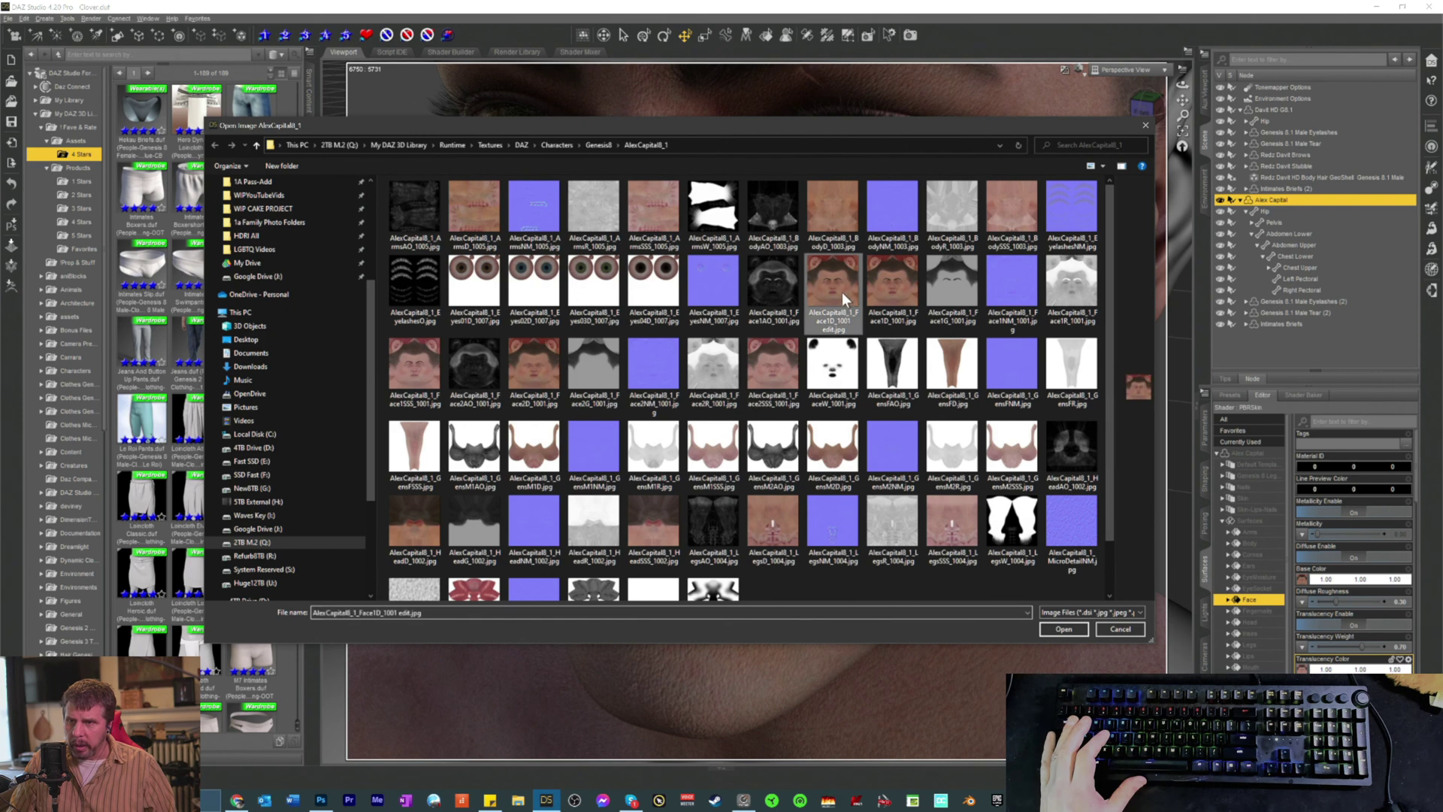
left_click(1063, 630)
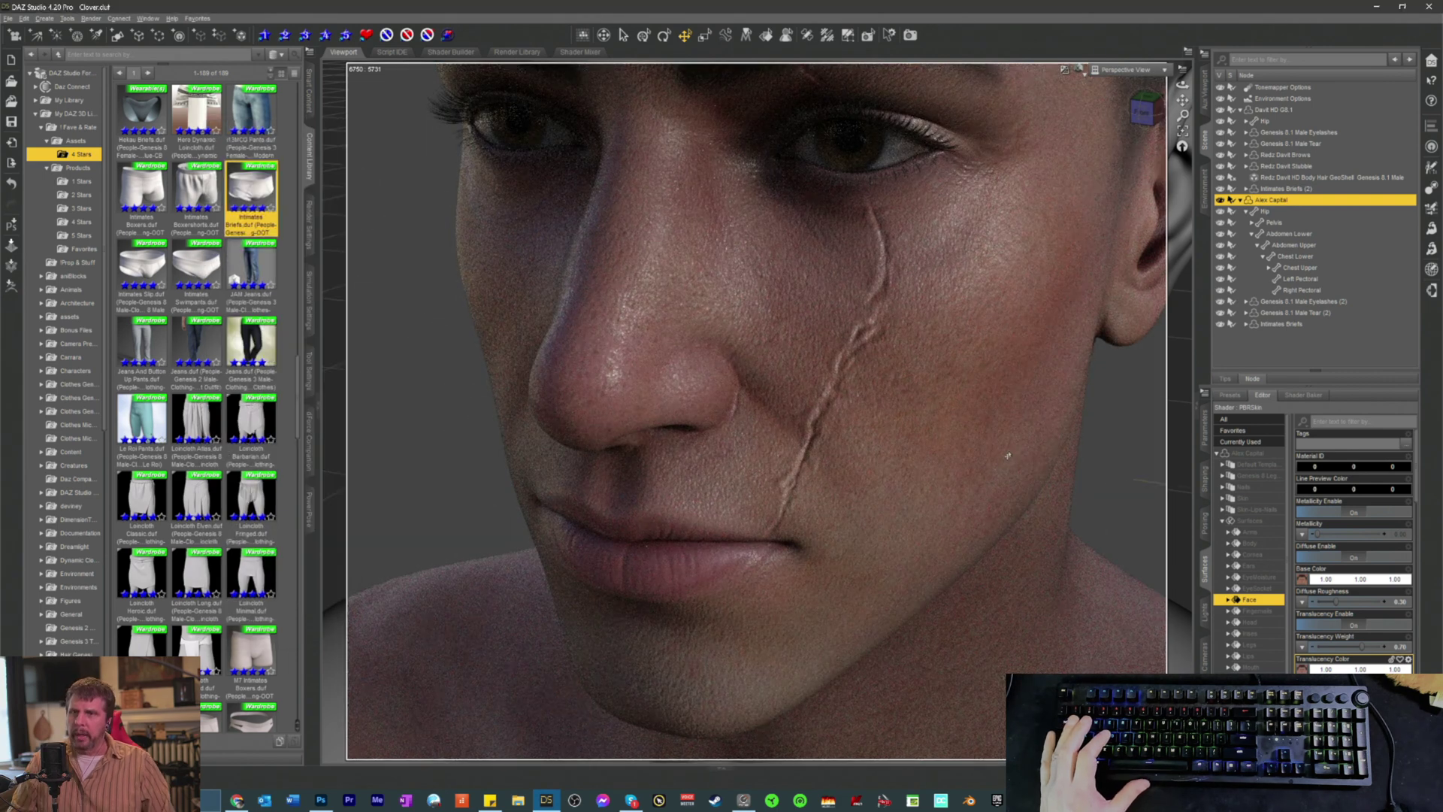
Step: Try removing the AlexCapital8_1_Face1NM_1001.jpg normal map from the Face surface
mouse_move(1183, 100)
left_mouse_down()
mouse_move(1178, 46)
mouse_move(1179, 188)
mouse_move(1182, 109)
left_mouse_up()
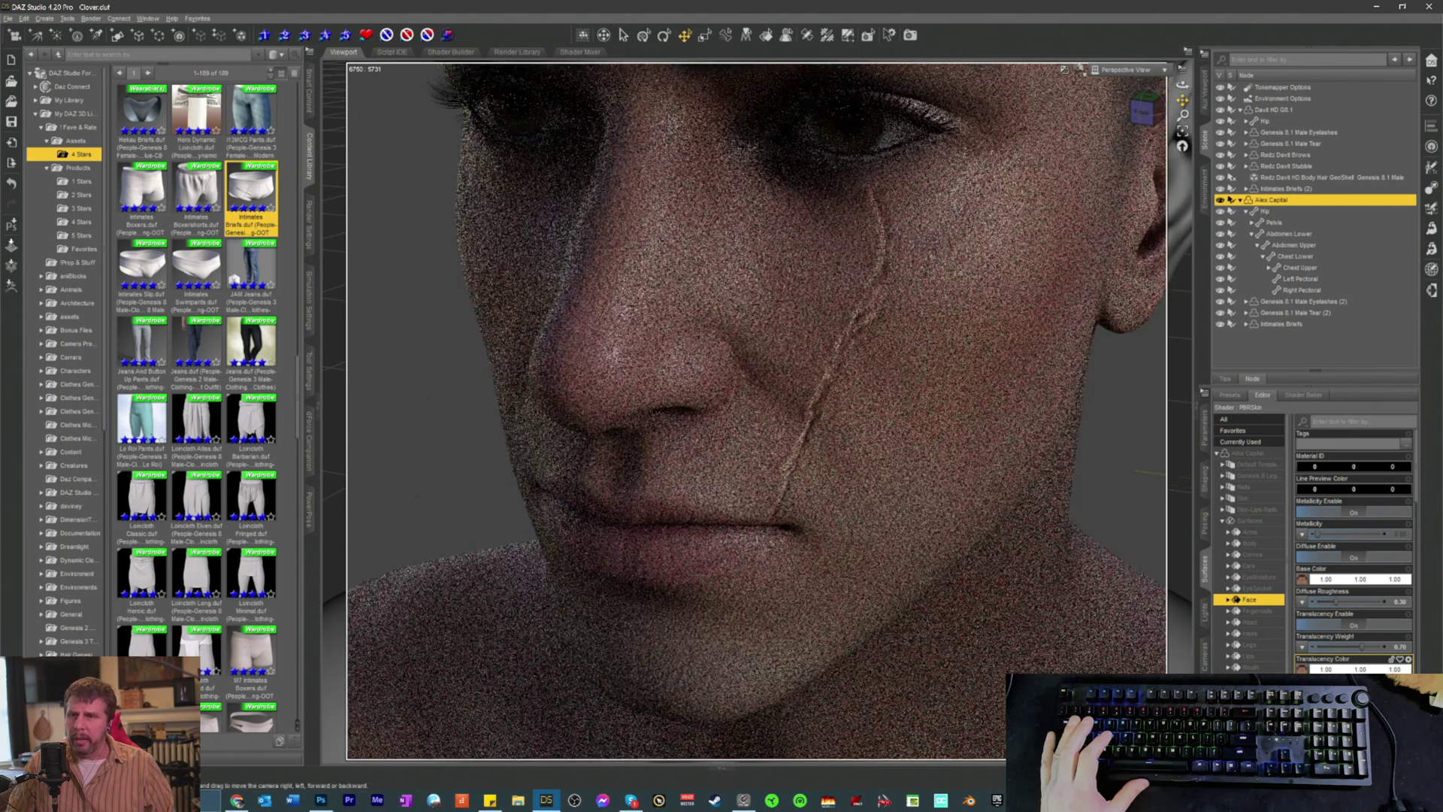
scroll(1028, 381, "down", 5)
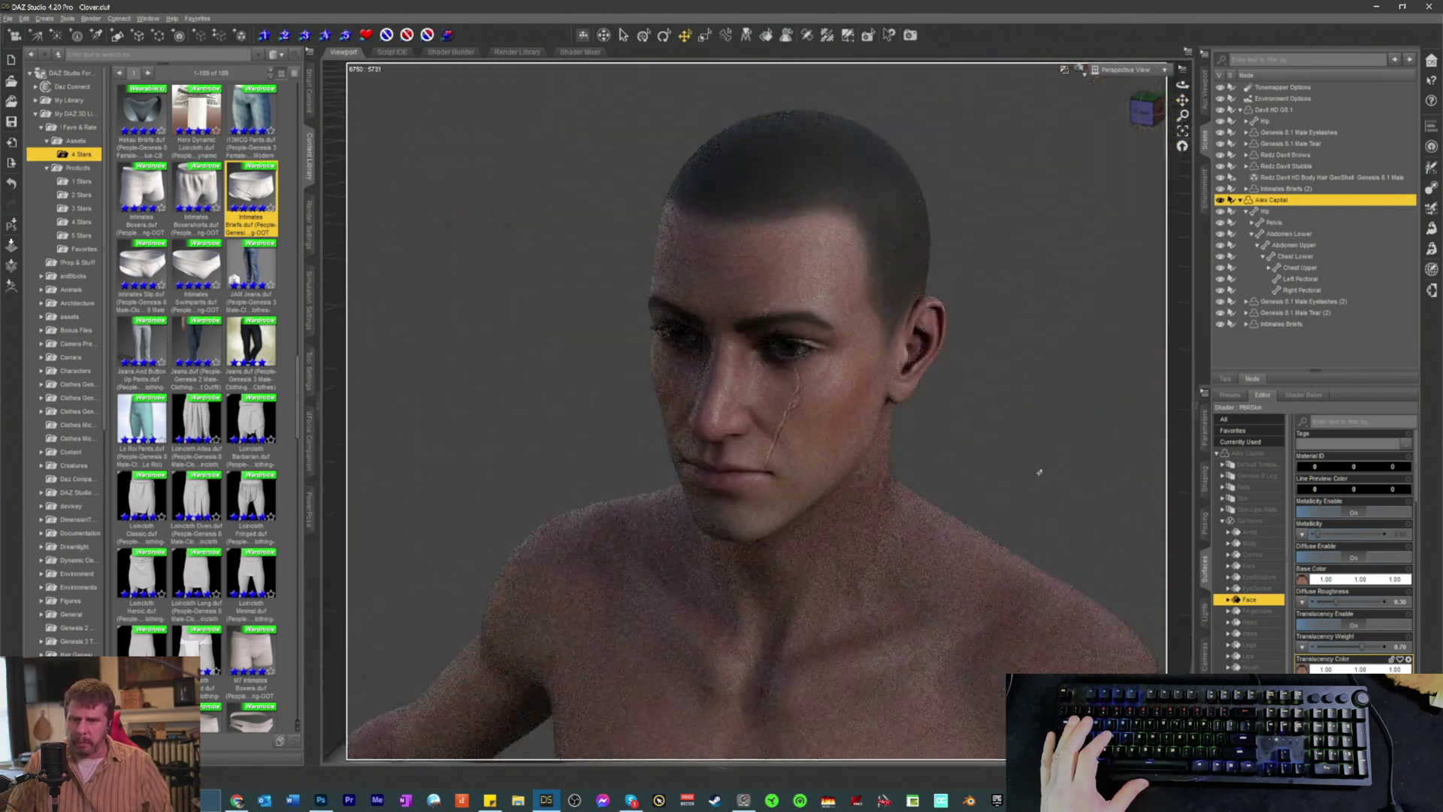
scroll(1354, 548, "down", 3)
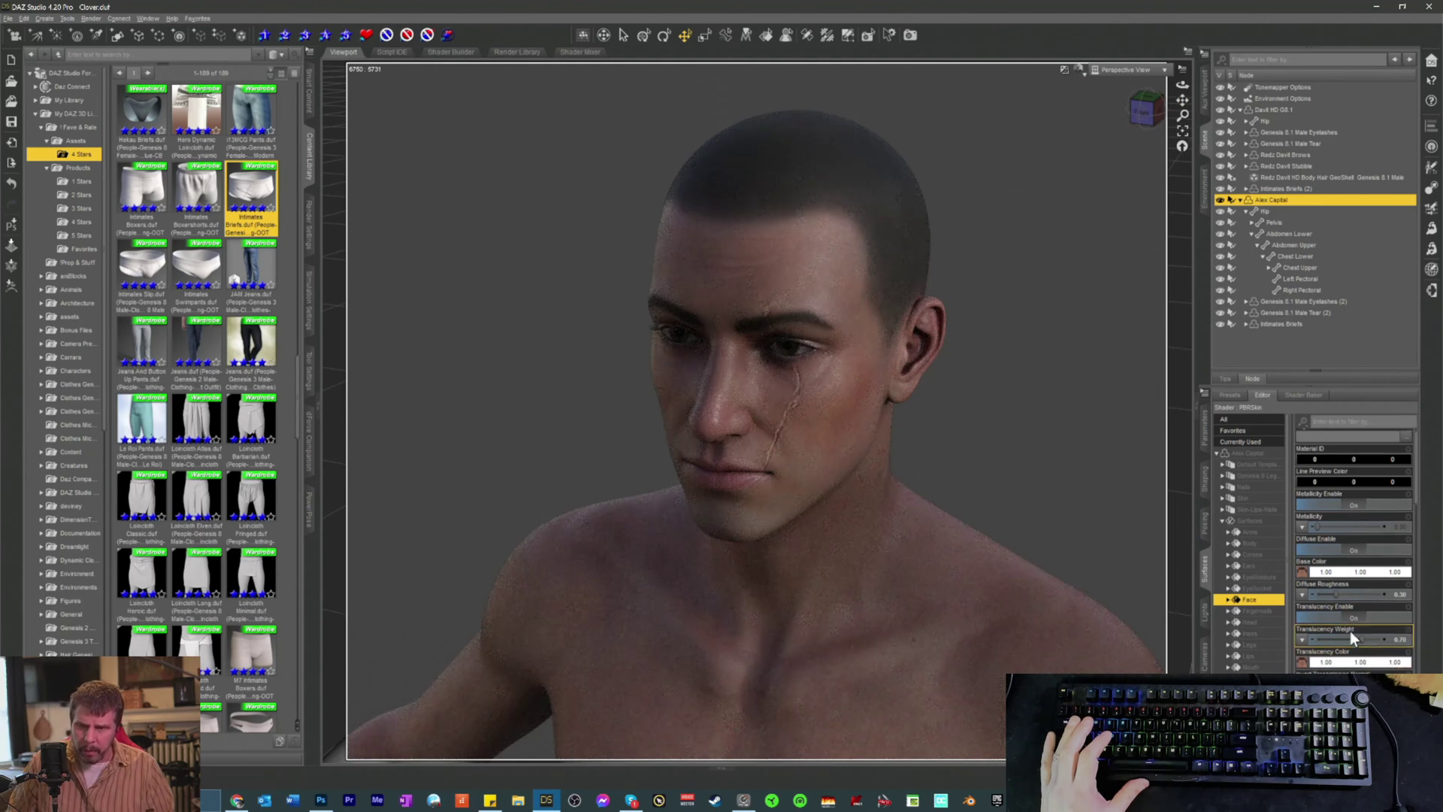
scroll(1353, 548, "down", 1)
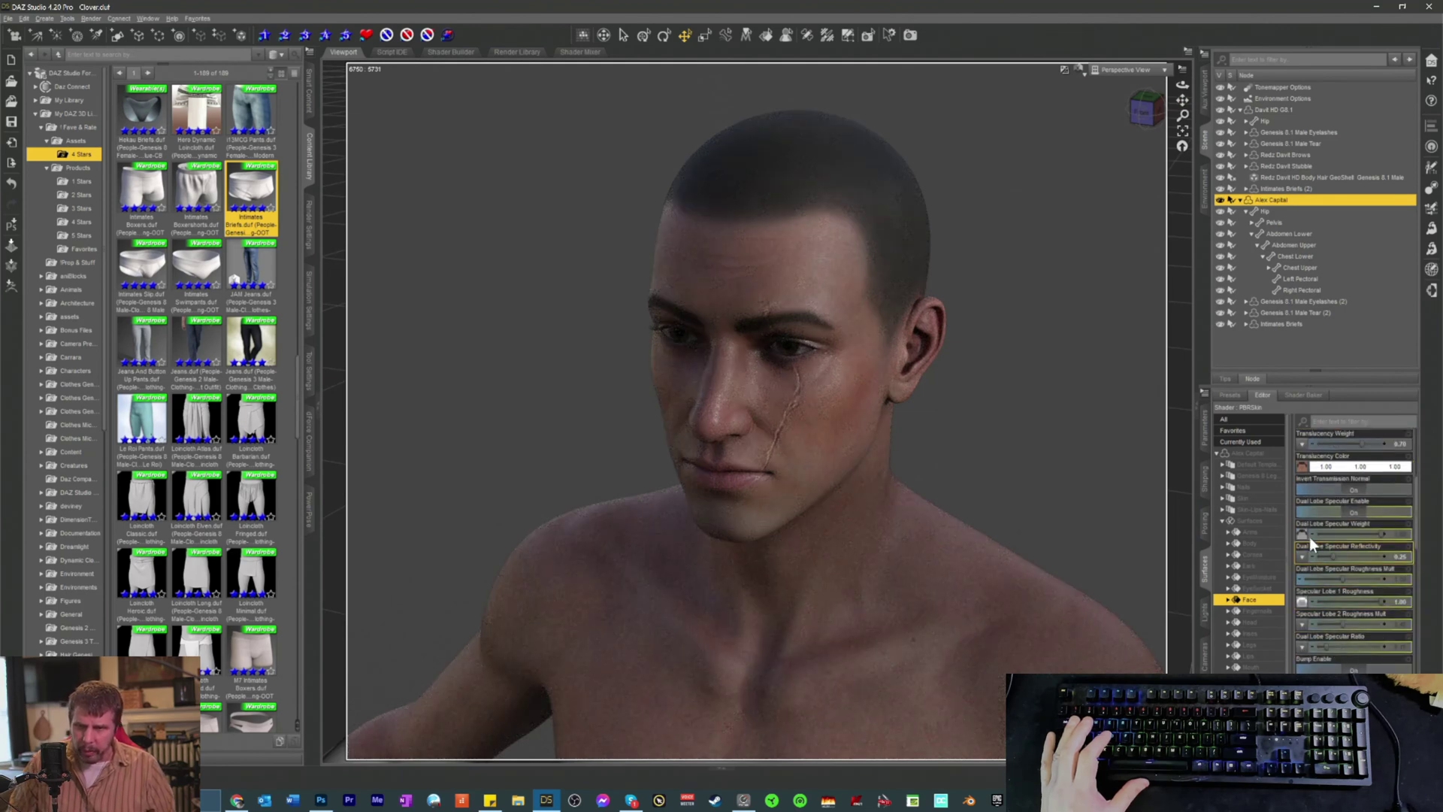
mouse_move(1305, 540)
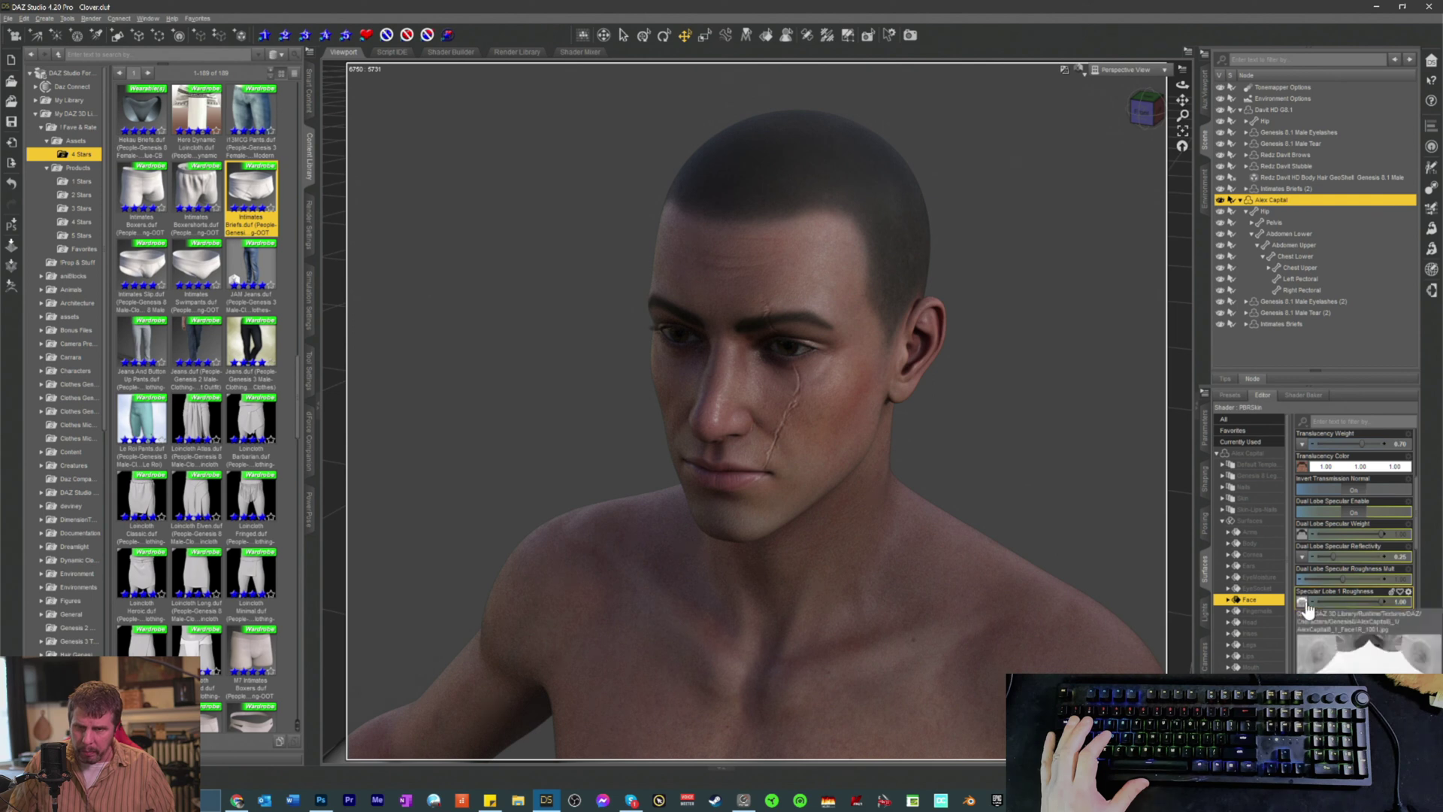
scroll(1353, 549, "down", 1)
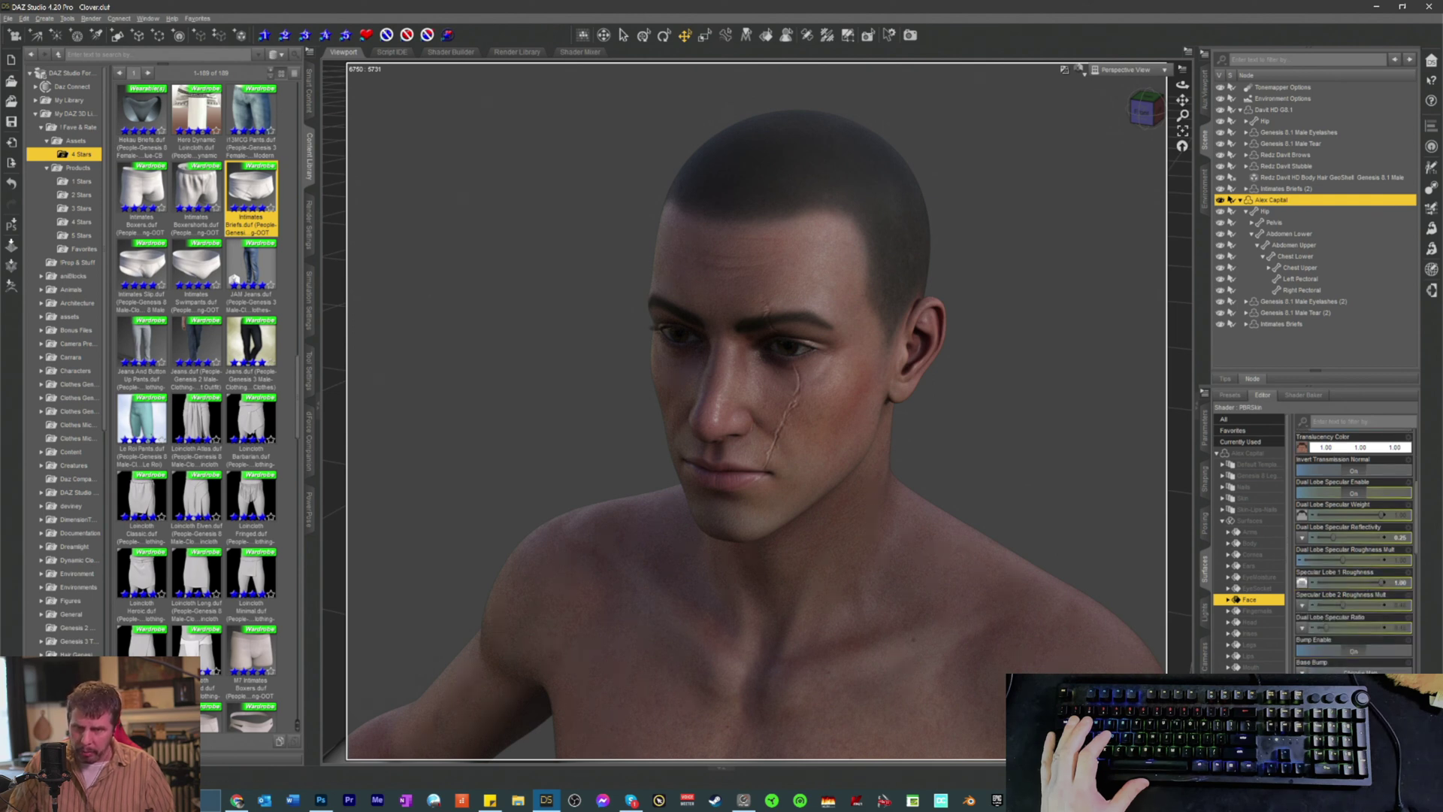
left_click(1303, 671)
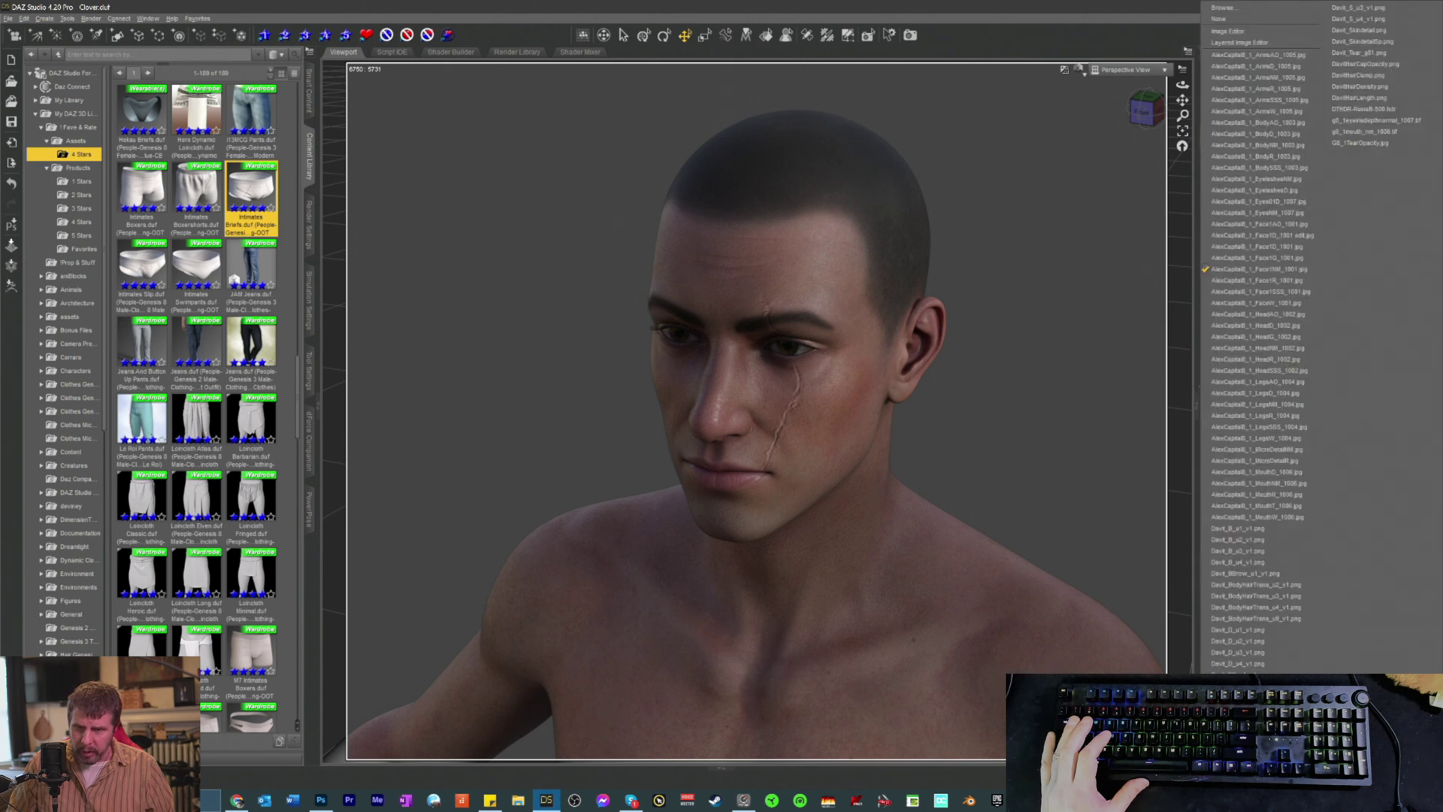
left_click(1225, 7)
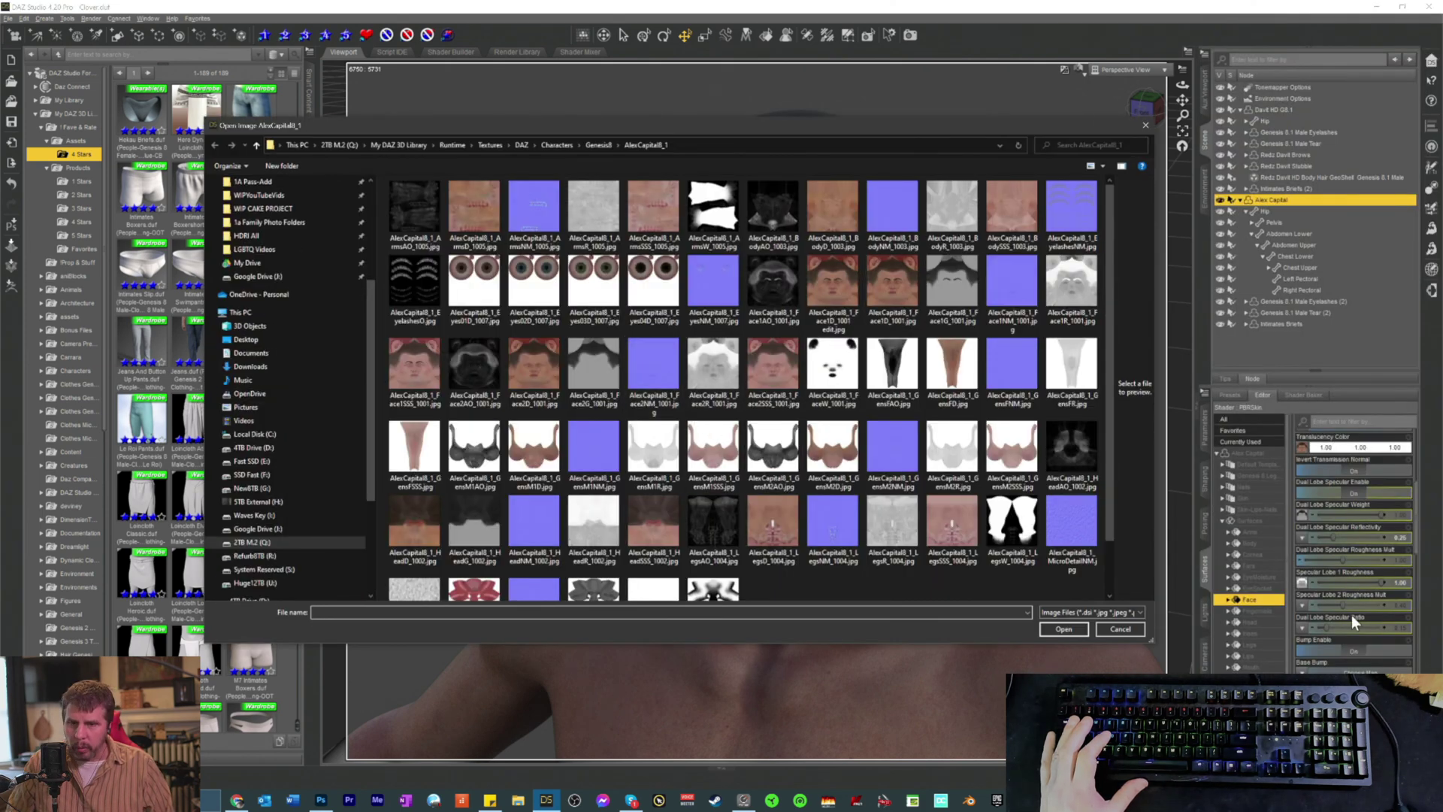
left_click(1146, 125)
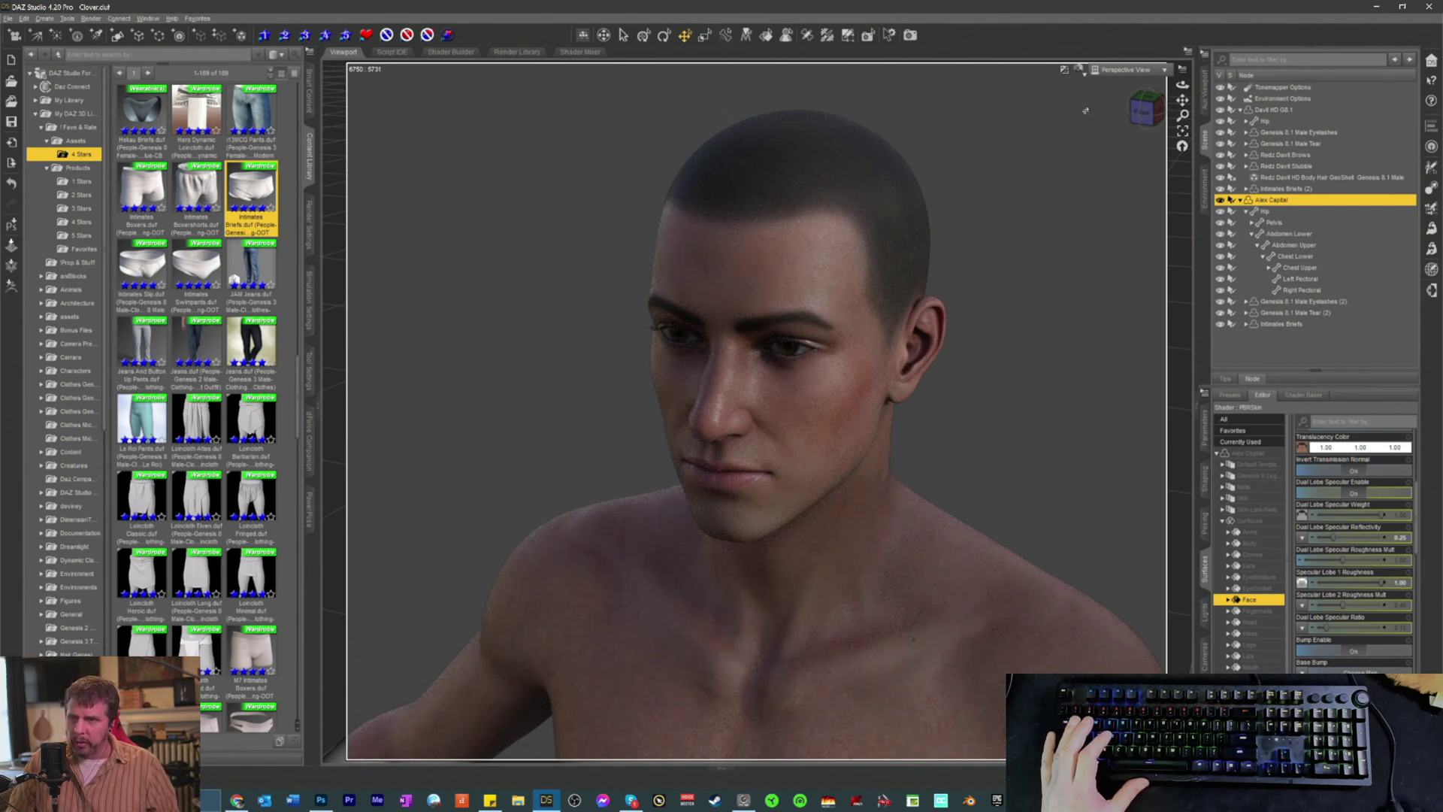
Step: Inspect the head from the front and undo the last normal map change on the Face surface
left_click(1146, 112)
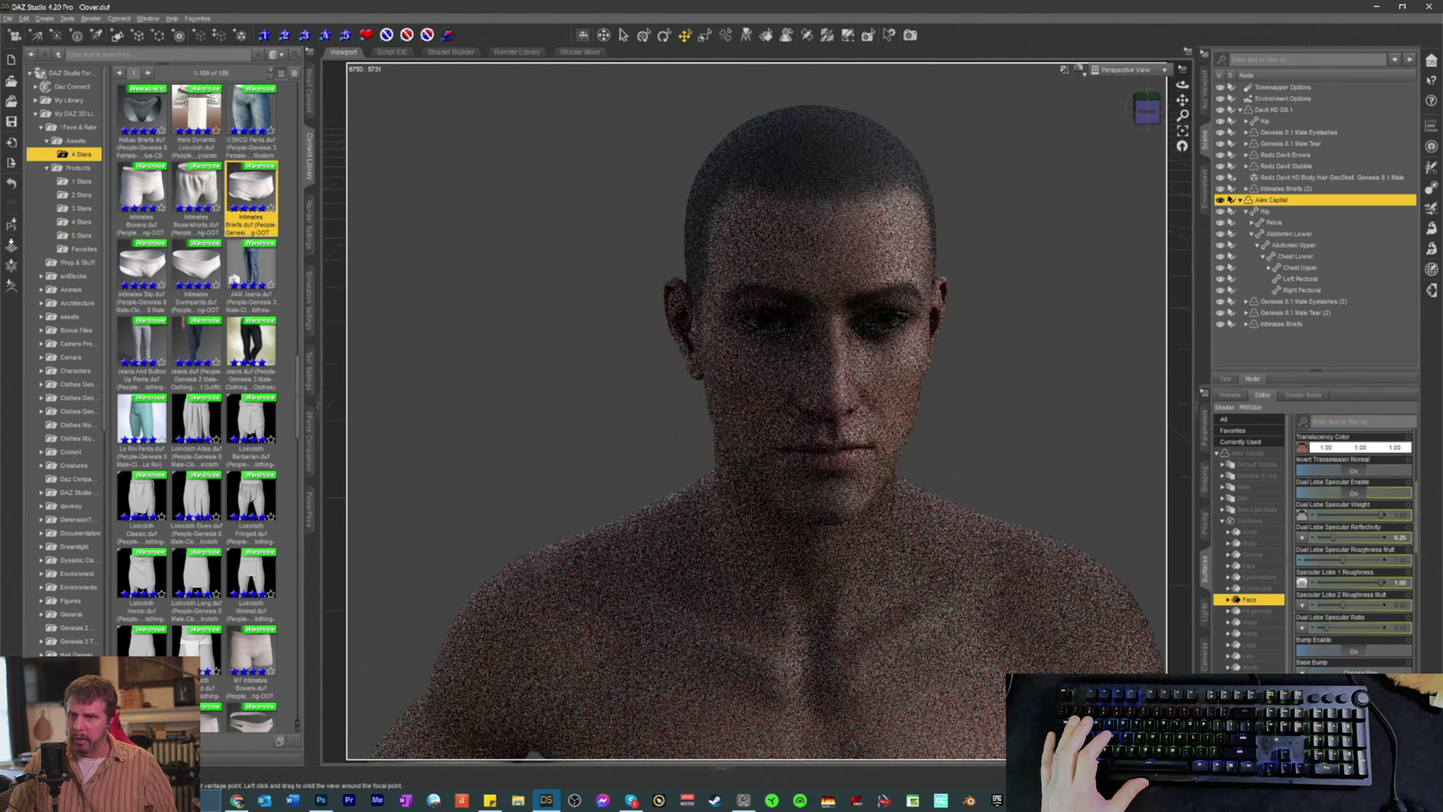
left_click_drag(1146, 111, 1131, 100)
scroll(906, 450, "up", 1)
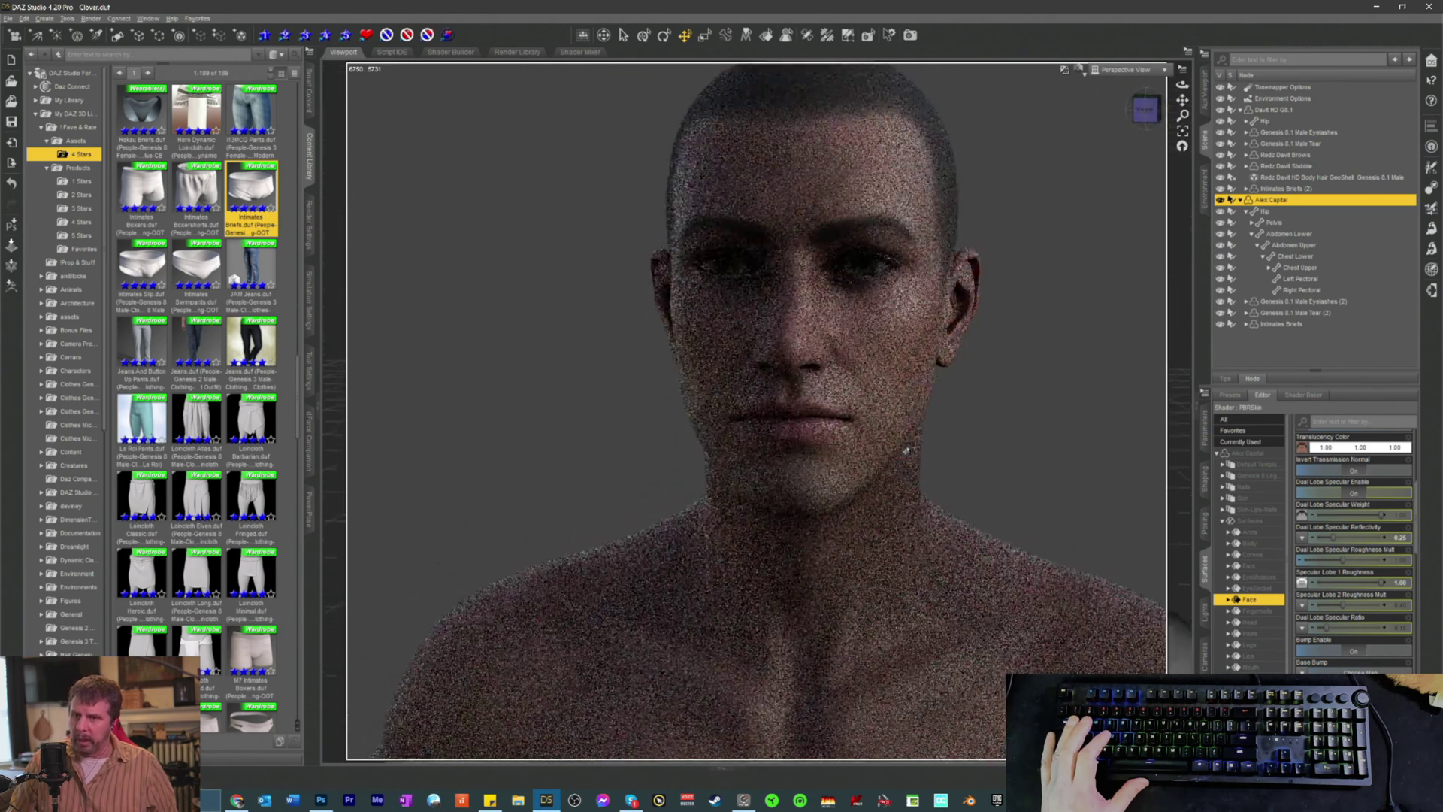
scroll(906, 451, "up", 2)
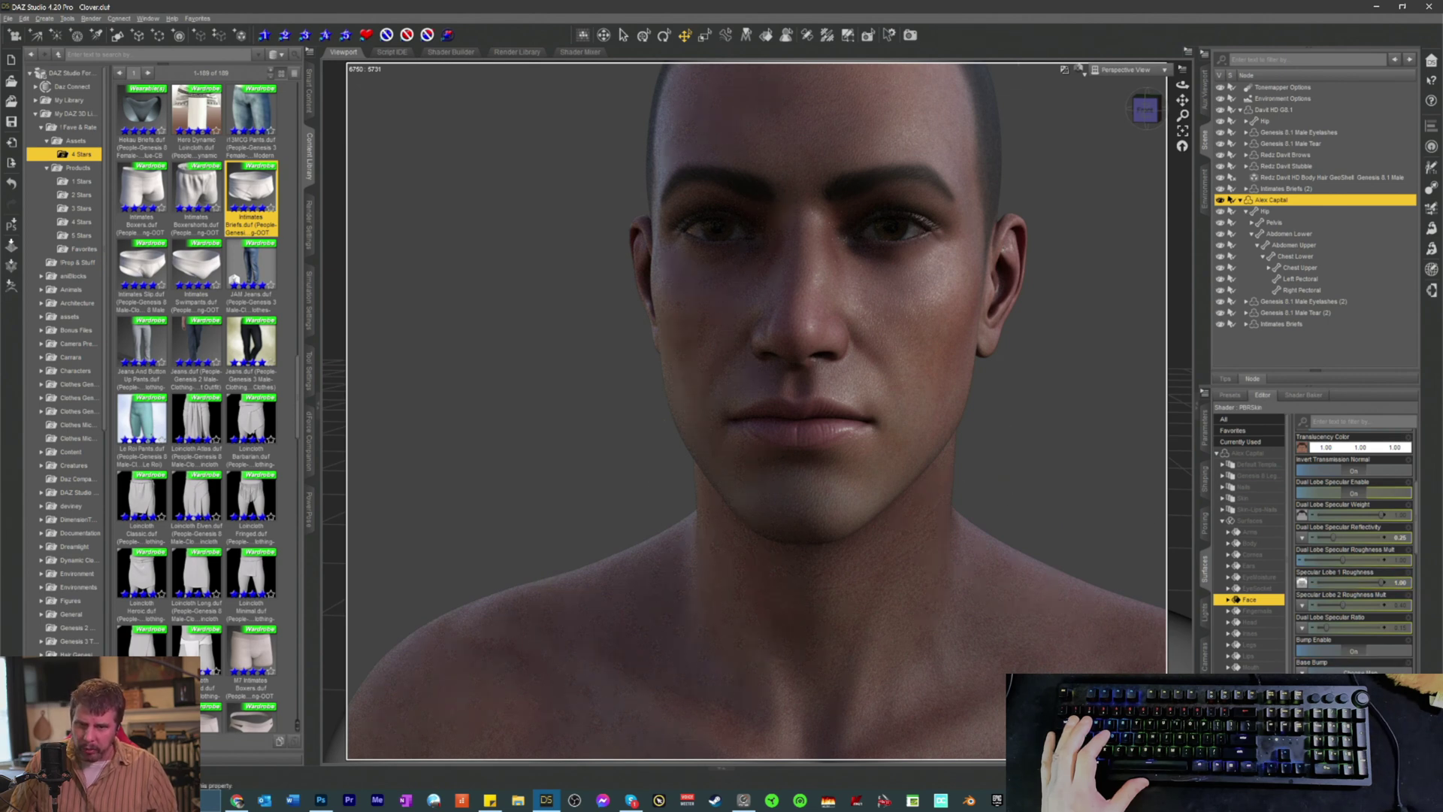
key("ctrl+7")
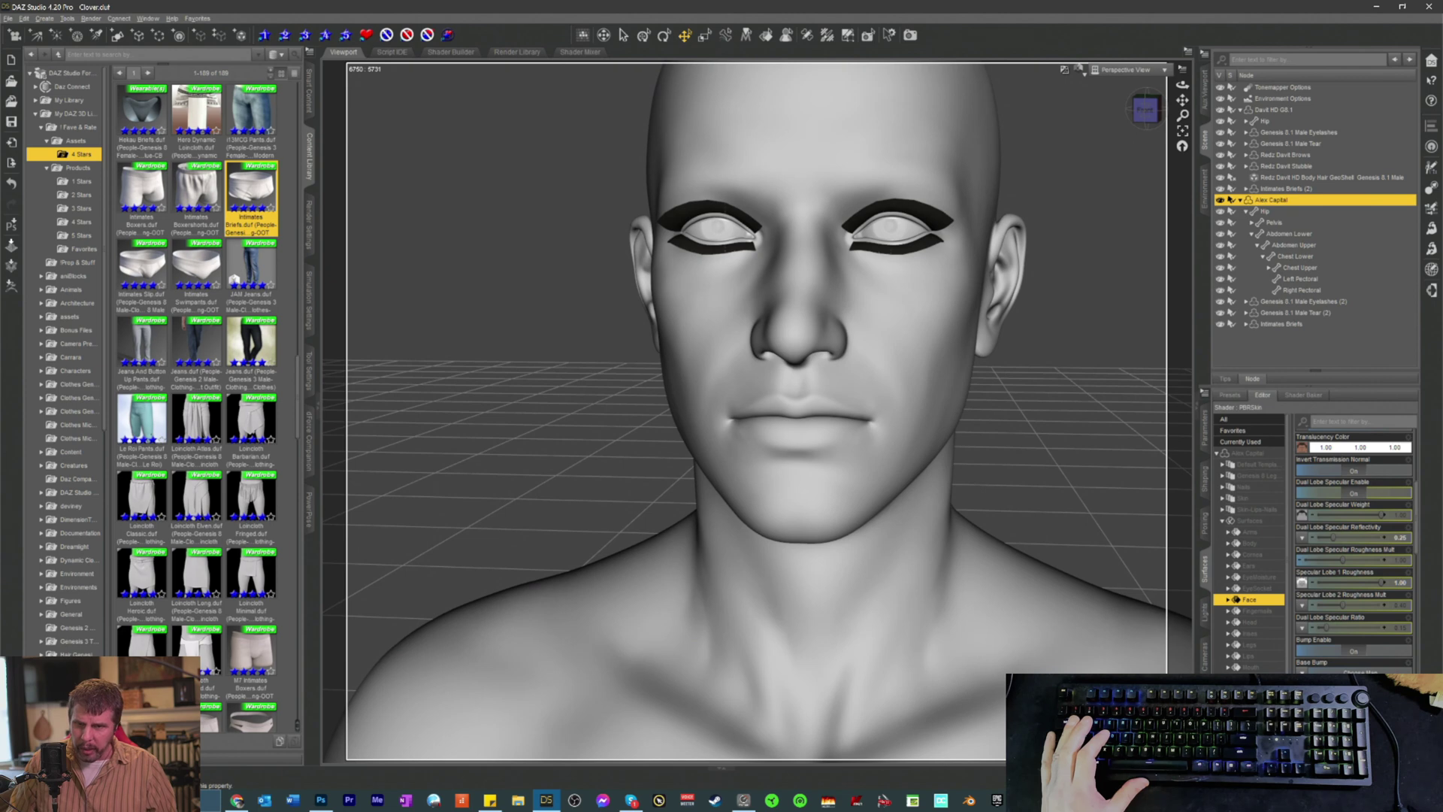
key("ctrl+7")
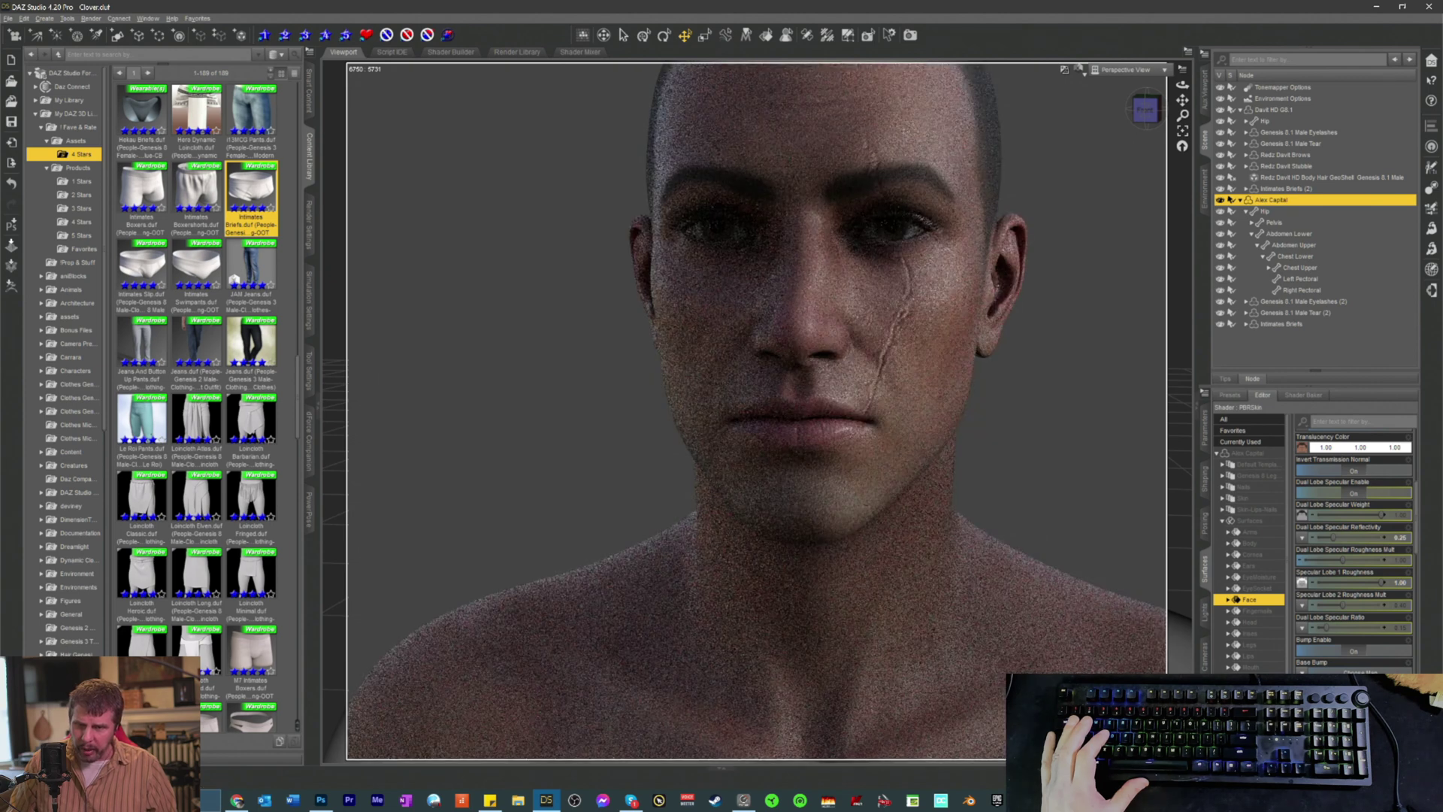
Step: Browse from the Face surface's normal map to AlexCapital8_1_Face1NM_1001.jpg and open that file in Adobe Photoshop 2022
left_click(1302, 696)
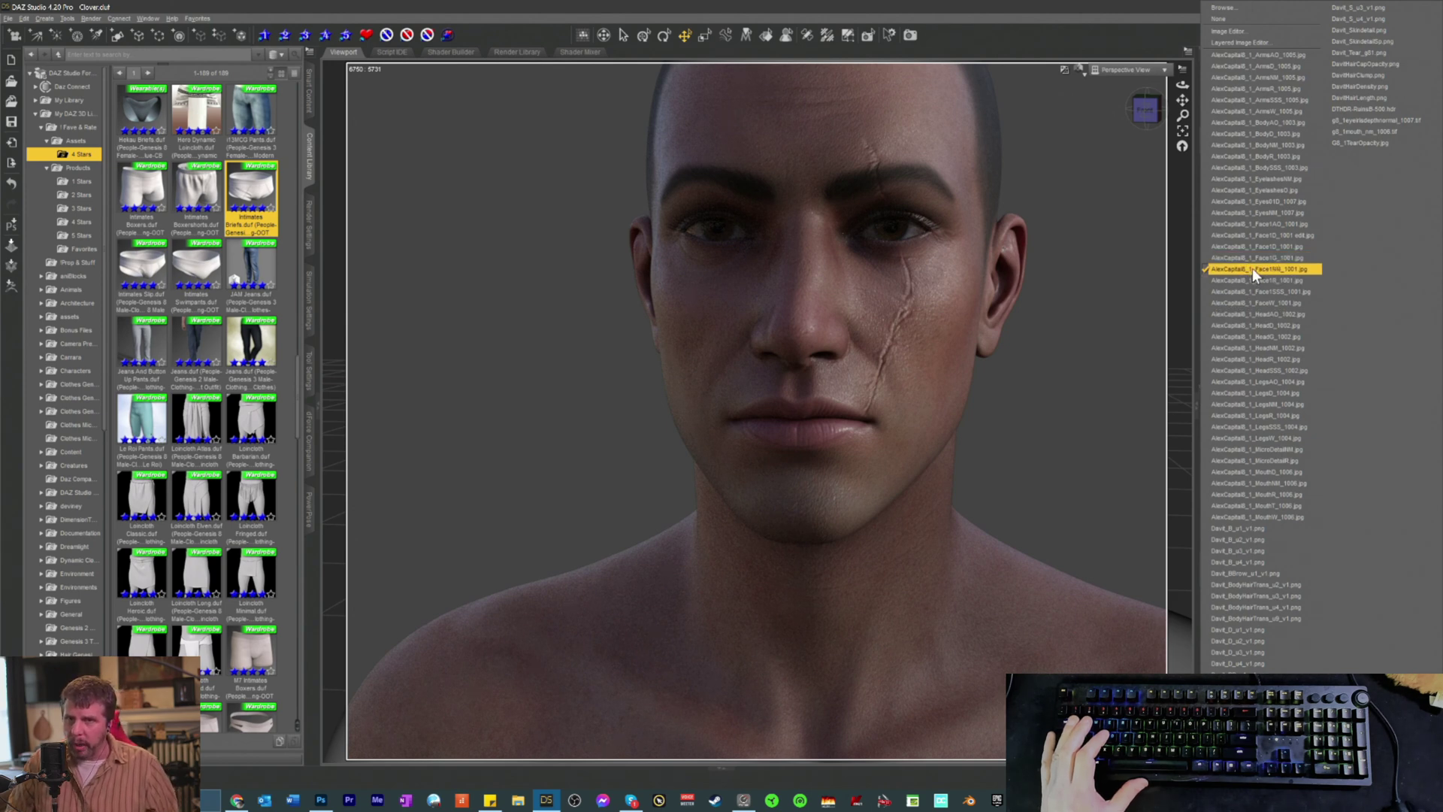
left_click(1230, 7)
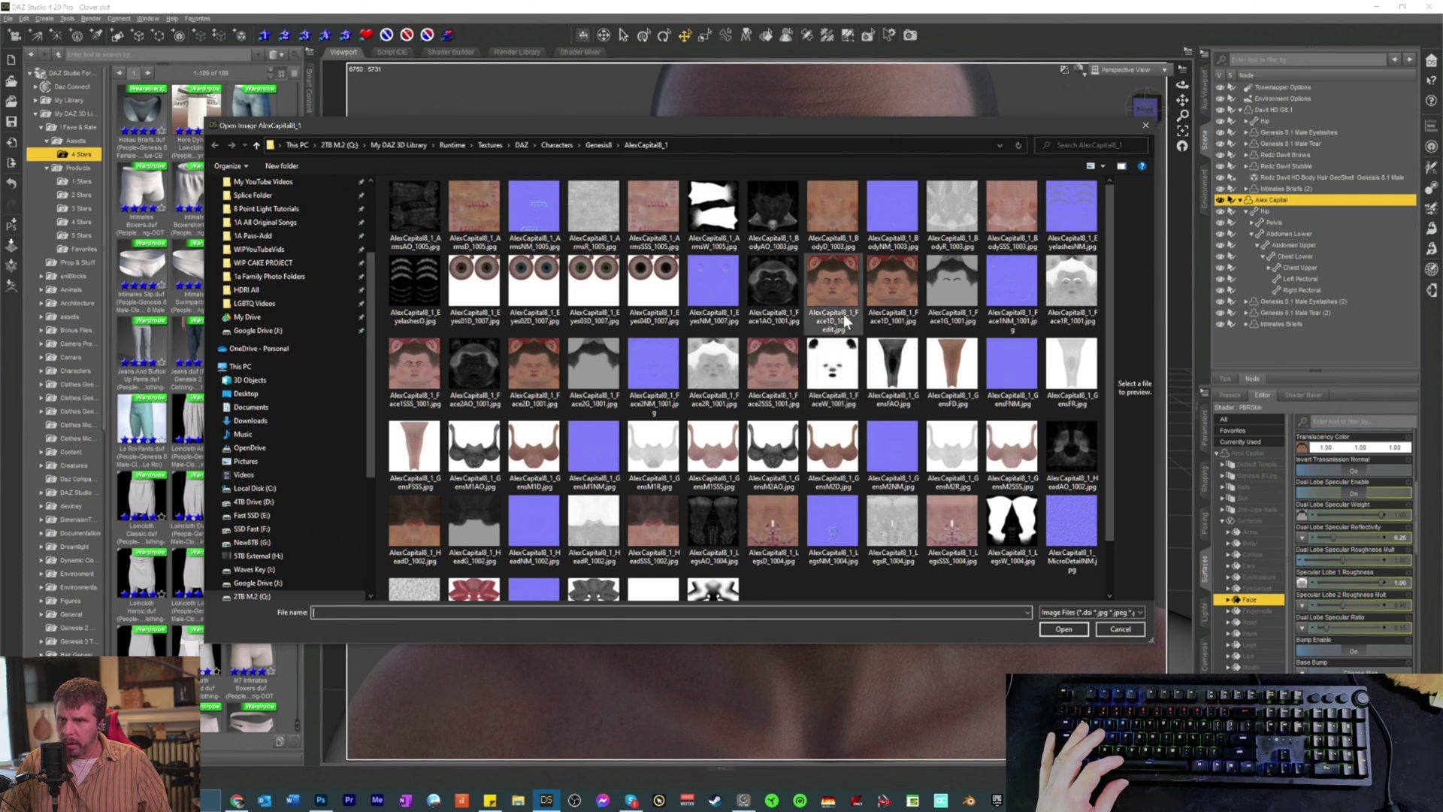
left_click(1006, 291)
right_click(1005, 286)
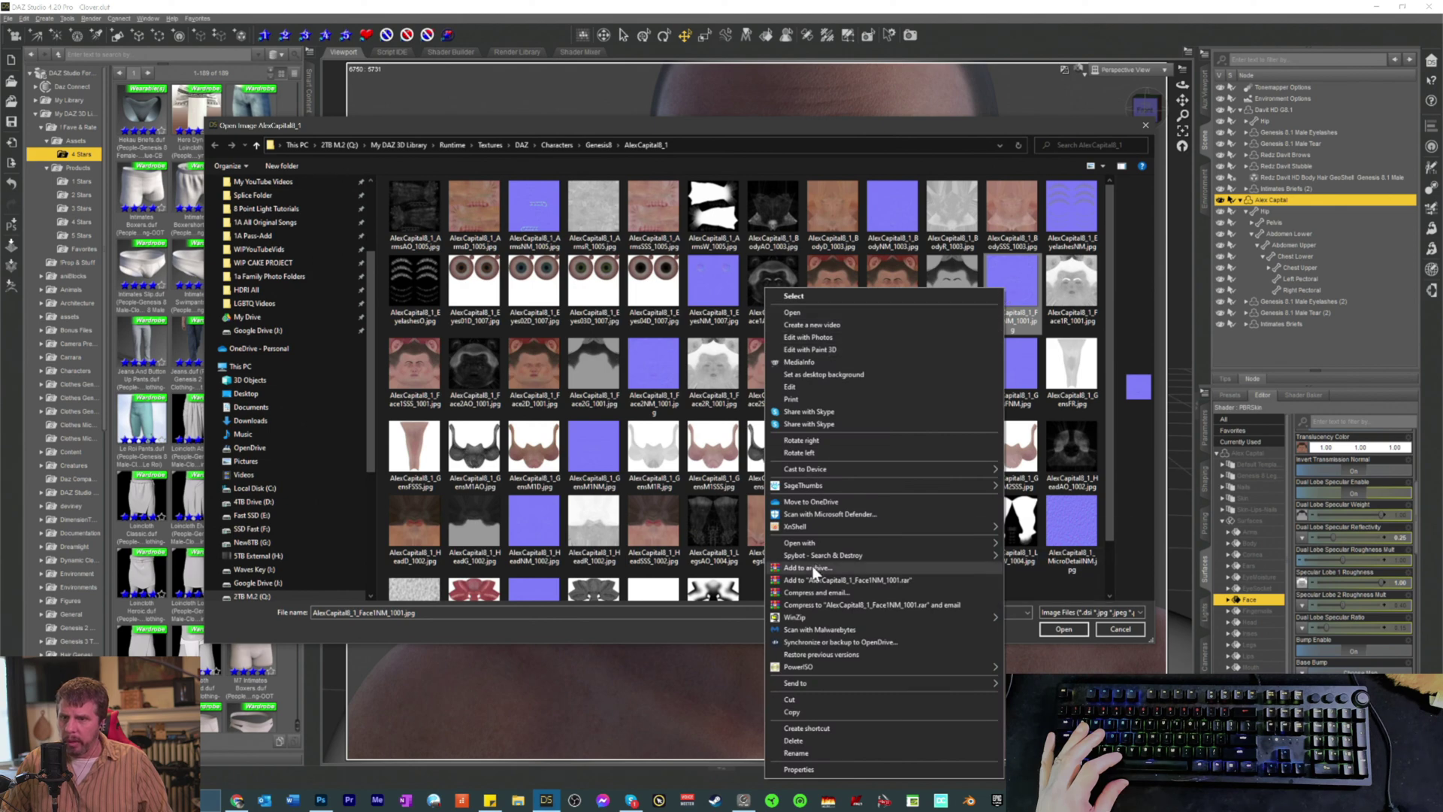
mouse_move(819, 555)
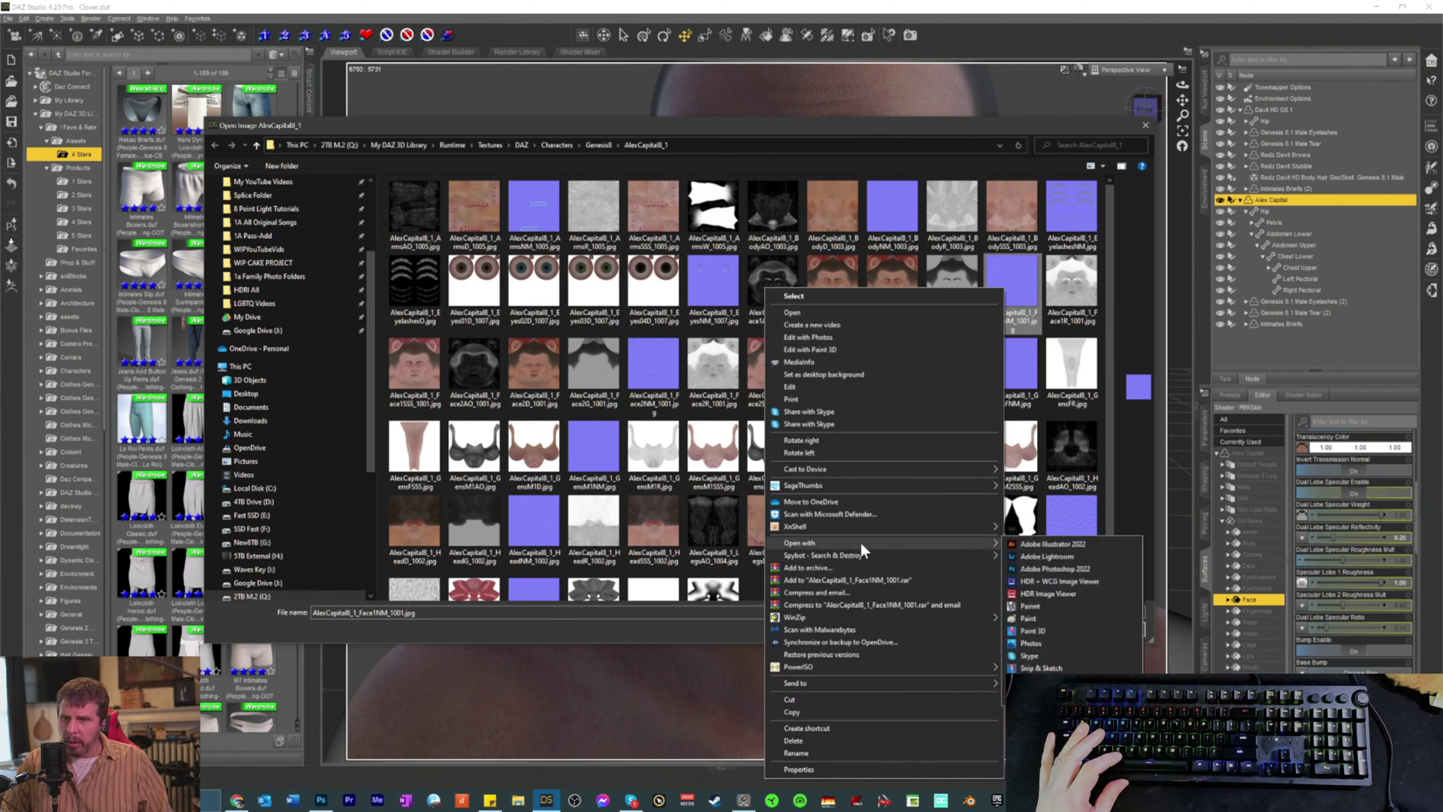
left_click(1036, 570)
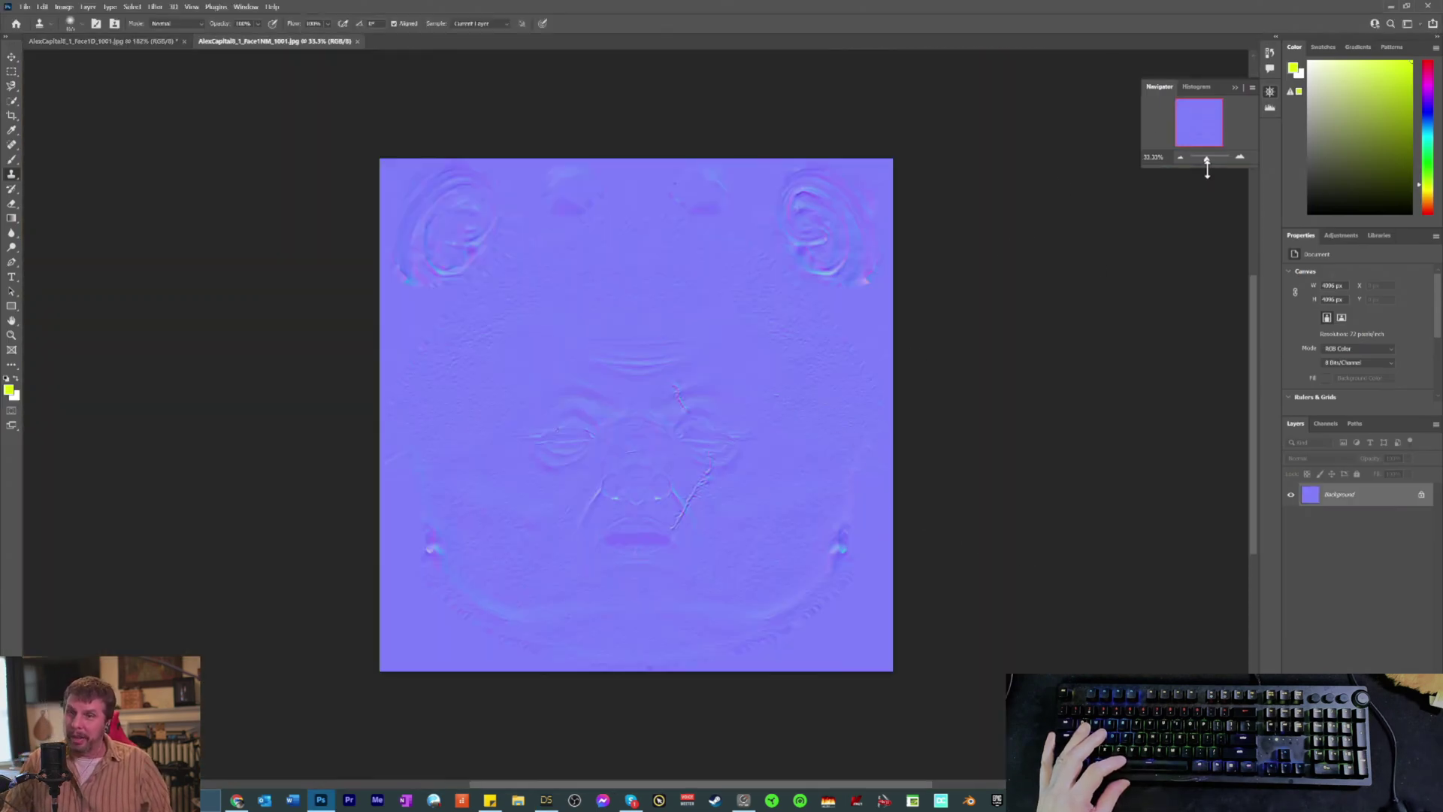
Step: Clone clean skin texture over the lower tip of the scar beside the upper lip in the normal map
left_click_drag(1206, 159, 1210, 160)
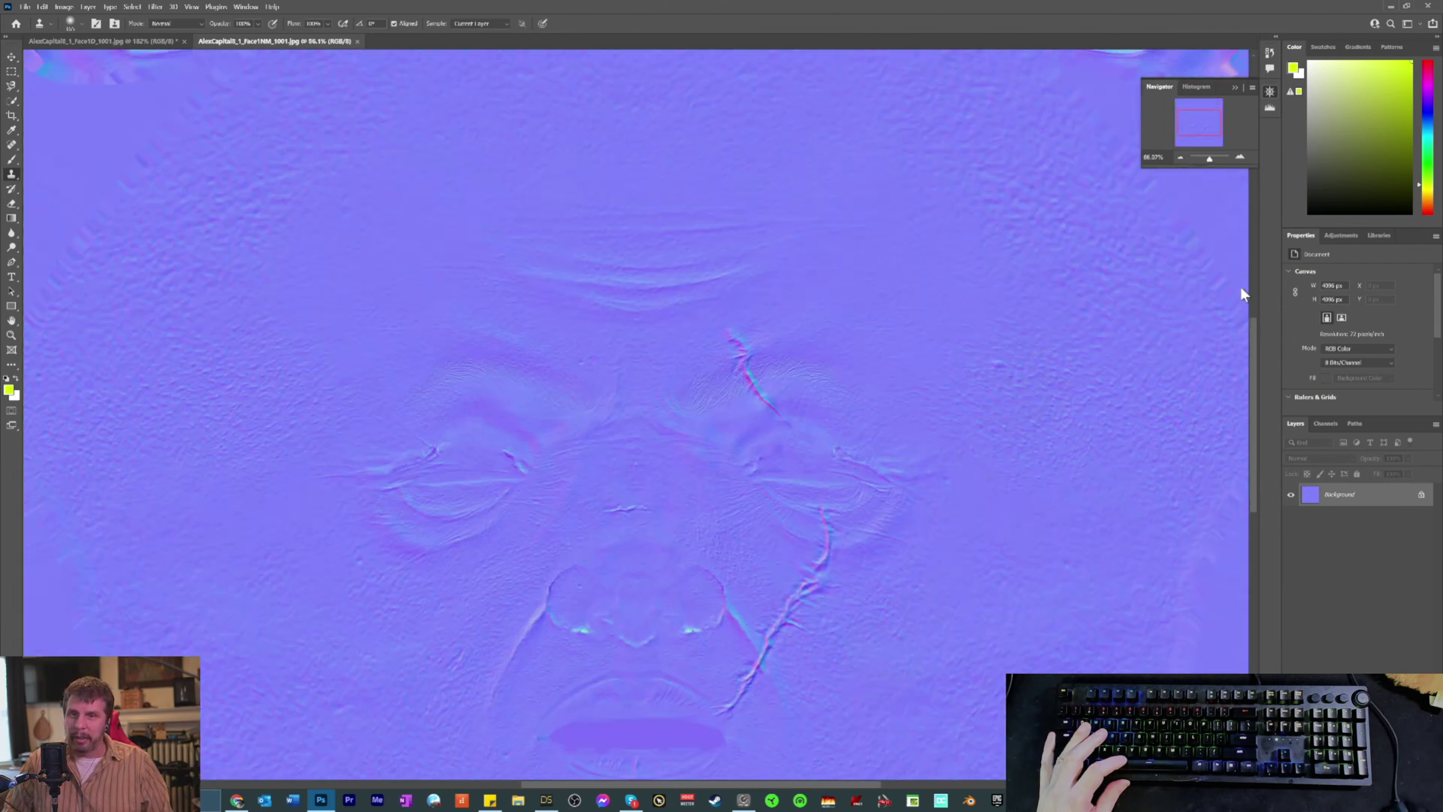
scroll(1252, 347, "down", 2)
left_click_drag(1254, 367, 1261, 427)
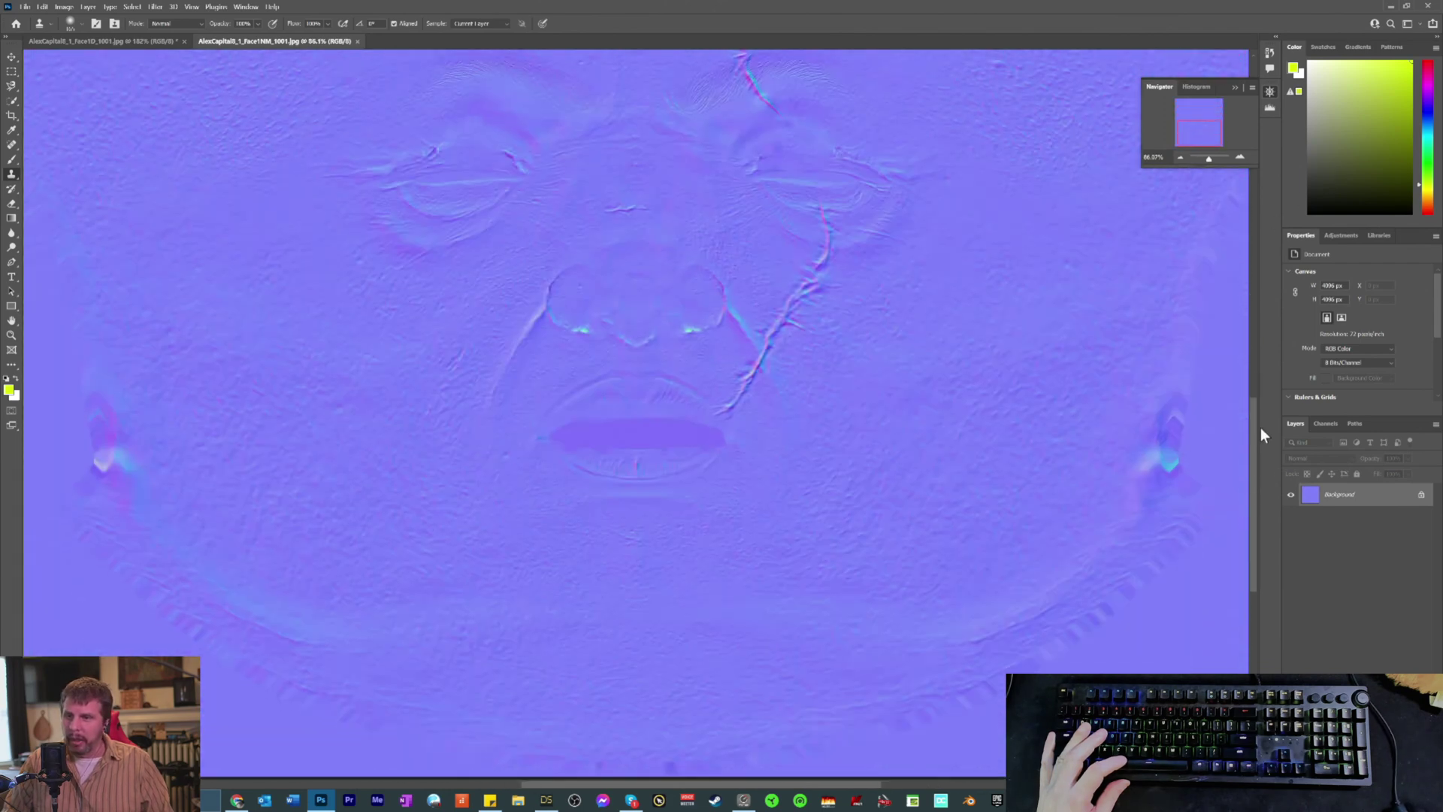
scroll(776, 434, "down", 1)
scroll(776, 435, "down", 1)
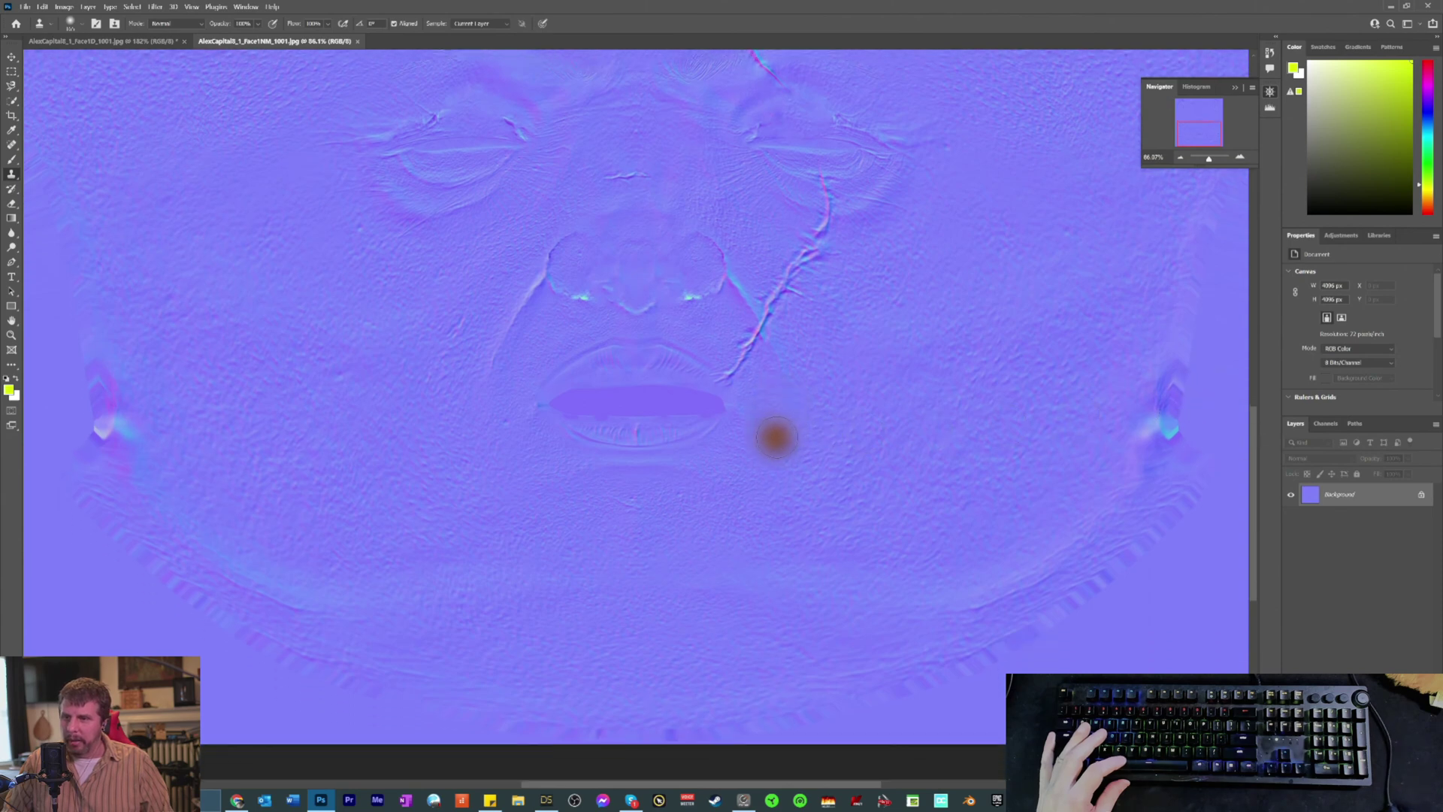
scroll(773, 438, "up", 1)
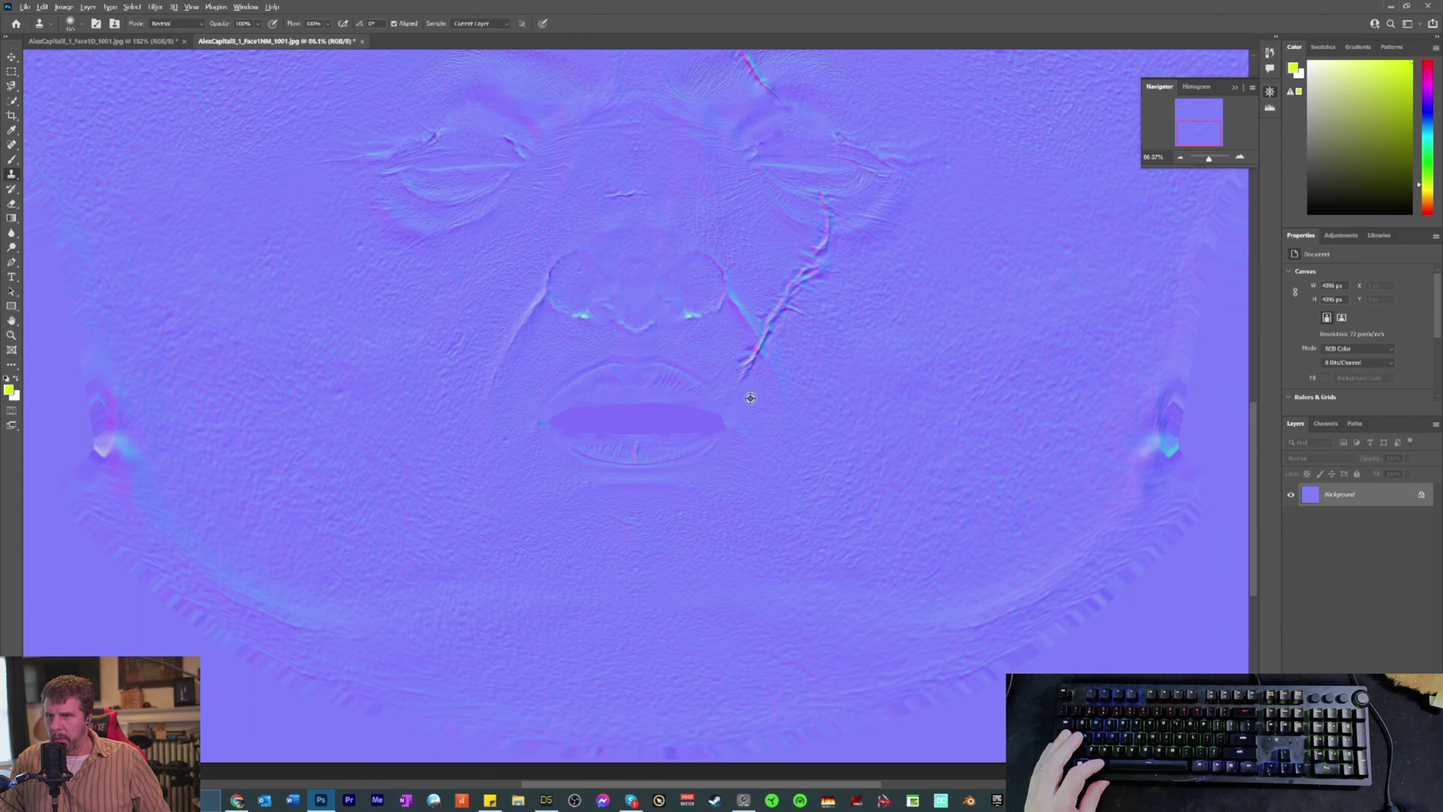
left_click_drag(1212, 159, 1215, 159)
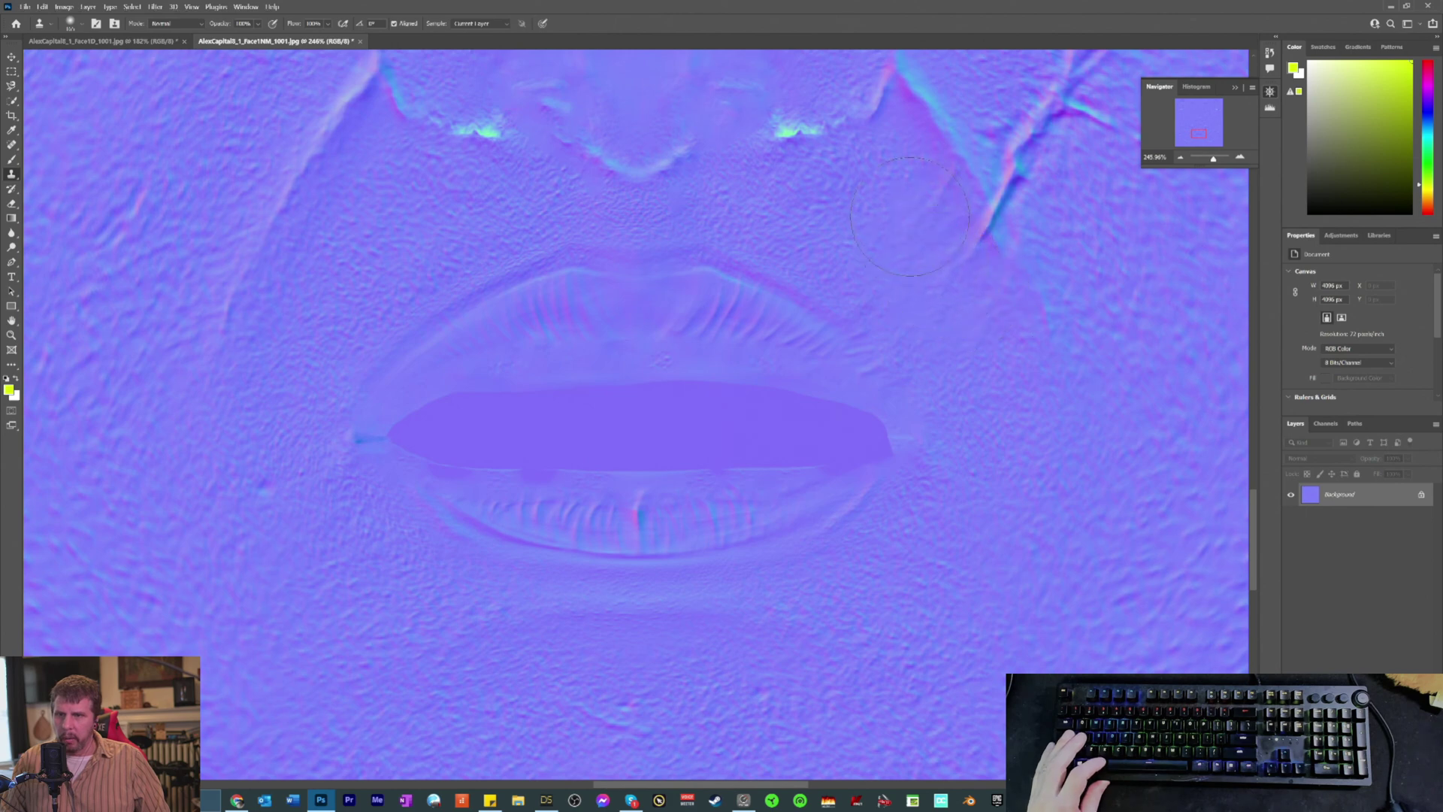
left_click(955, 247)
scroll(862, 254, "up", 3)
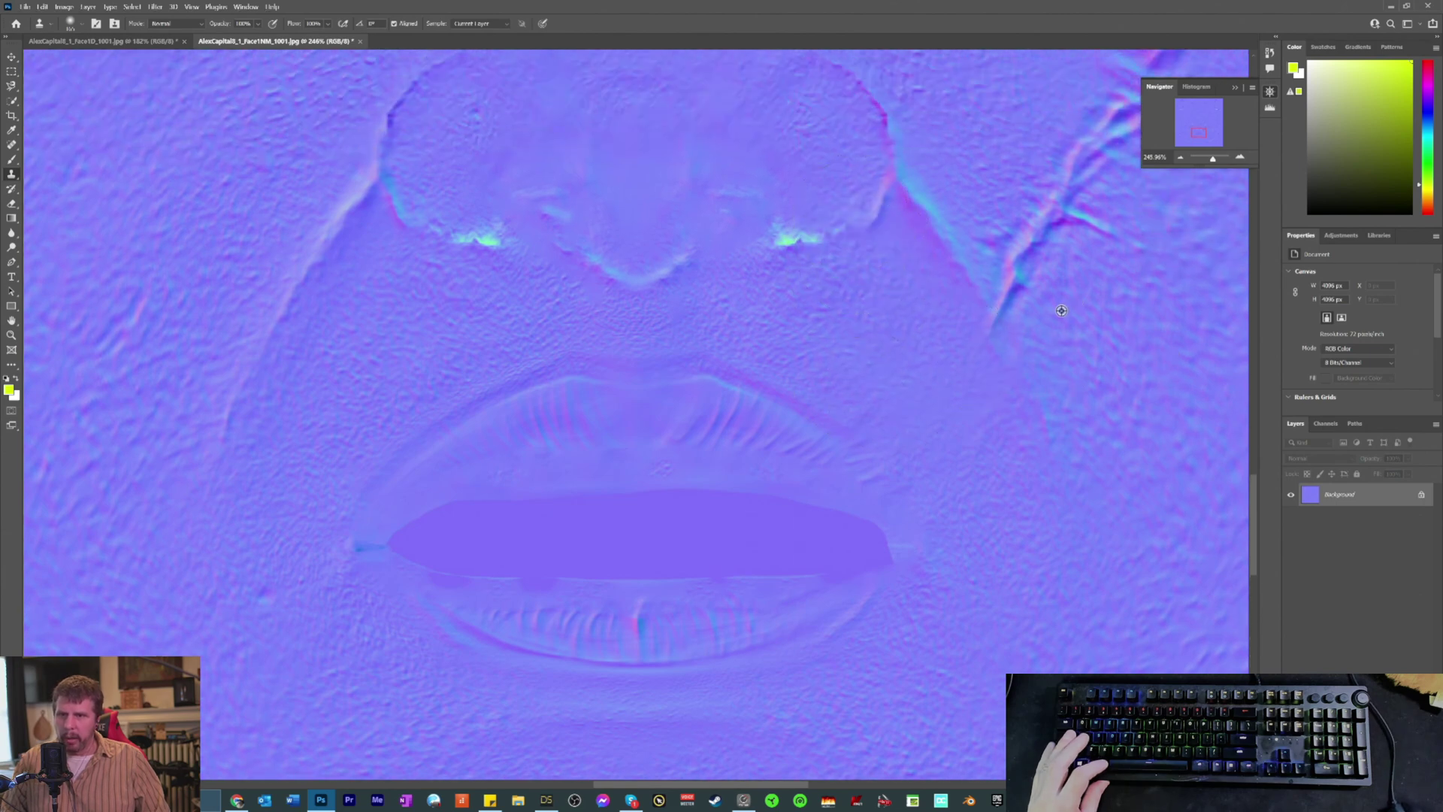
Step: Clone out the scar where it crosses the smile line and rebuild the fold running from the nostril toward the mouth corner
left_click(1043, 297)
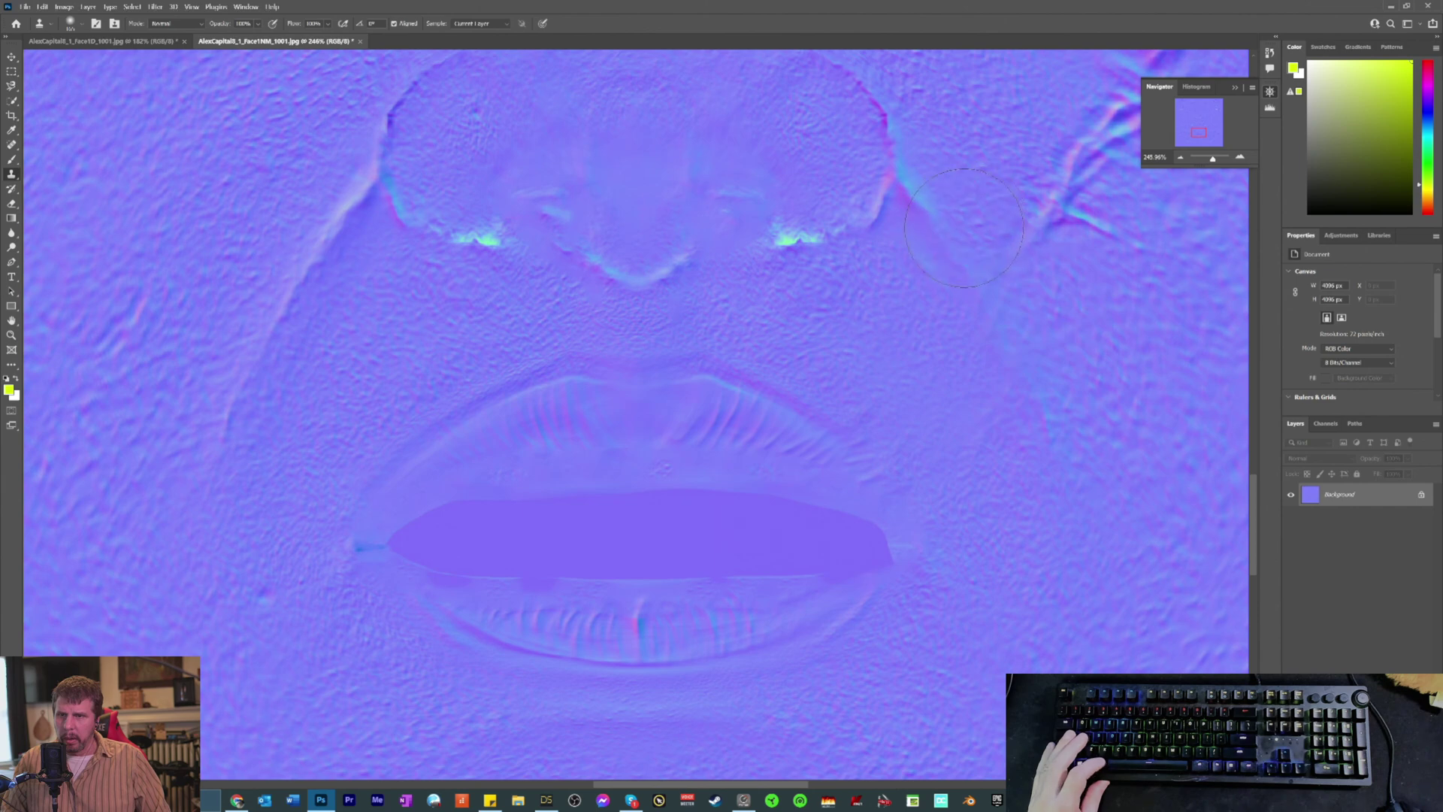
left_click(961, 267, "alt")
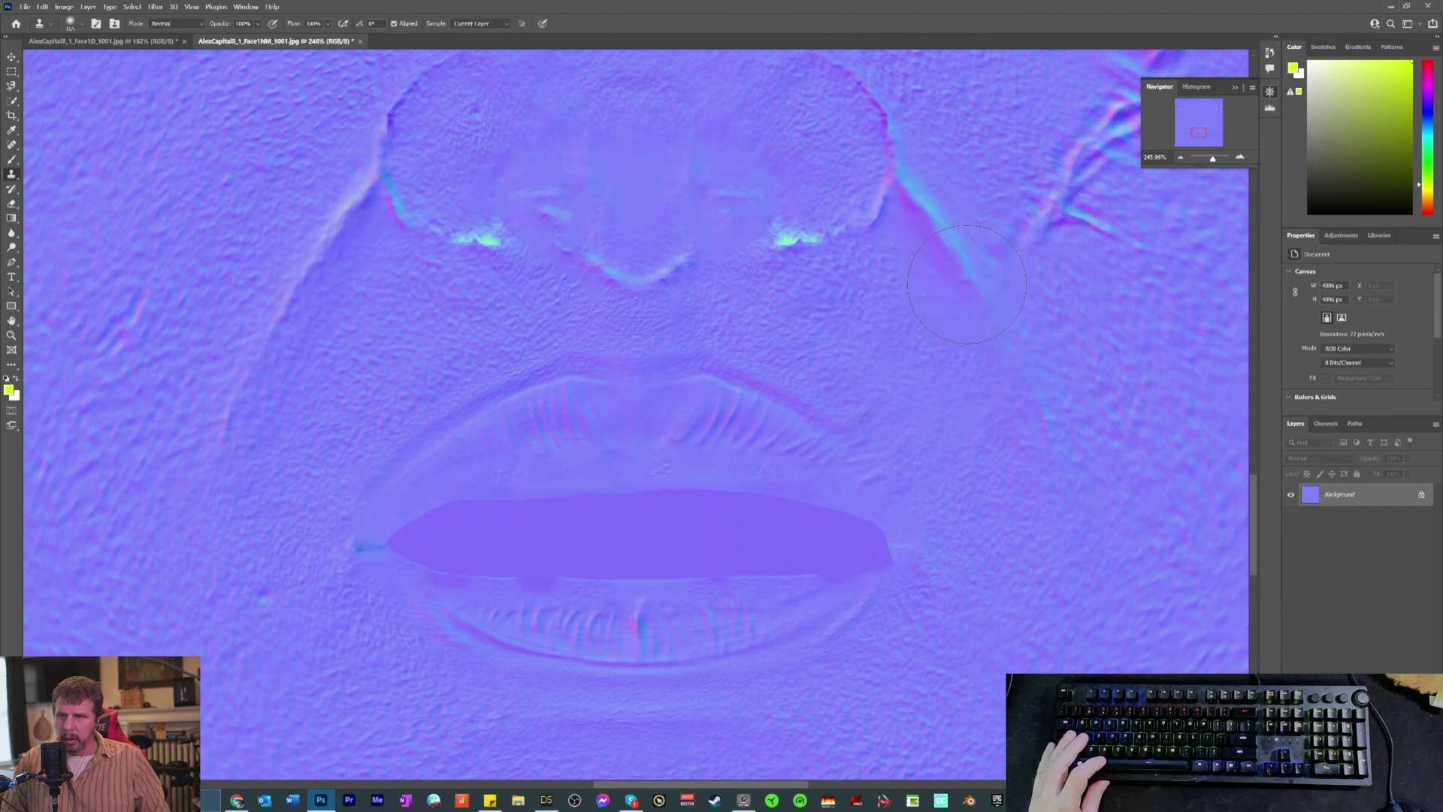
left_click(1022, 389, "alt")
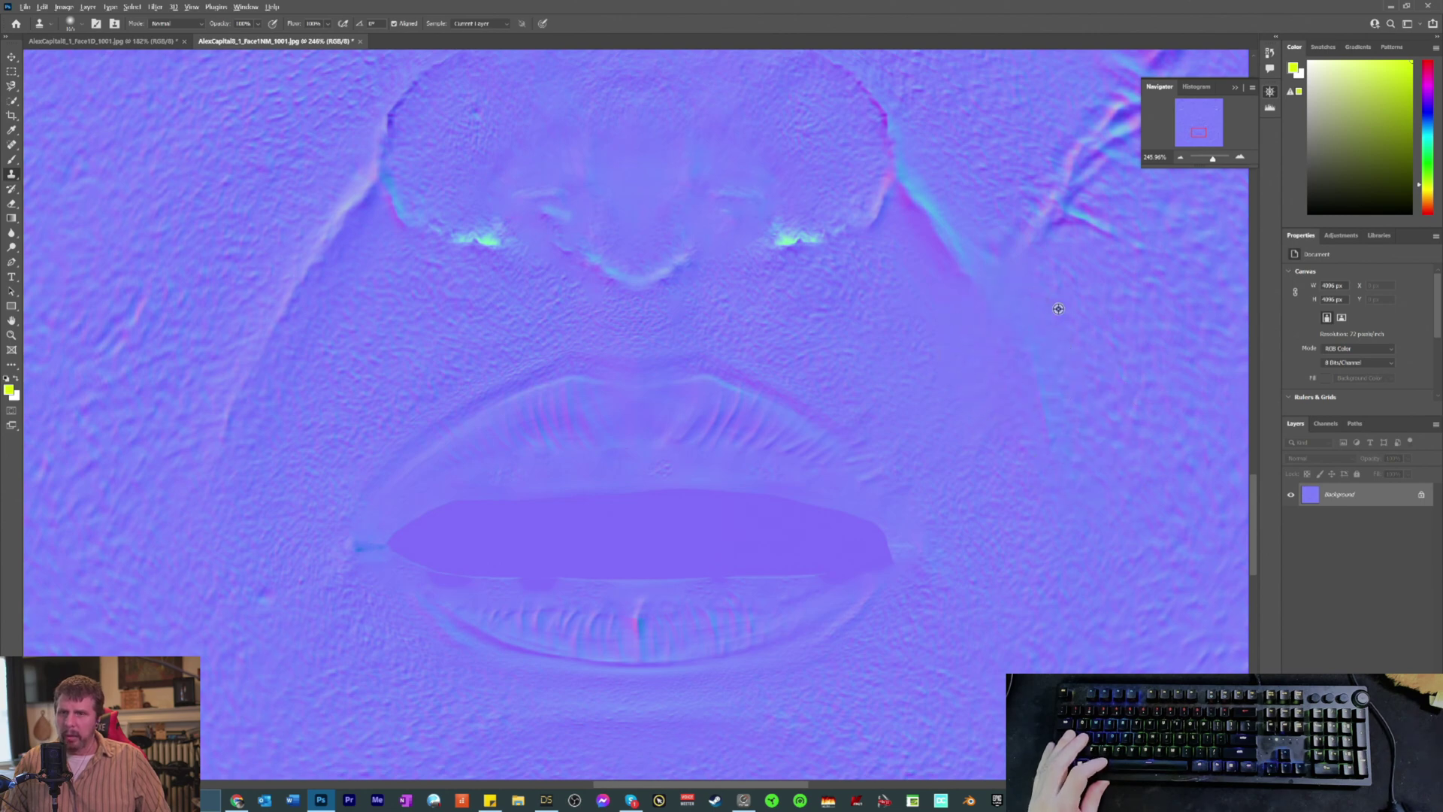
left_click(1083, 286, "alt")
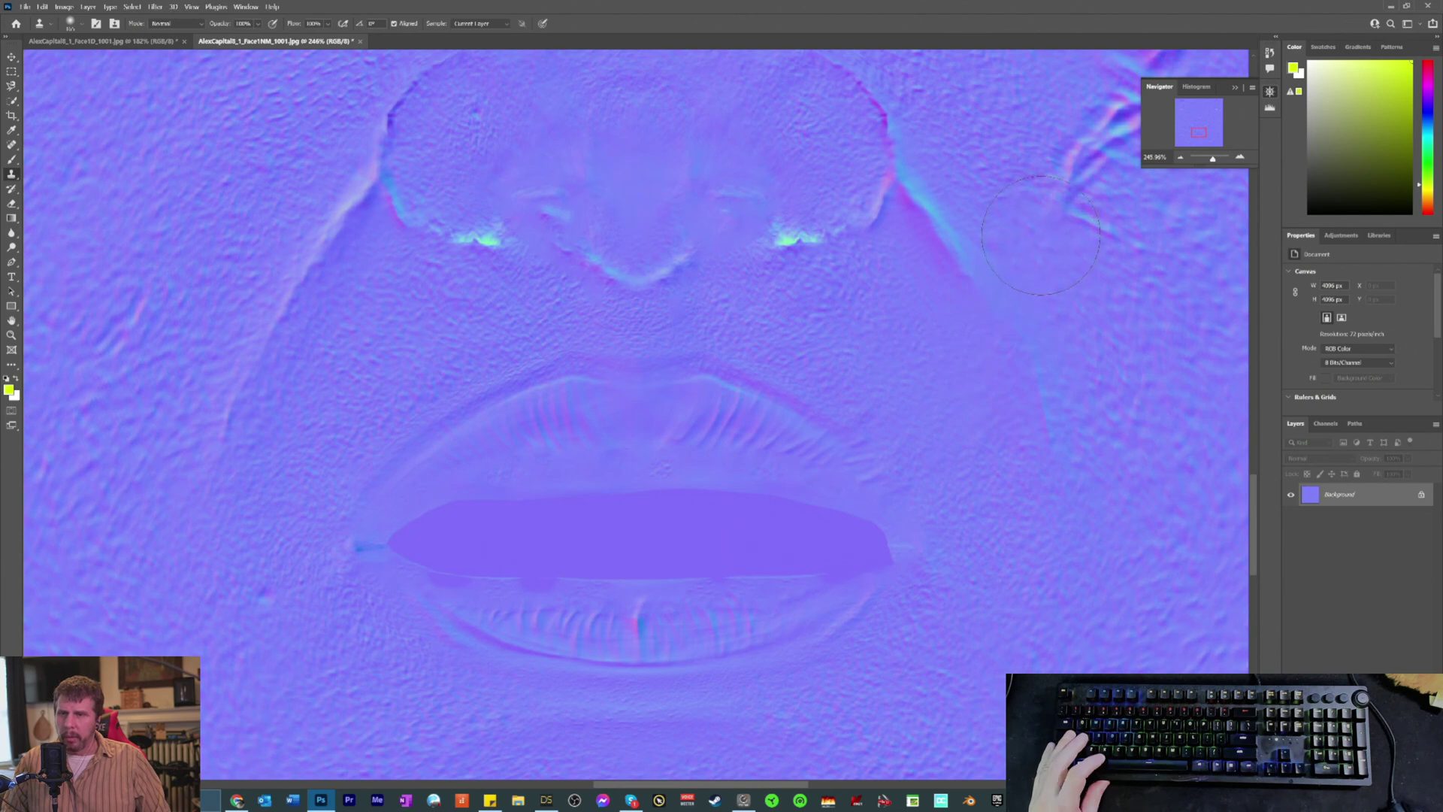
left_click(1057, 225)
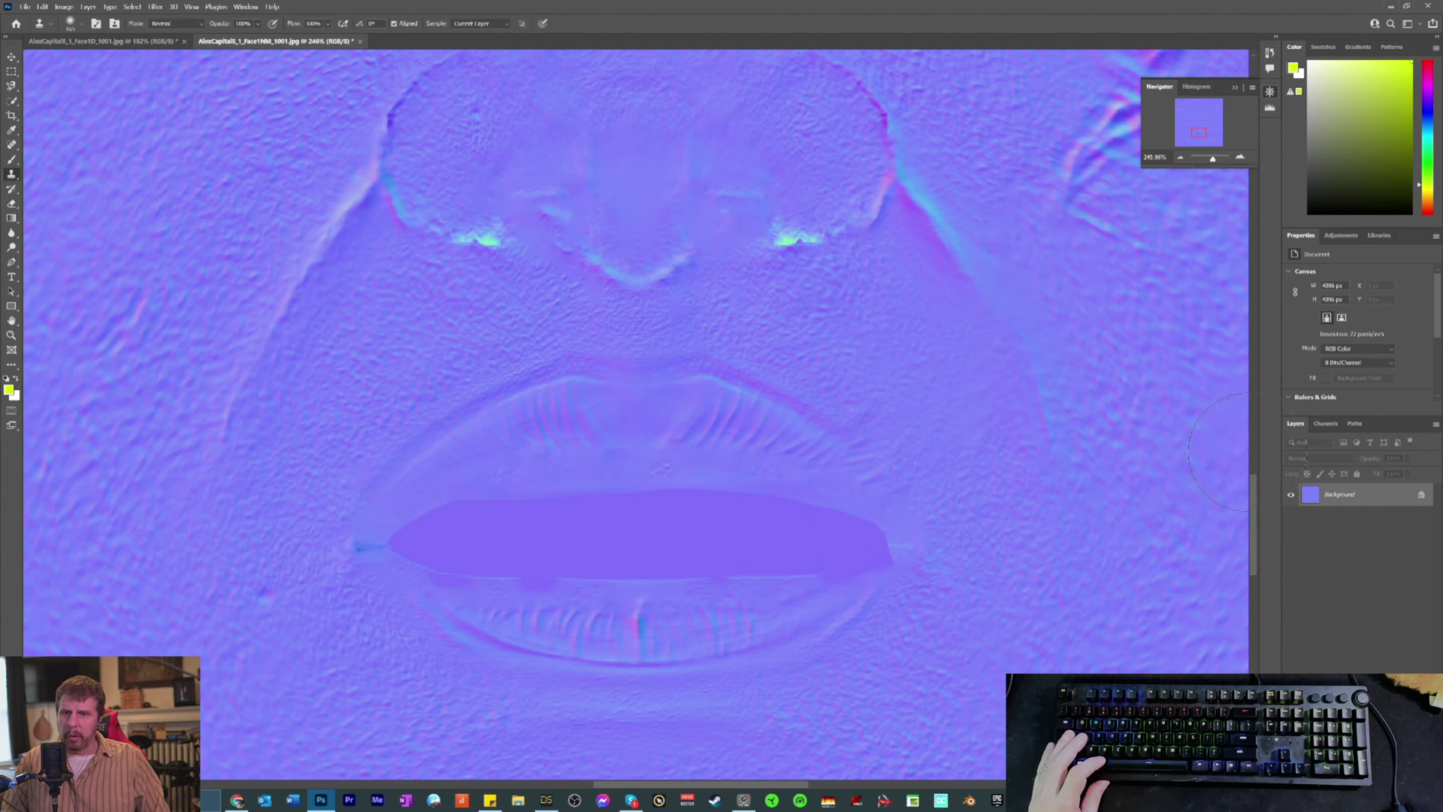
Step: Clone neighbouring skin texture over the branching part of the scar across the cheek
left_click_drag(1252, 481, 1254, 451)
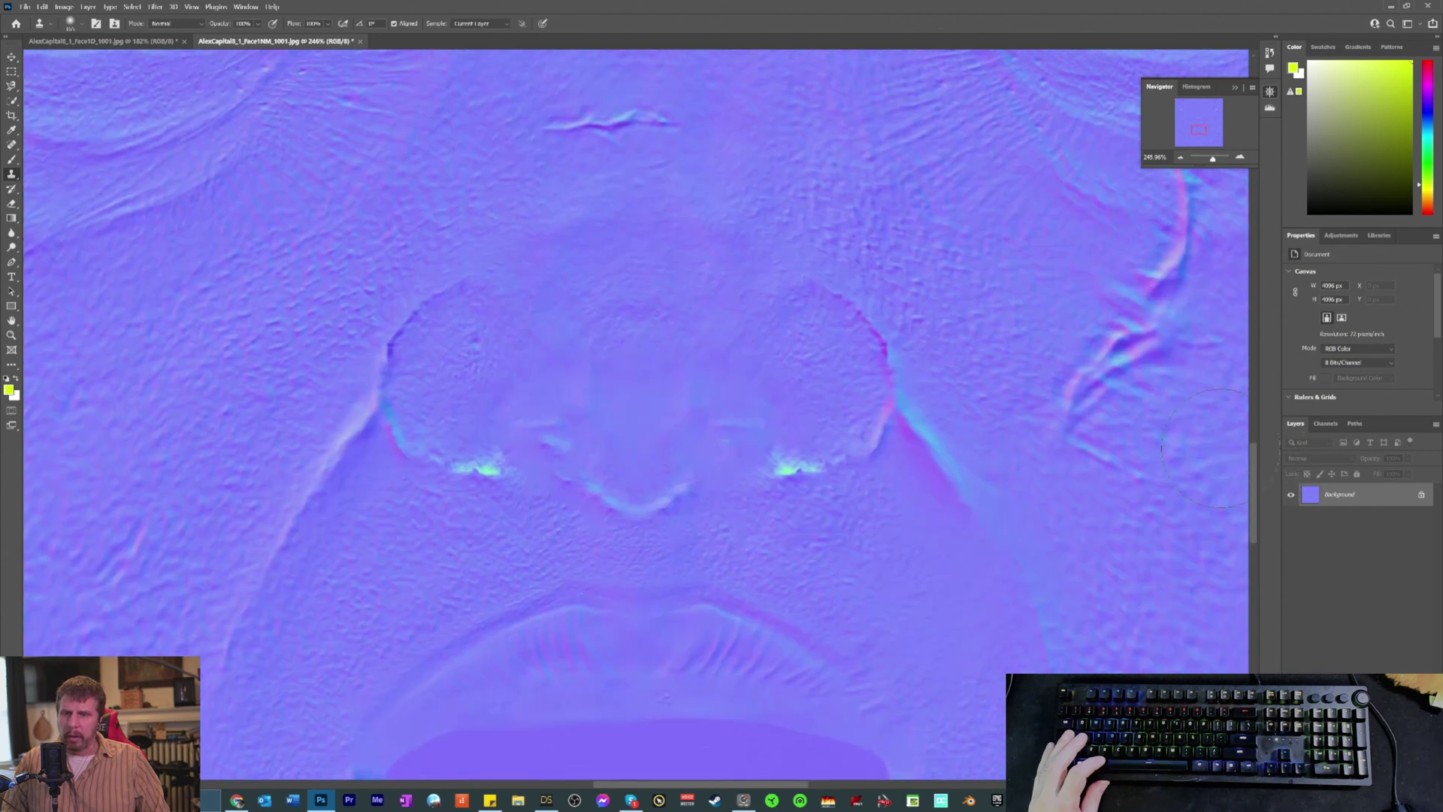
left_click(998, 346, "alt")
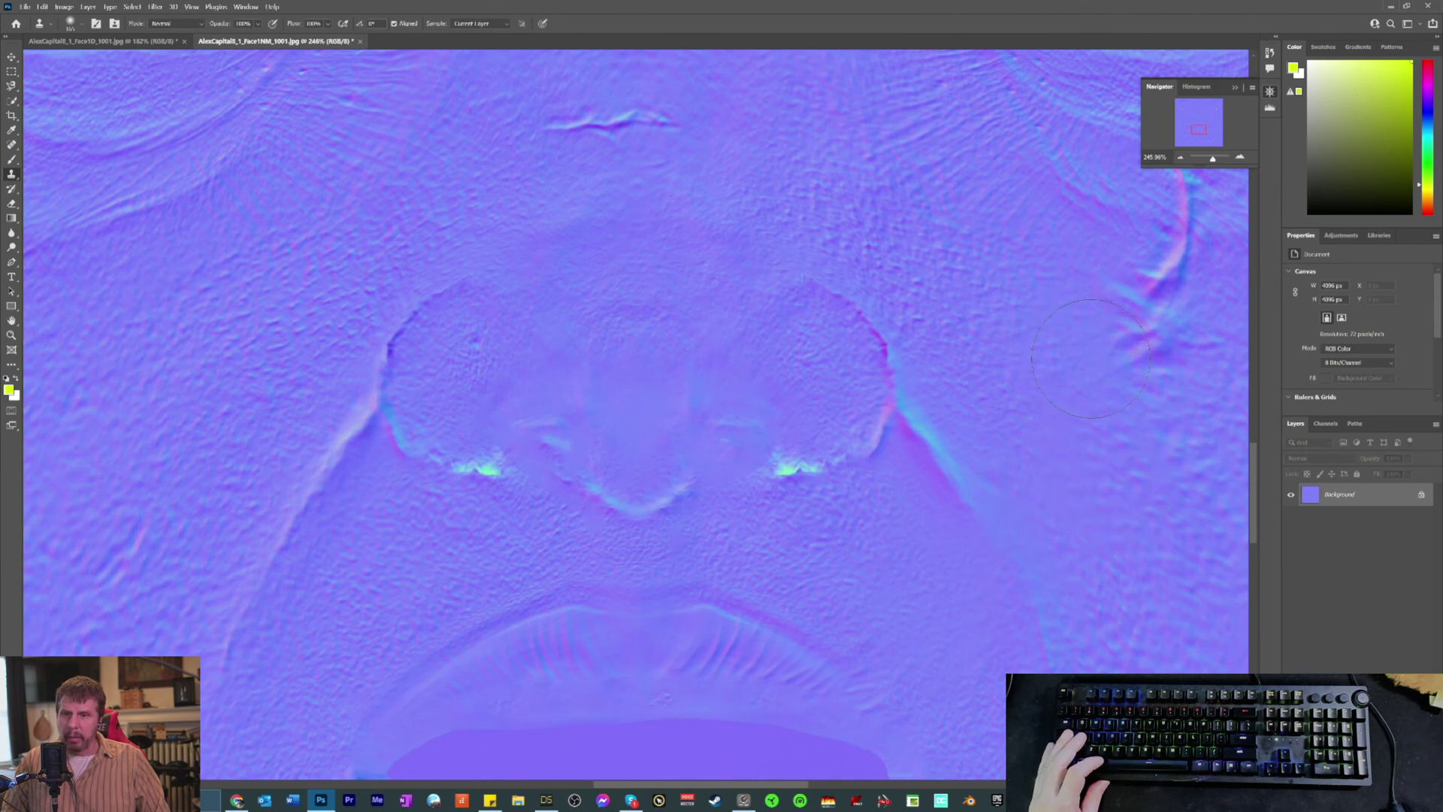
left_click(1121, 354)
left_click(1147, 360)
left_click(1144, 342)
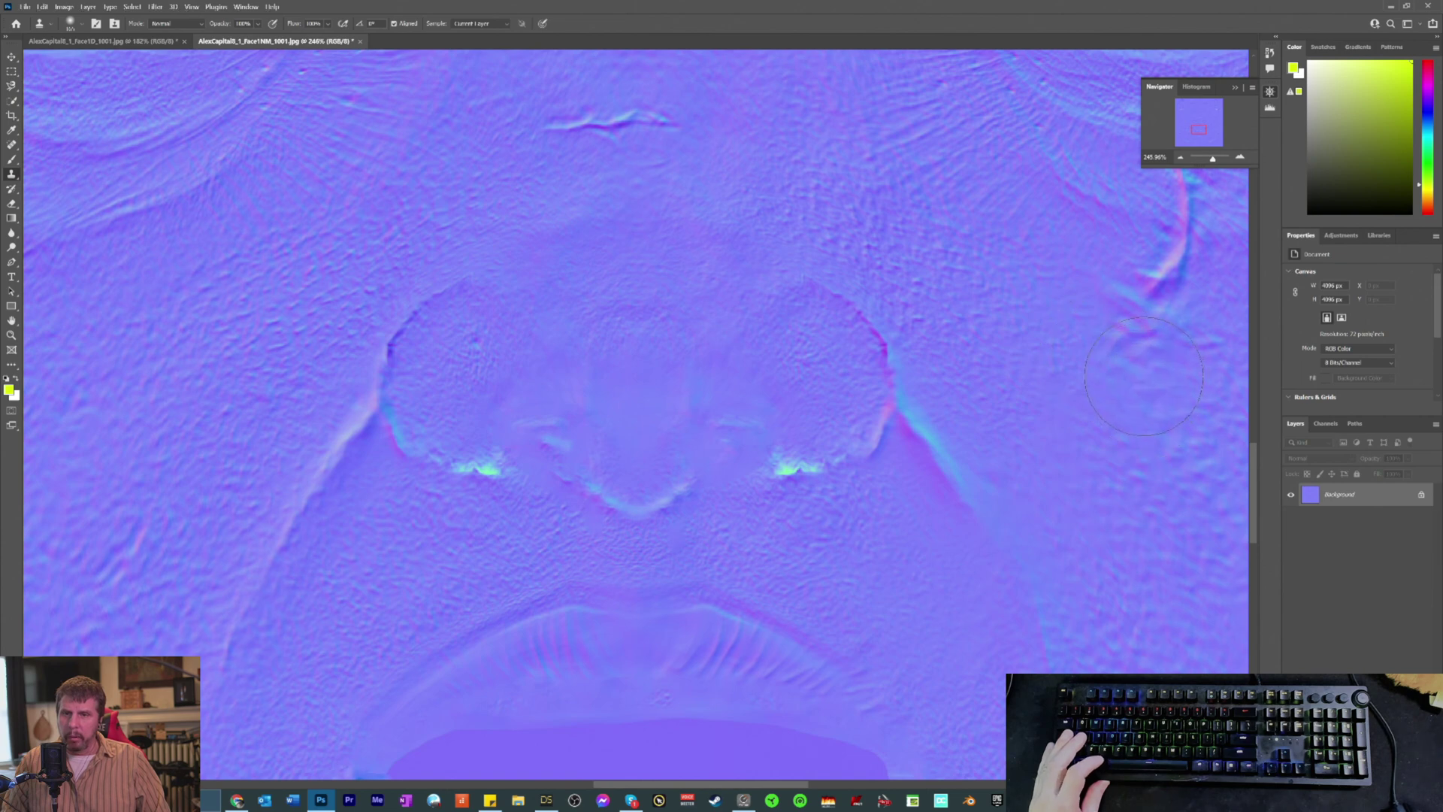
left_click(1139, 367)
left_click(1086, 291, "alt")
left_click(1137, 314)
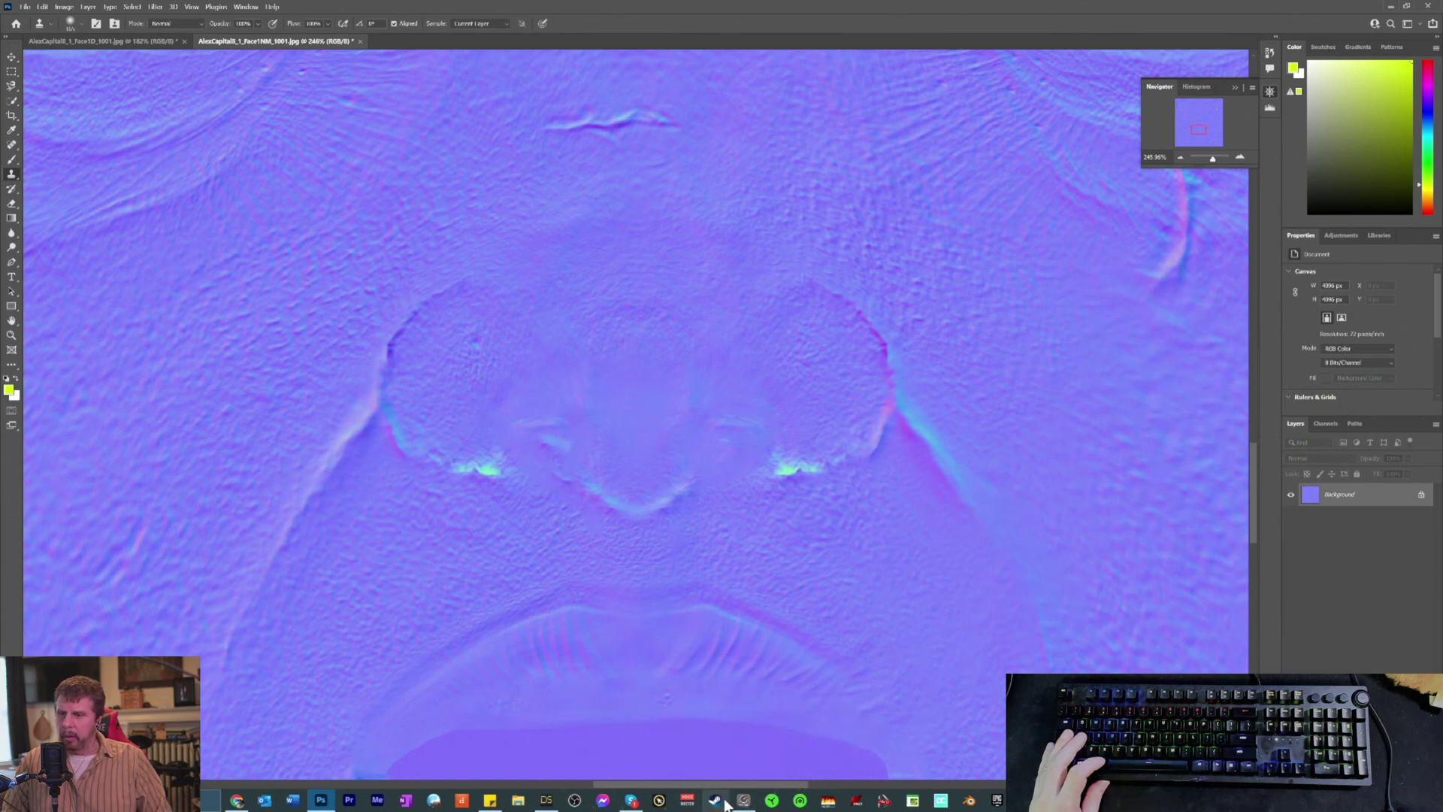
Step: Clone out the lower end of the remaining cheek scar just below the under-eye creases
left_click_drag(721, 784, 722, 786)
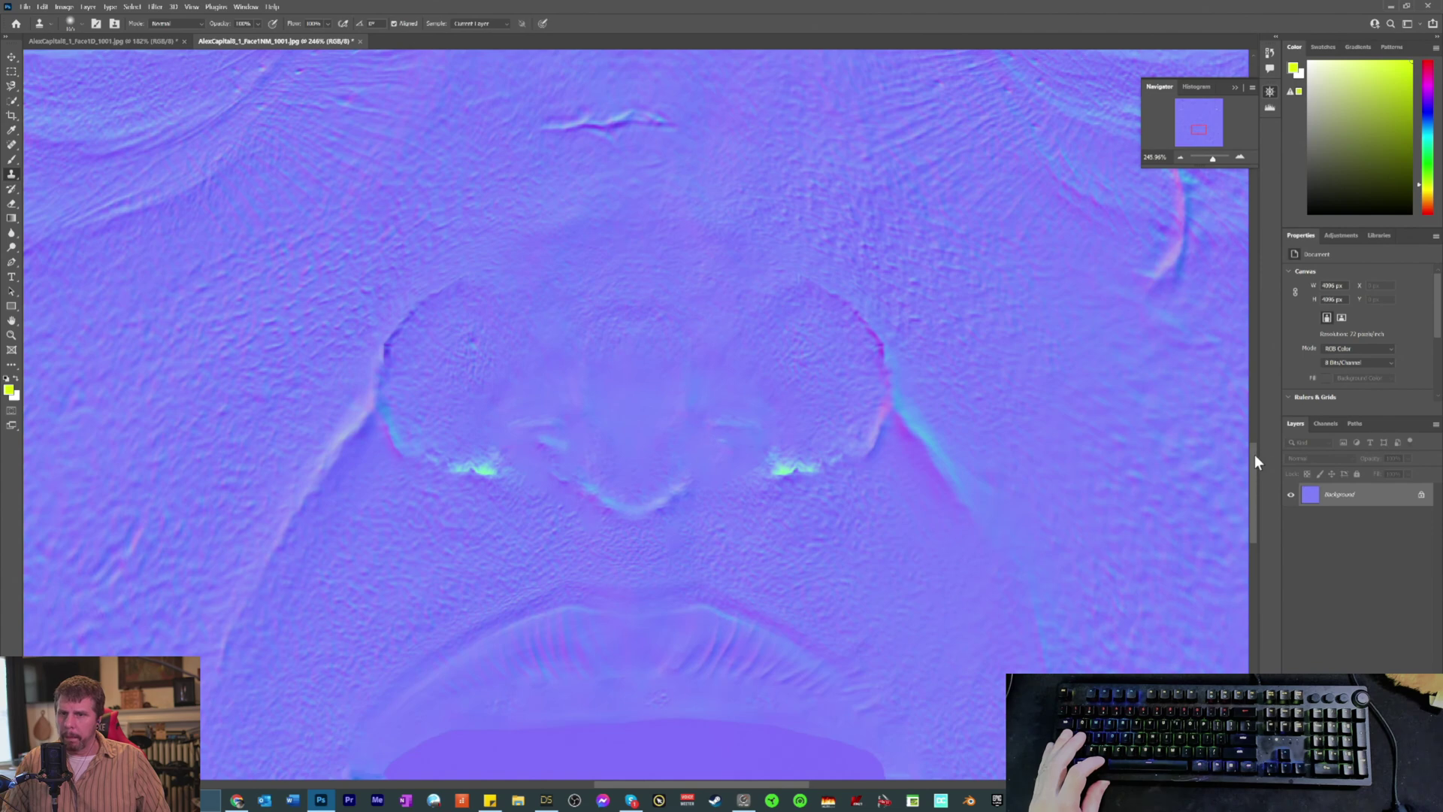
left_click_drag(1256, 454, 1252, 421)
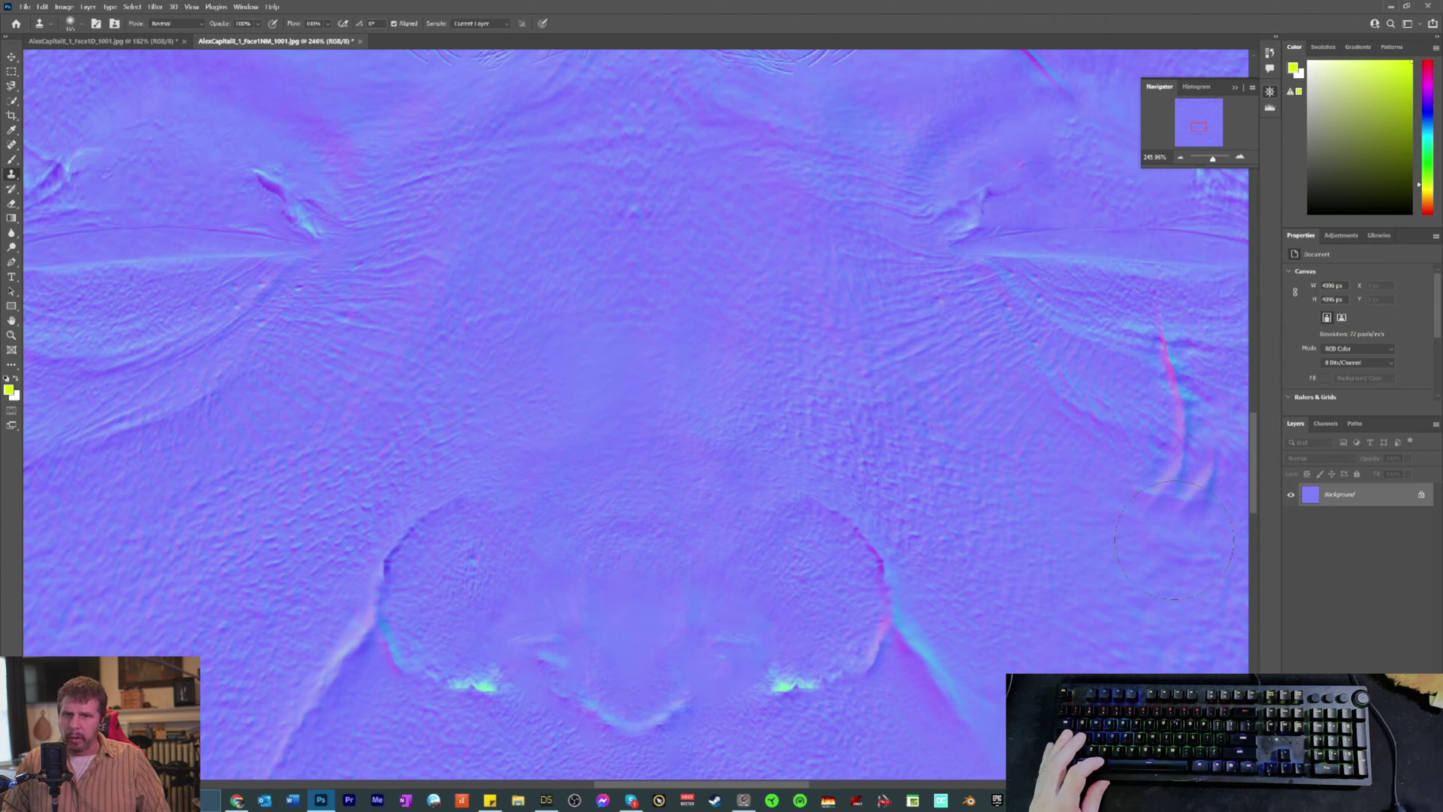
left_click(1188, 488)
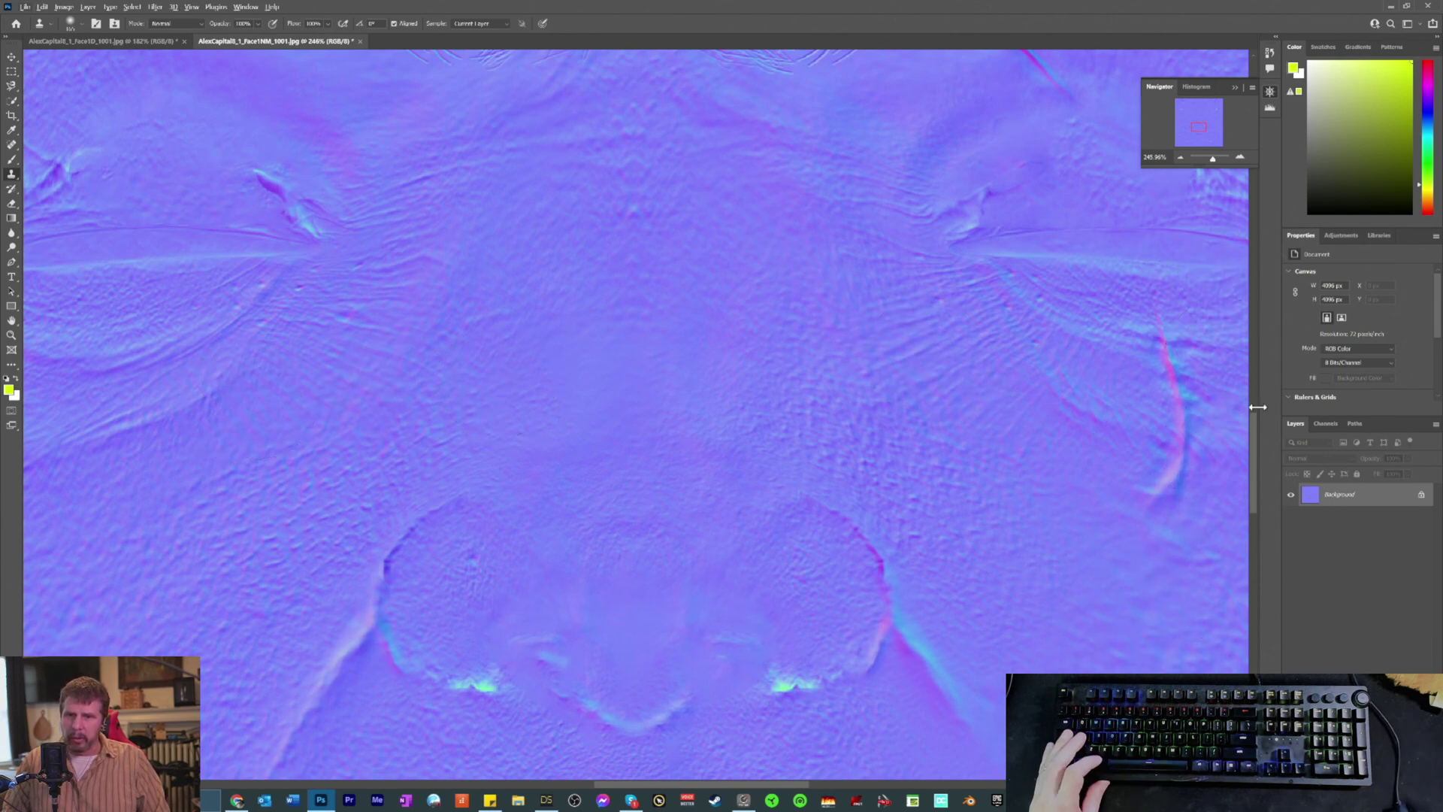
left_click_drag(722, 786, 780, 793)
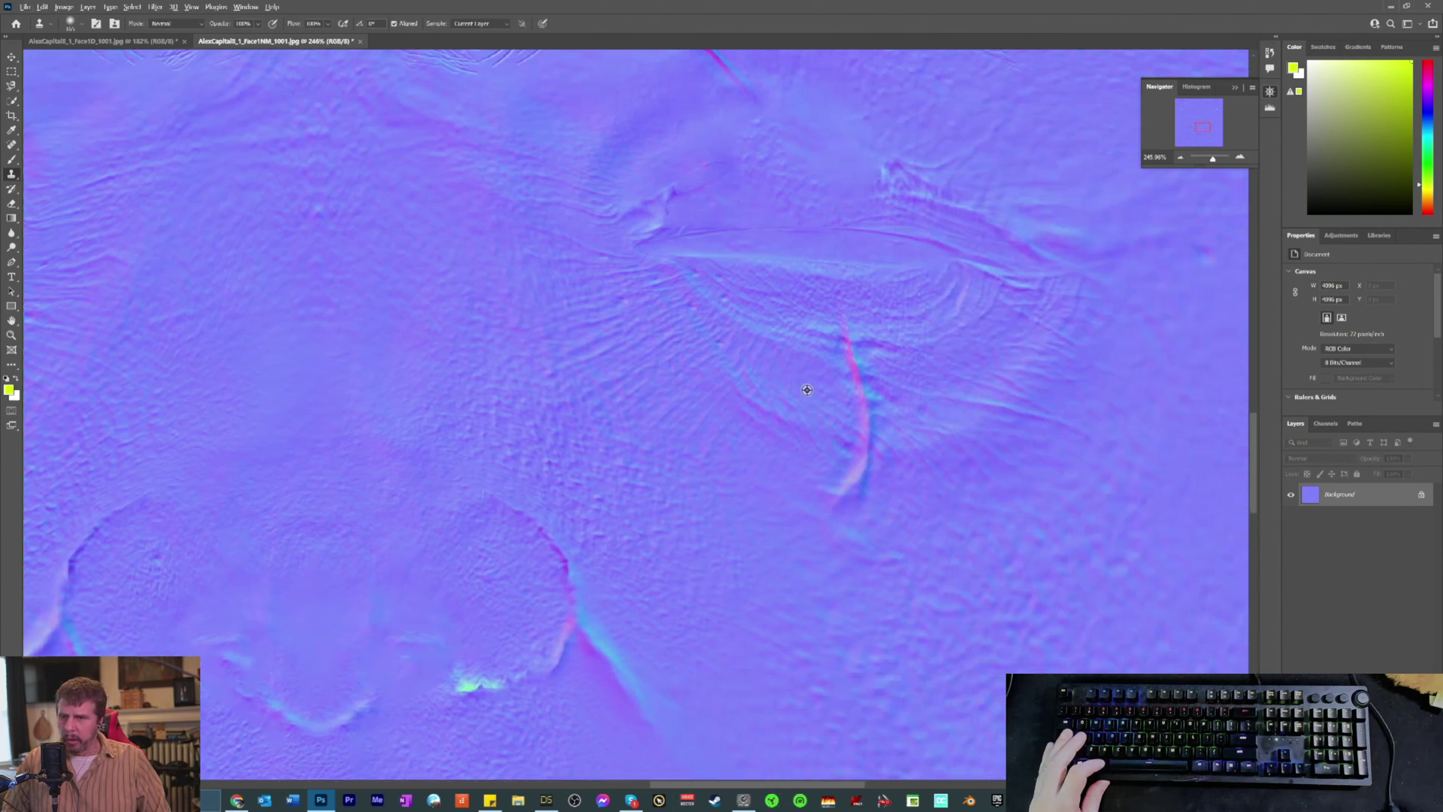
left_click(795, 429)
left_click(812, 444)
left_click(837, 474)
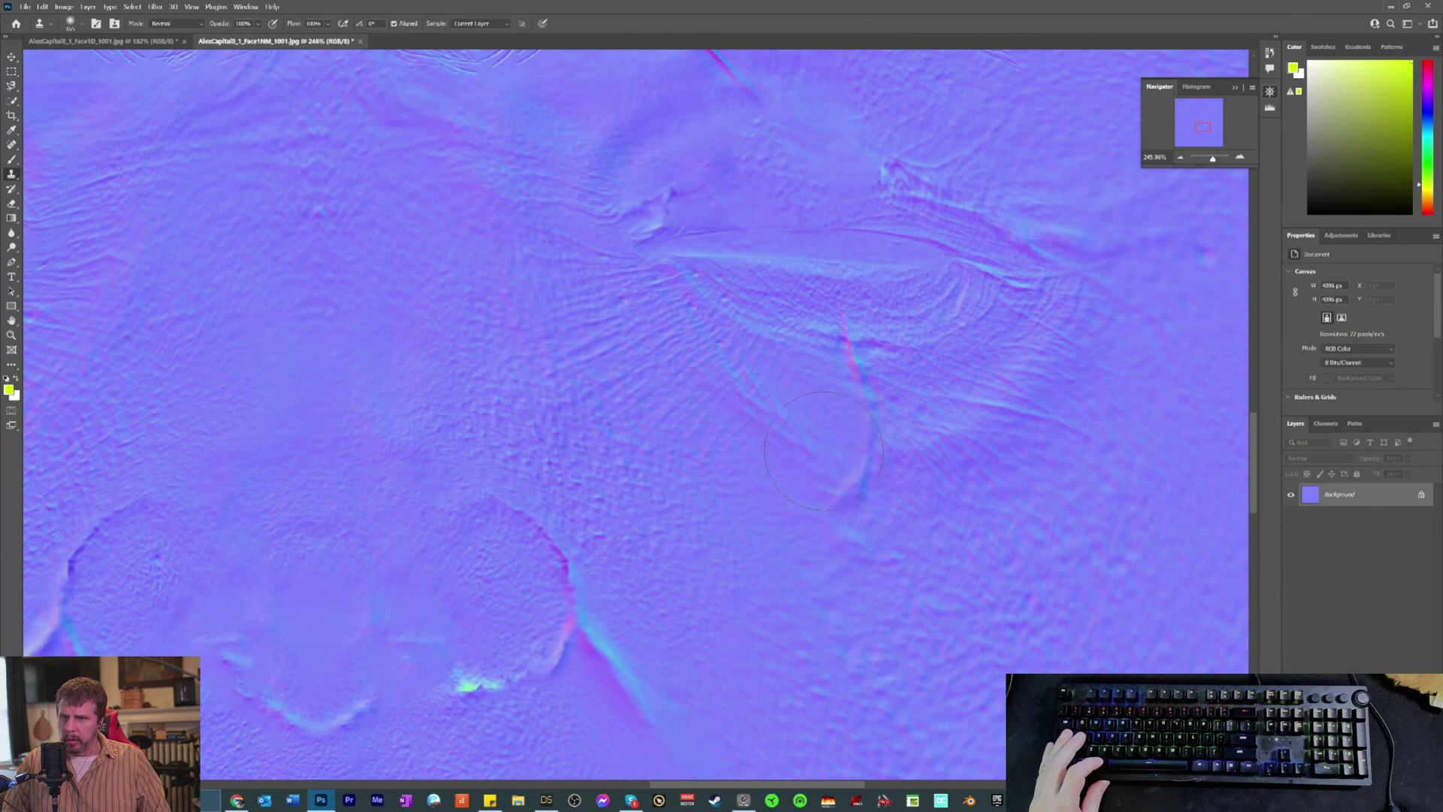
left_click(841, 506)
mouse_move(840, 542)
left_mouse_down()
mouse_move(837, 591)
mouse_move(843, 565)
mouse_move(880, 586)
left_mouse_up()
Step: Clone out the rest of the scar below the eye, blending it into the surrounding lower eyelid creases
left_click(905, 460, "alt")
left_click(947, 451, "alt")
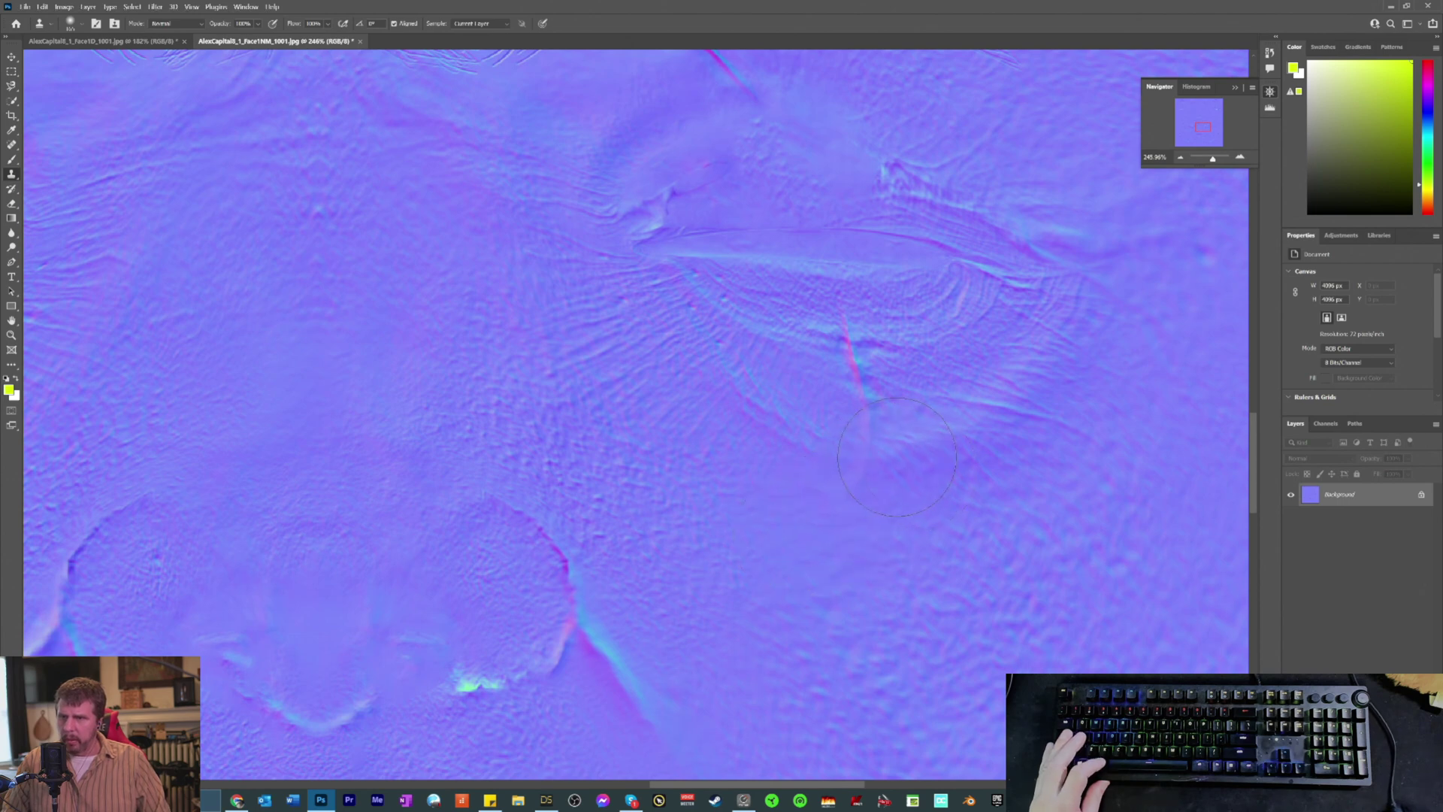
left_click_drag(897, 457, 891, 457)
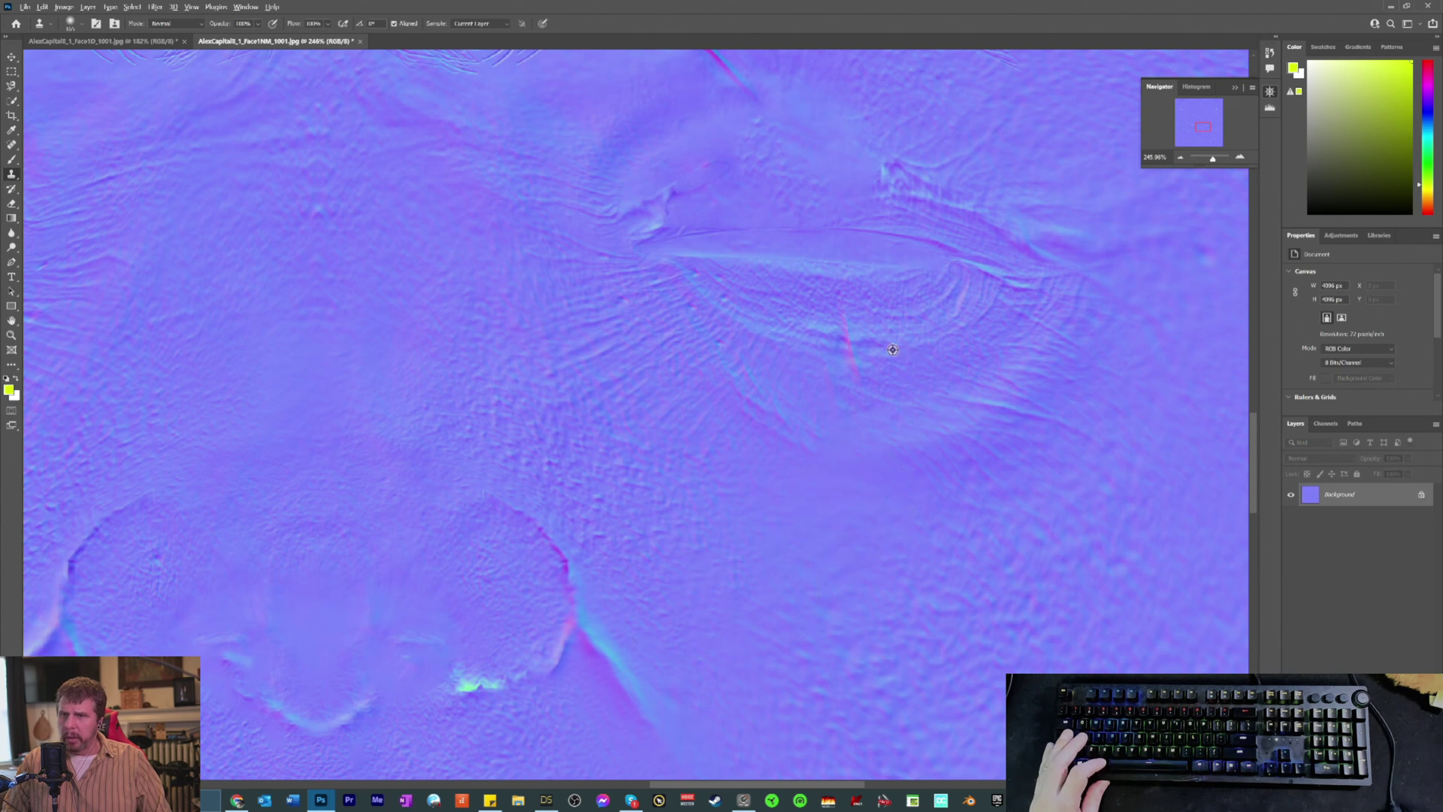
left_click(920, 343, "alt")
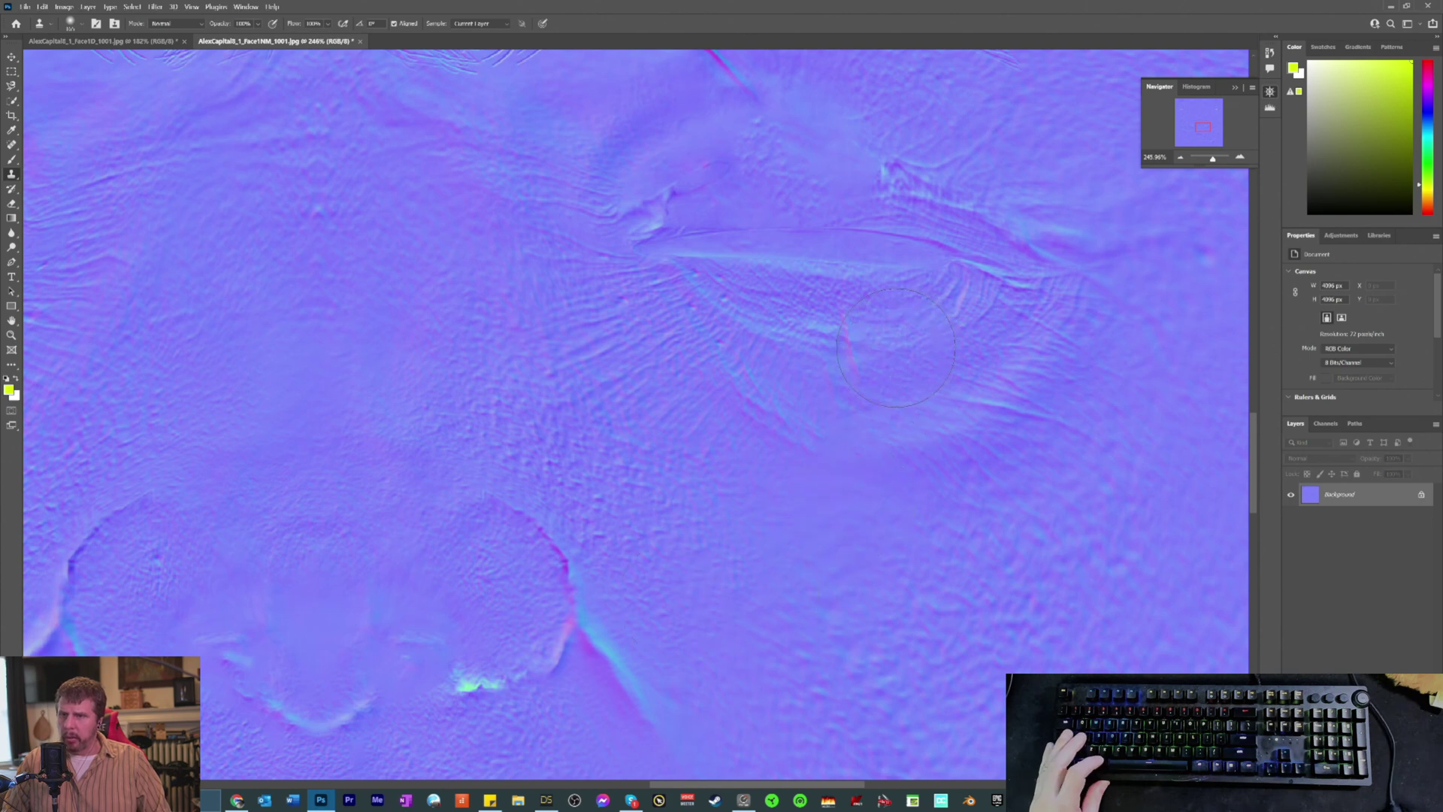
left_click(804, 344, "alt")
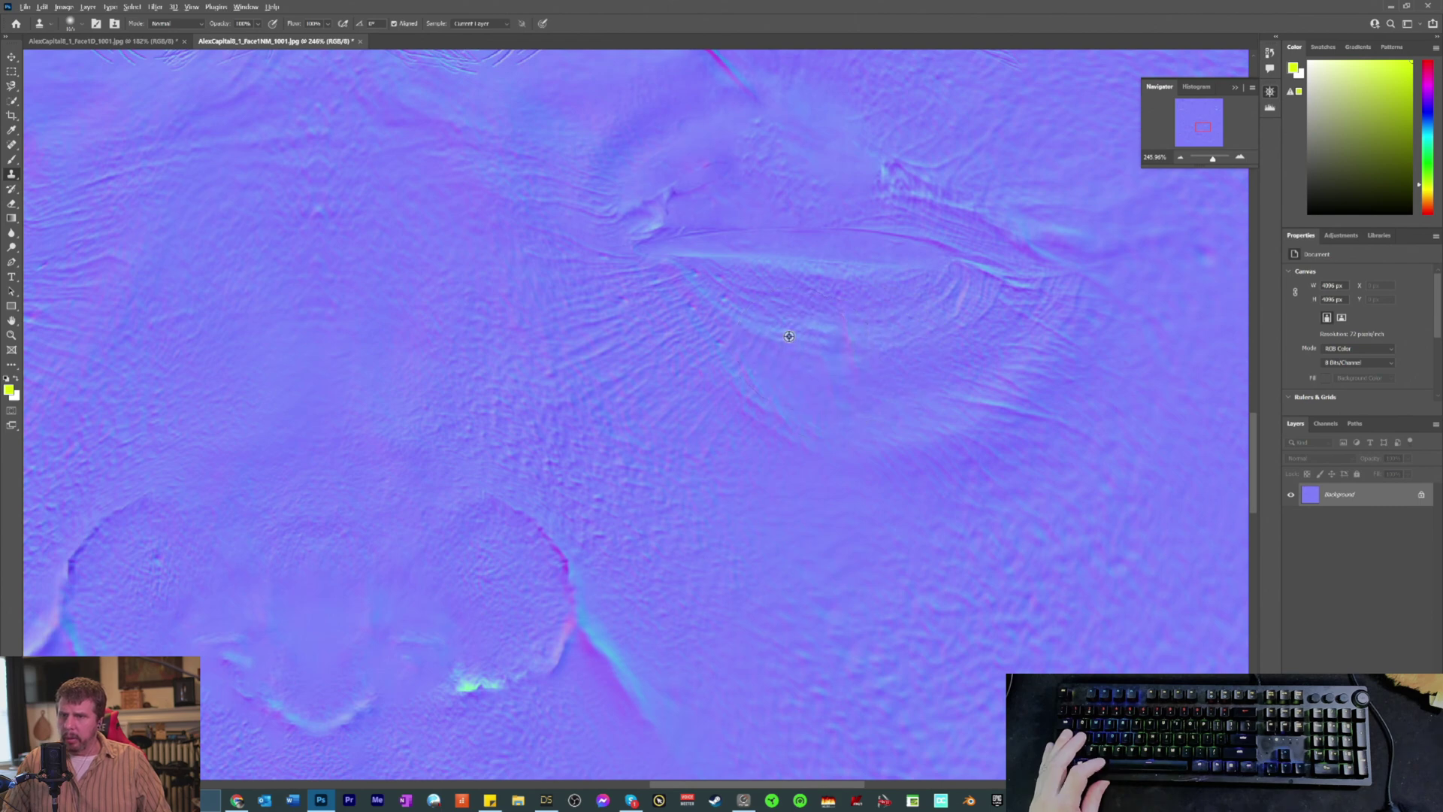
left_click(793, 341, "alt")
left_click(825, 348)
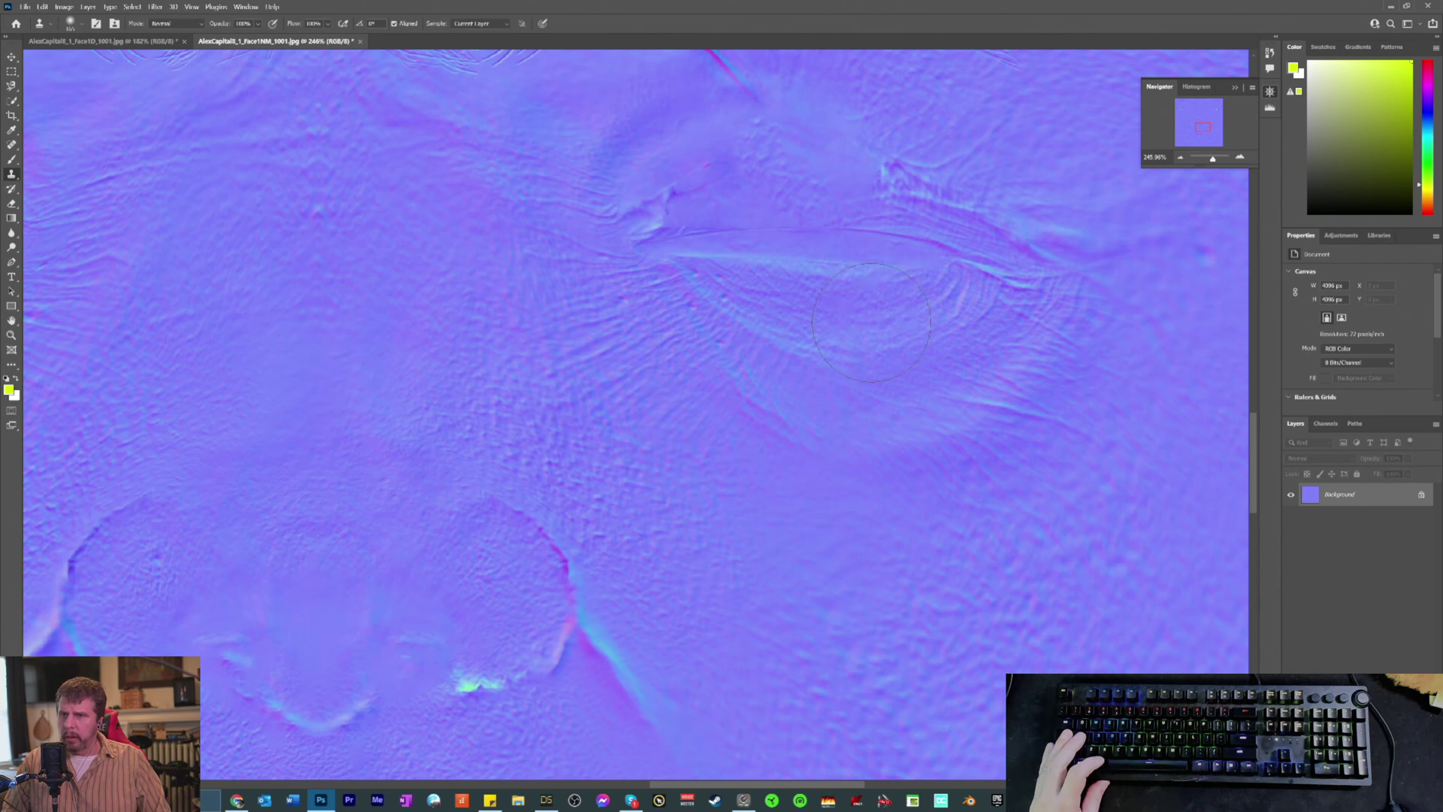
Step: Clone out the scar above the eyebrow and on the upper eyelid beneath it
scroll(834, 64, "up", 4)
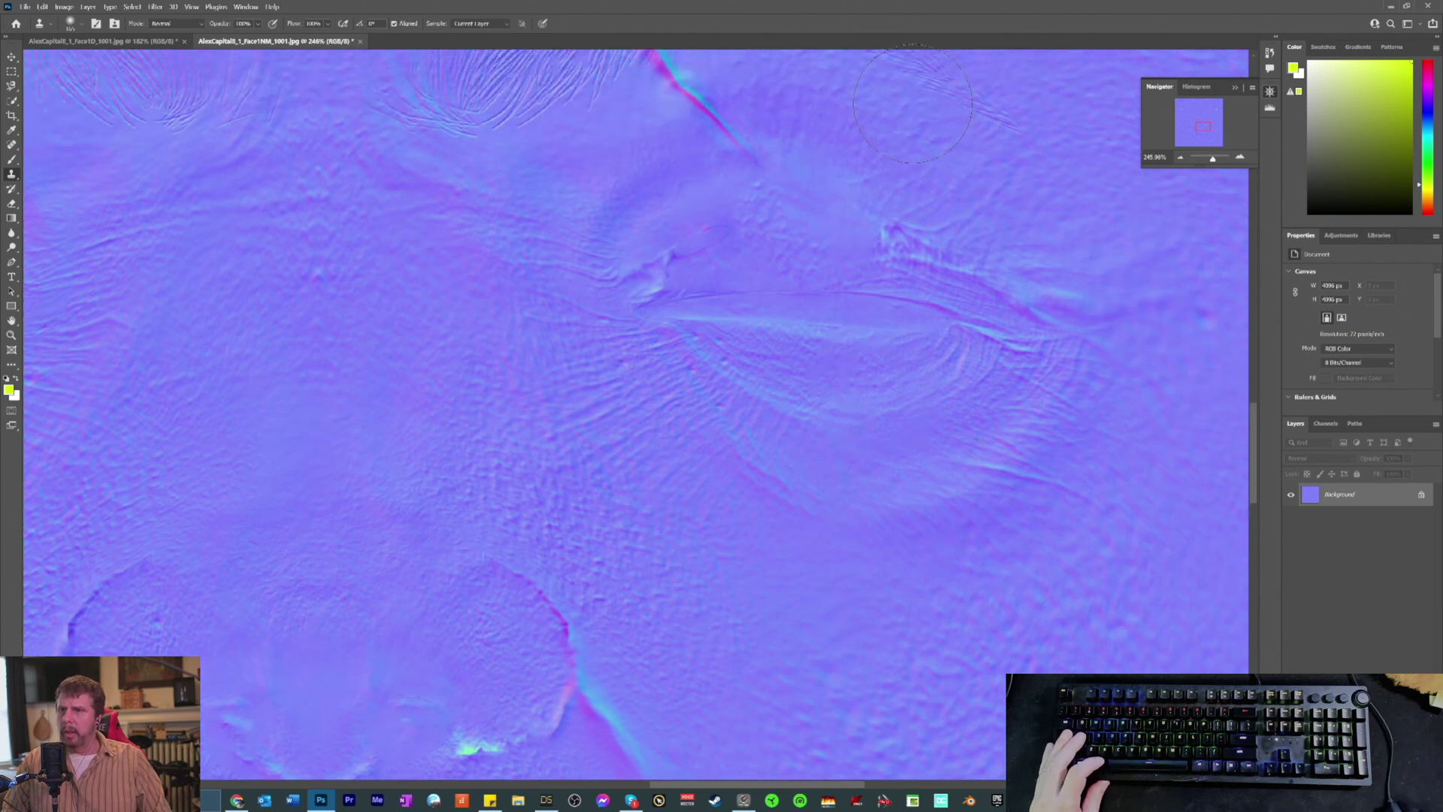
scroll(767, 97, "up", 4)
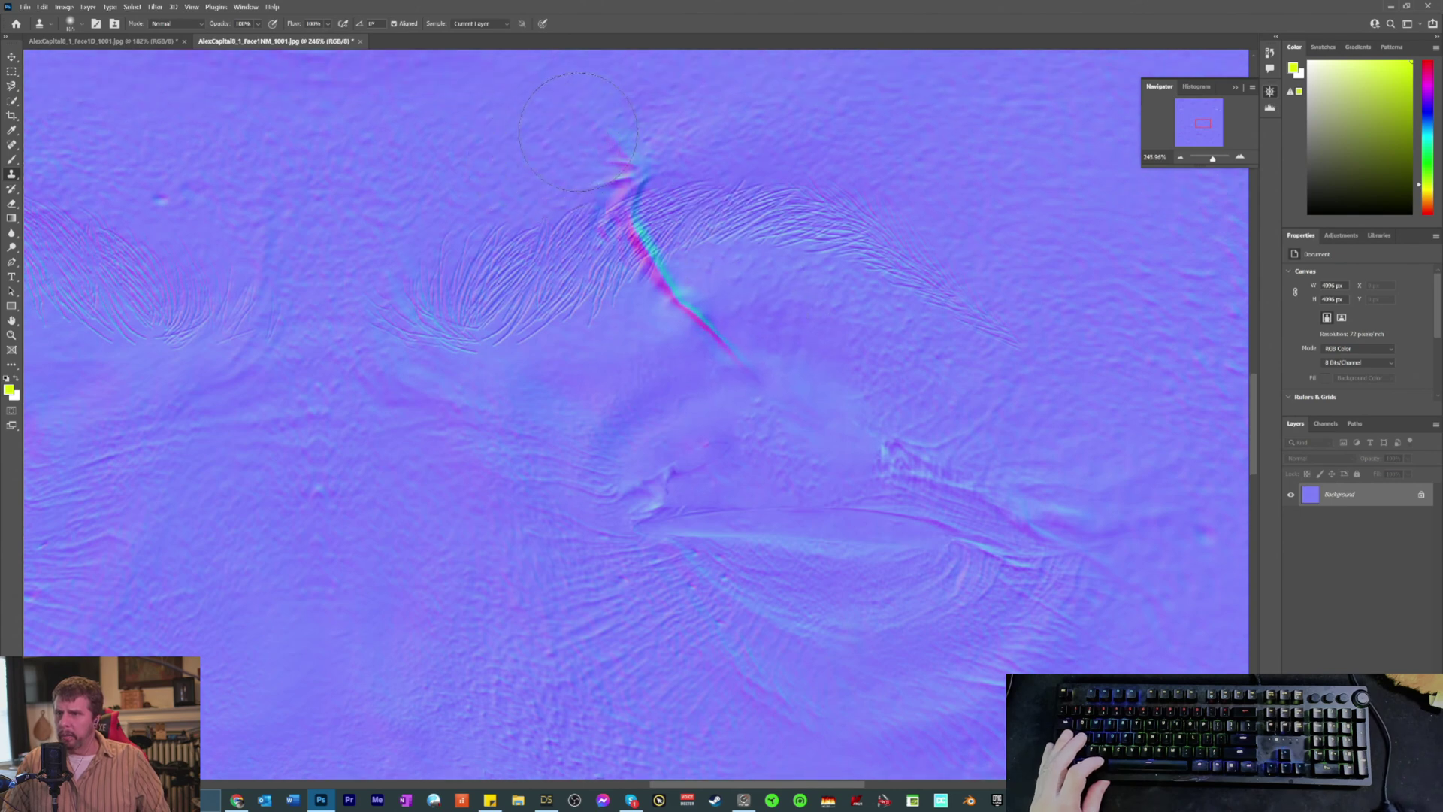
left_click_drag(641, 113, 626, 124)
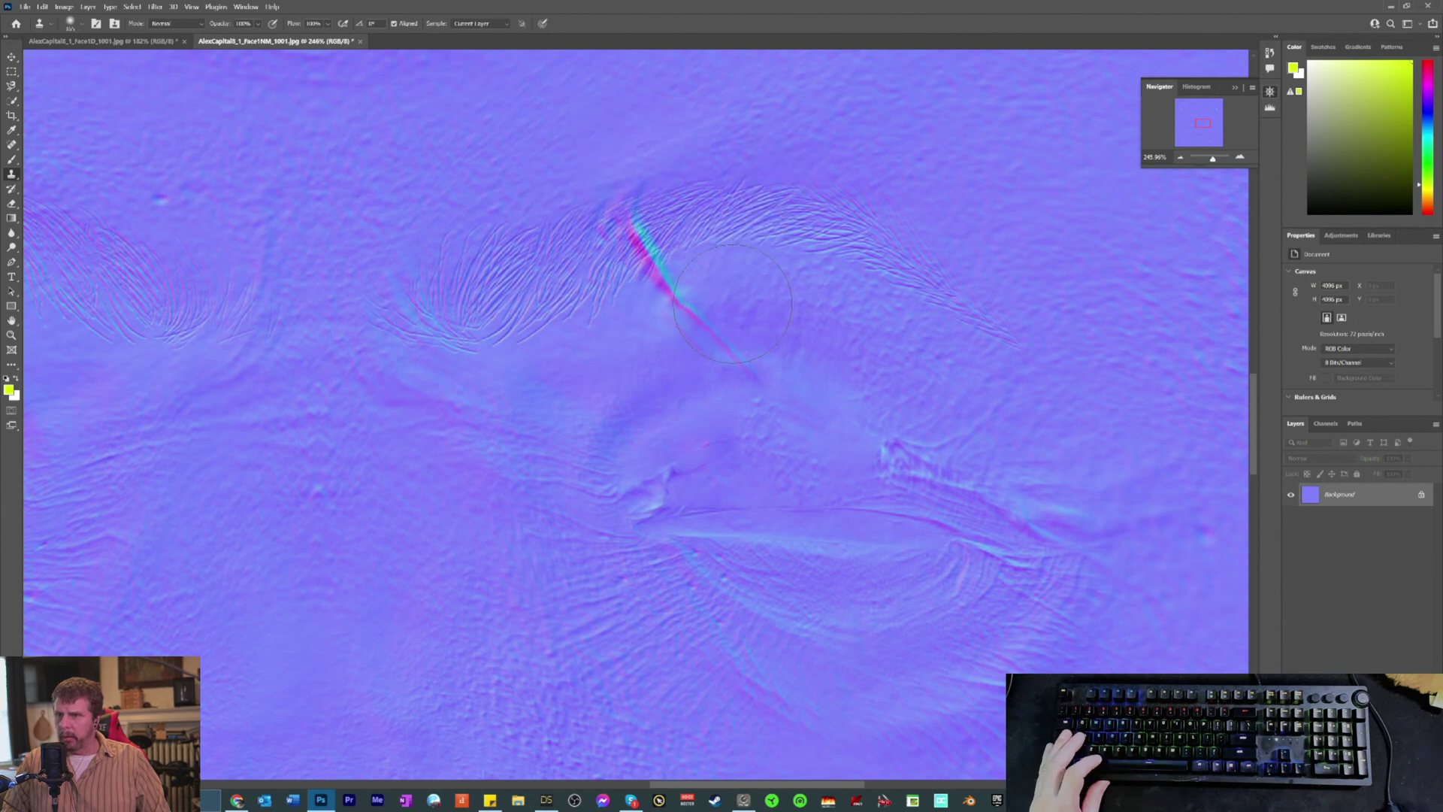
left_click(624, 350, "alt")
left_click(662, 333)
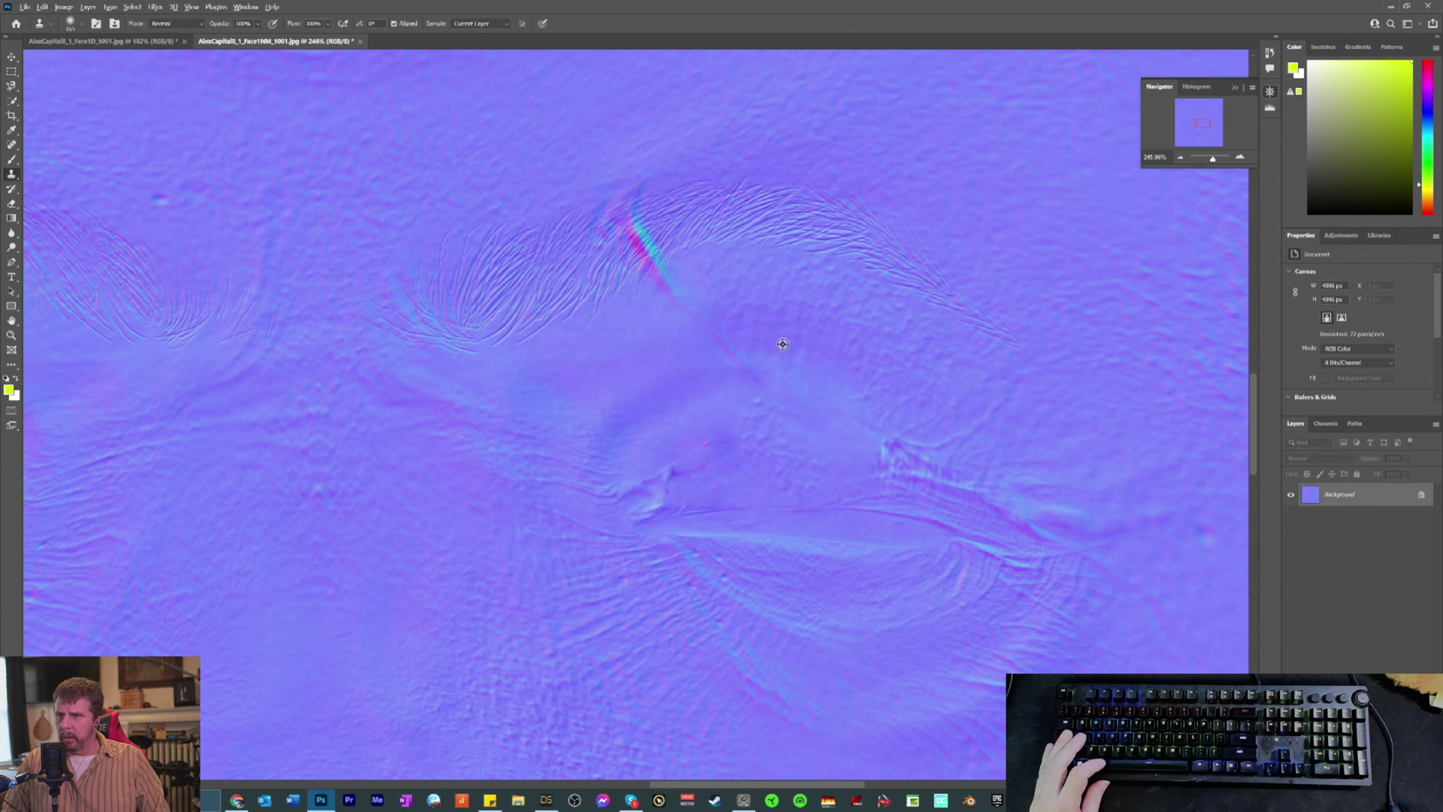
left_click(761, 350)
left_click(698, 302)
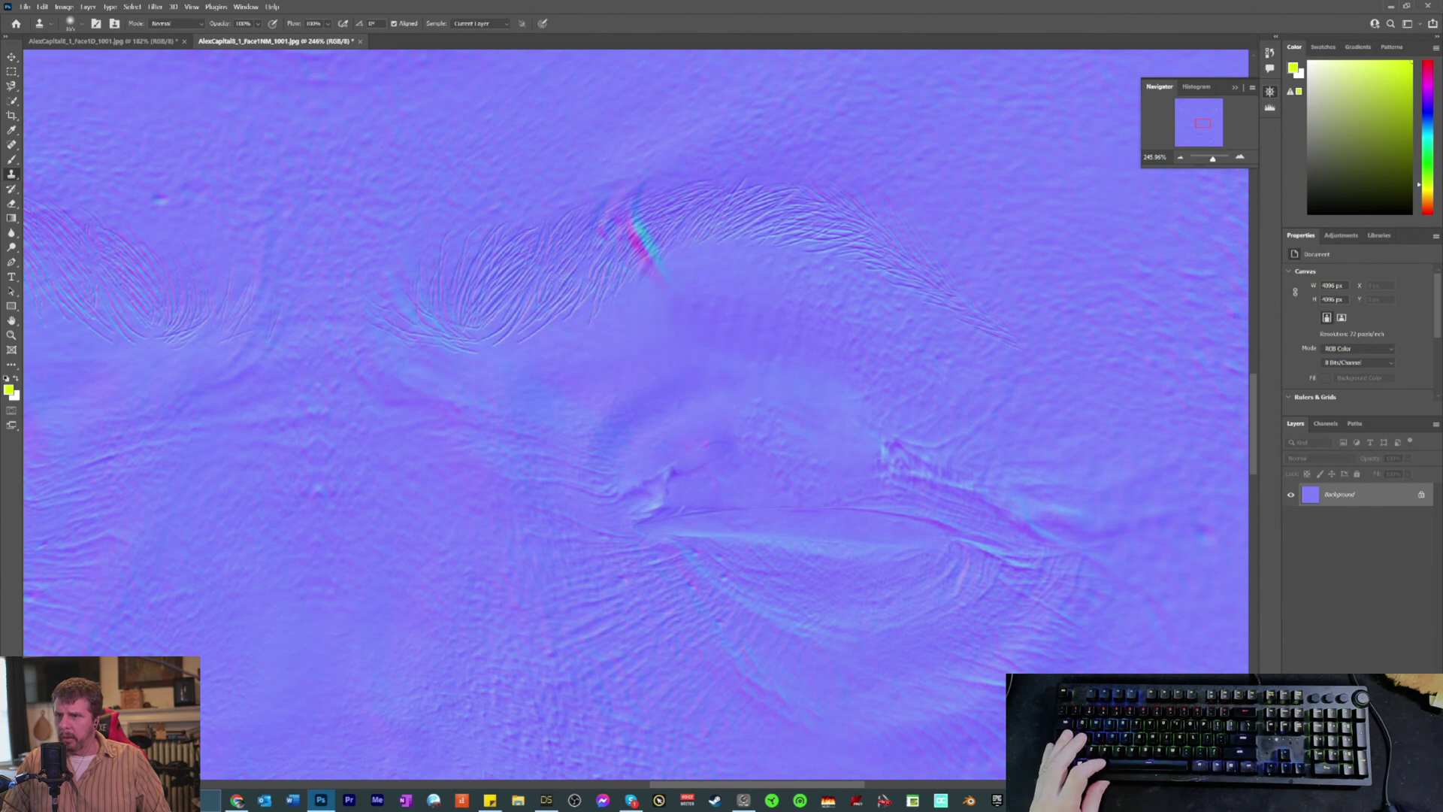
Step: Clone eyebrow hair texture over the last piece of scar crossing the brow and check the retouched face for leftover marks
left_click(616, 246)
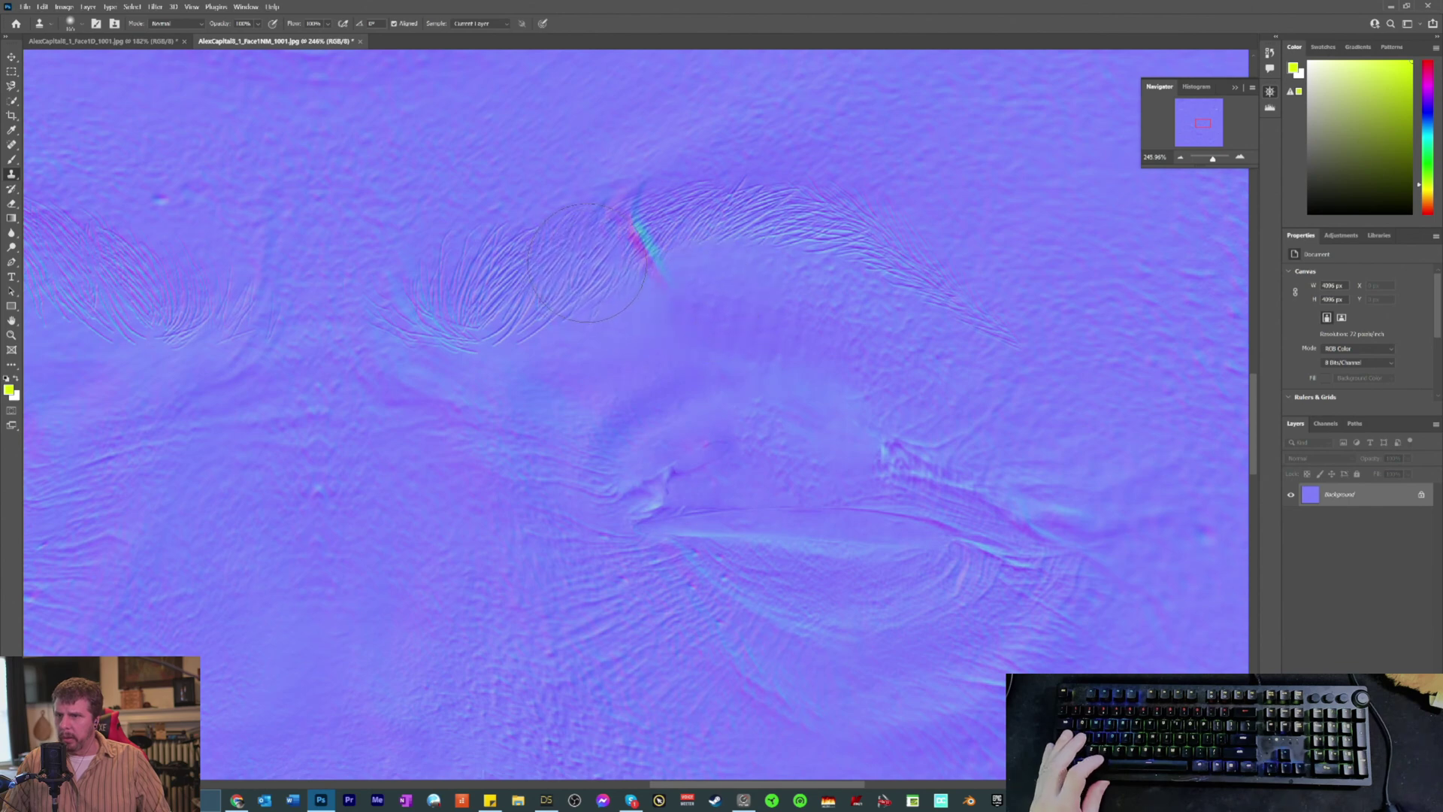
left_click(661, 220)
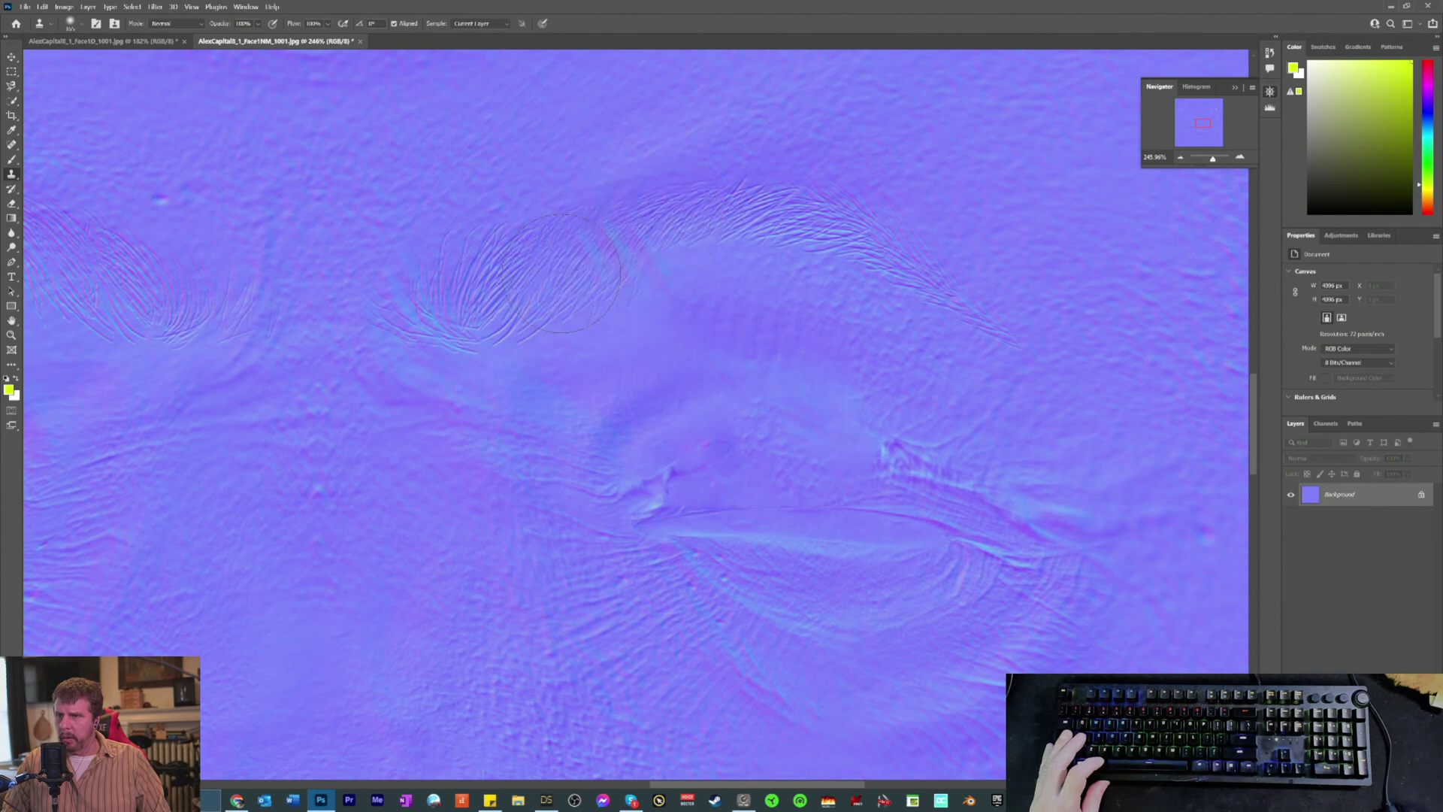
left_click(628, 303, "alt")
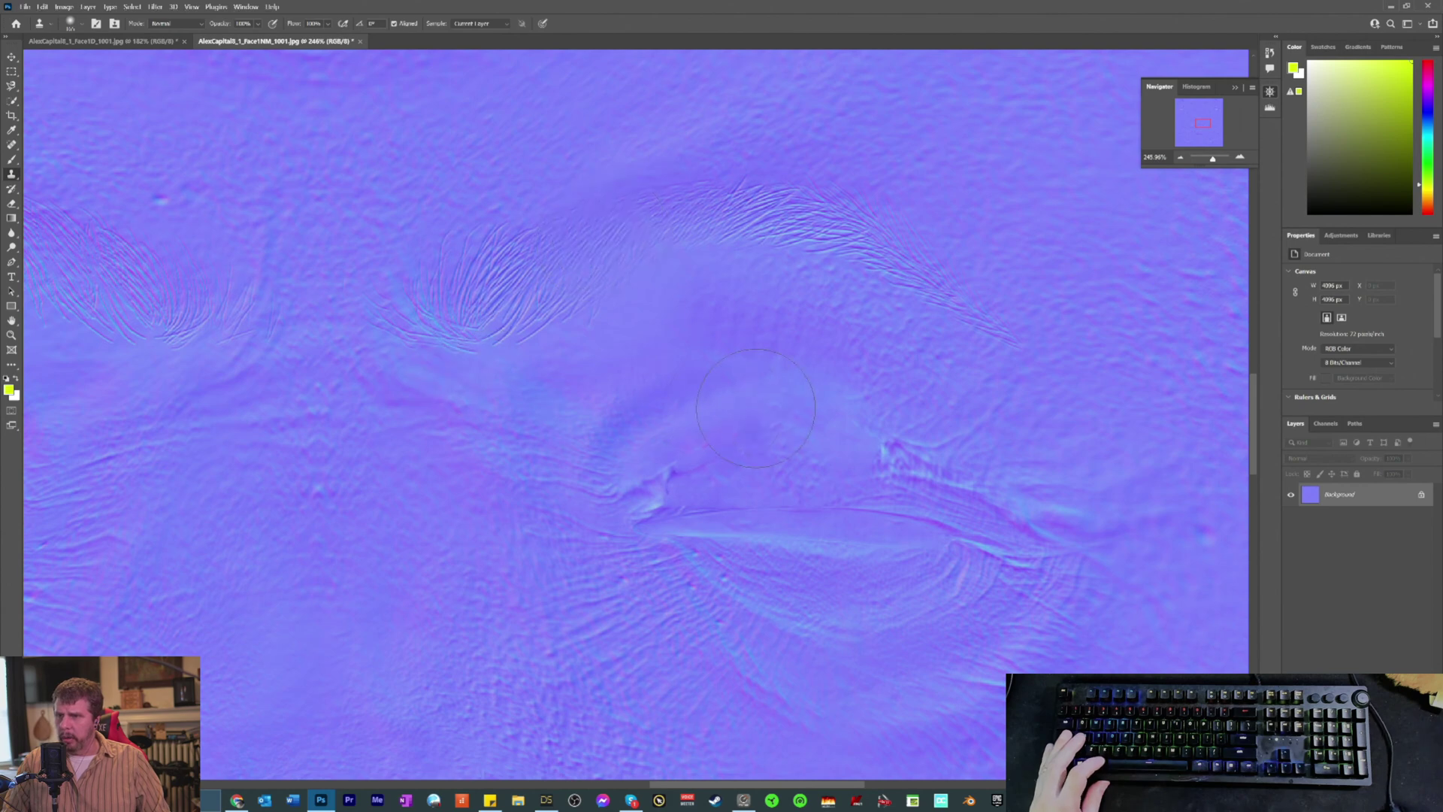
scroll(1041, 464, "down", 3)
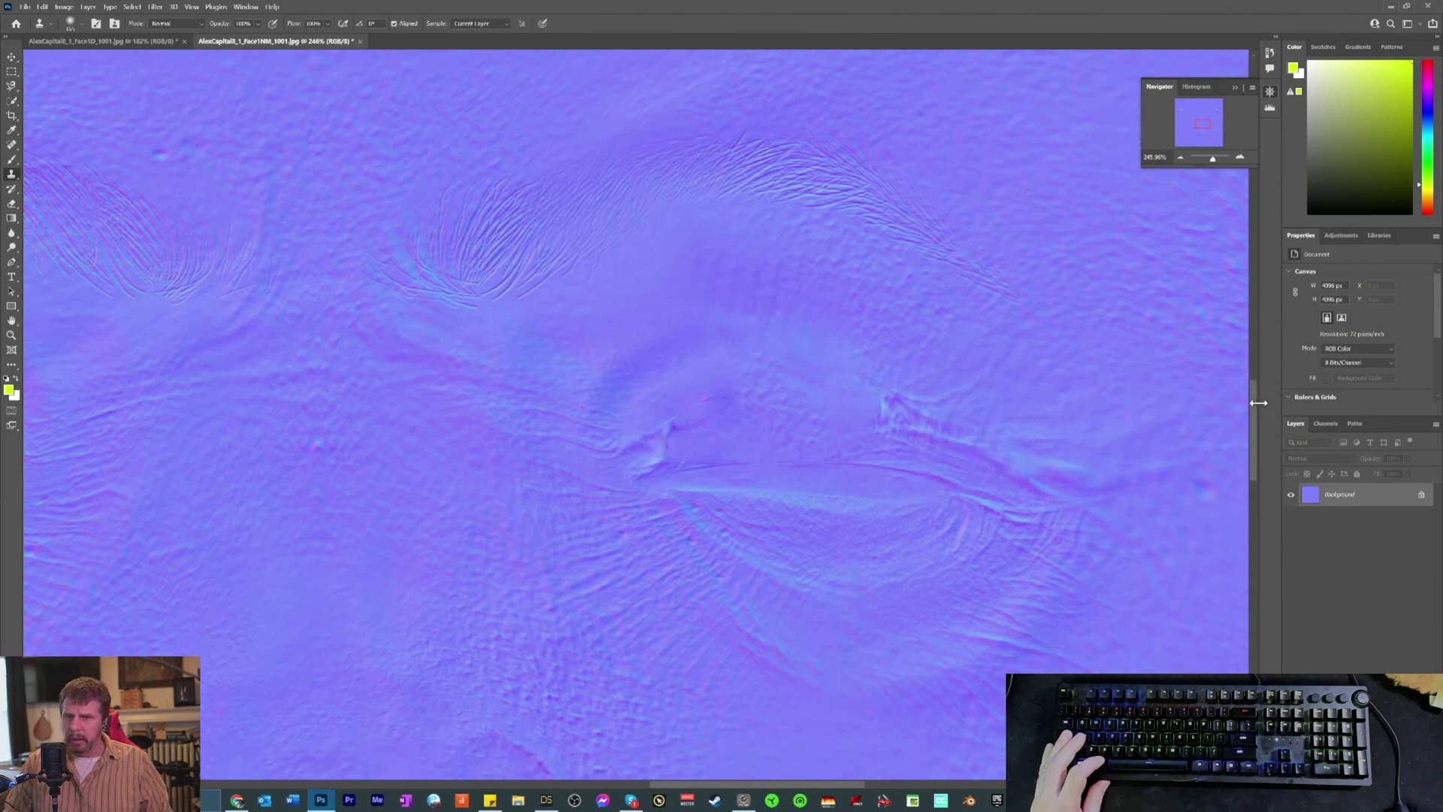
left_click_drag(1256, 406, 1267, 534)
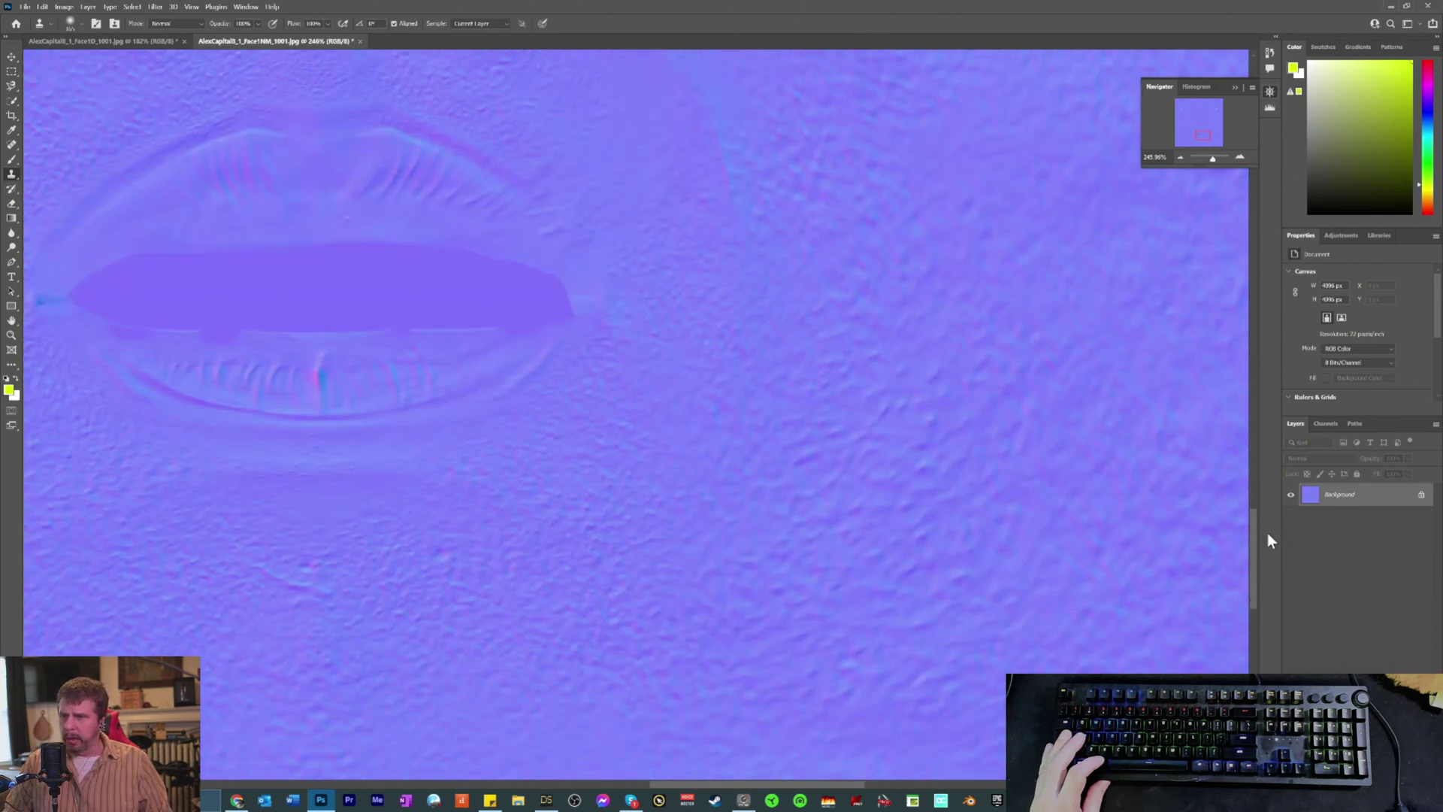
left_click_drag(1280, 483, 1284, 384)
left_click_drag(1283, 384, 1320, 526)
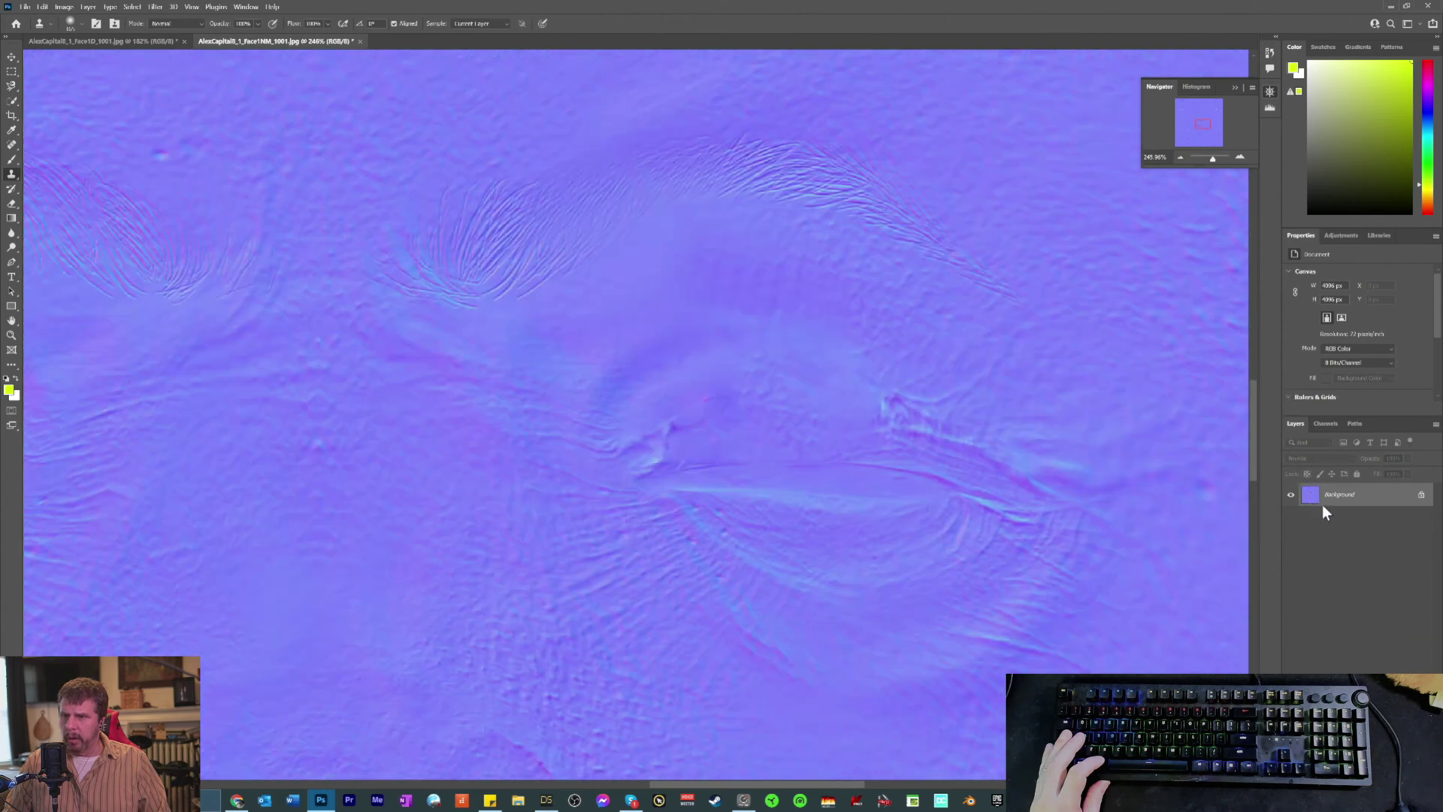
Step: Save a copy of the retouched face normal map on the computer as a highest-quality JPEG in the AlexCapital8_1 texture folder
scroll(1303, 422, "down", 3)
scroll(1274, 376, "up", 7)
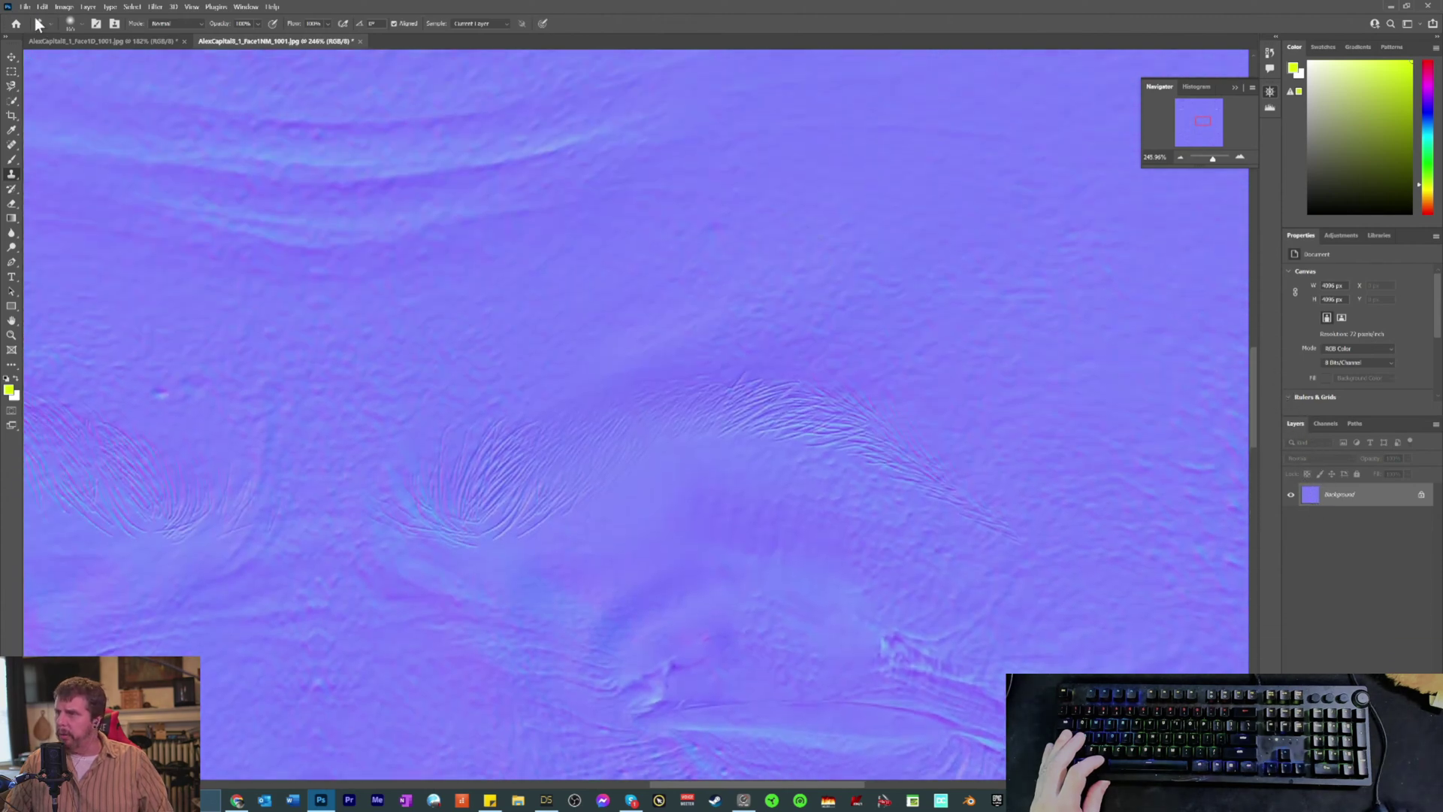
left_click(25, 7)
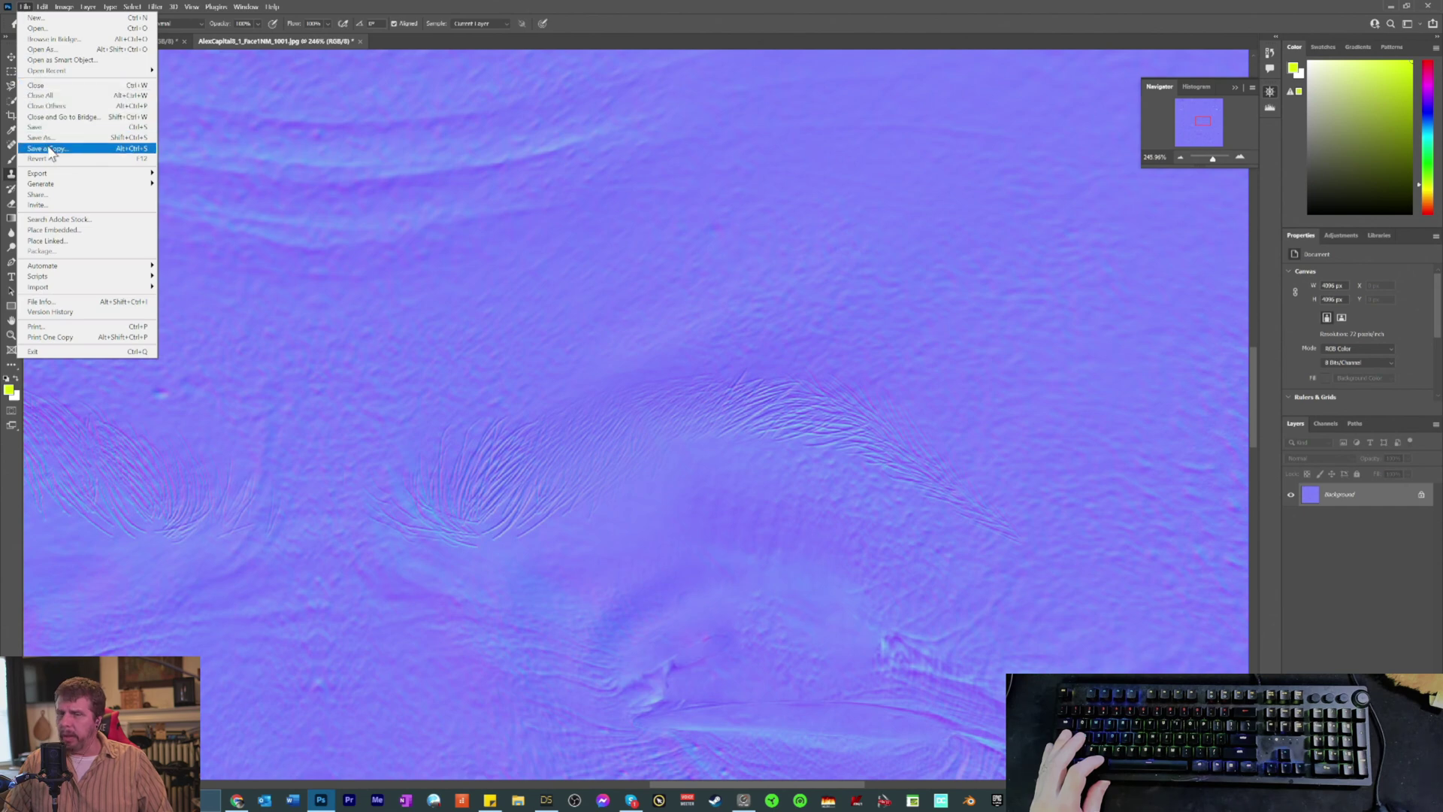
left_click(50, 150)
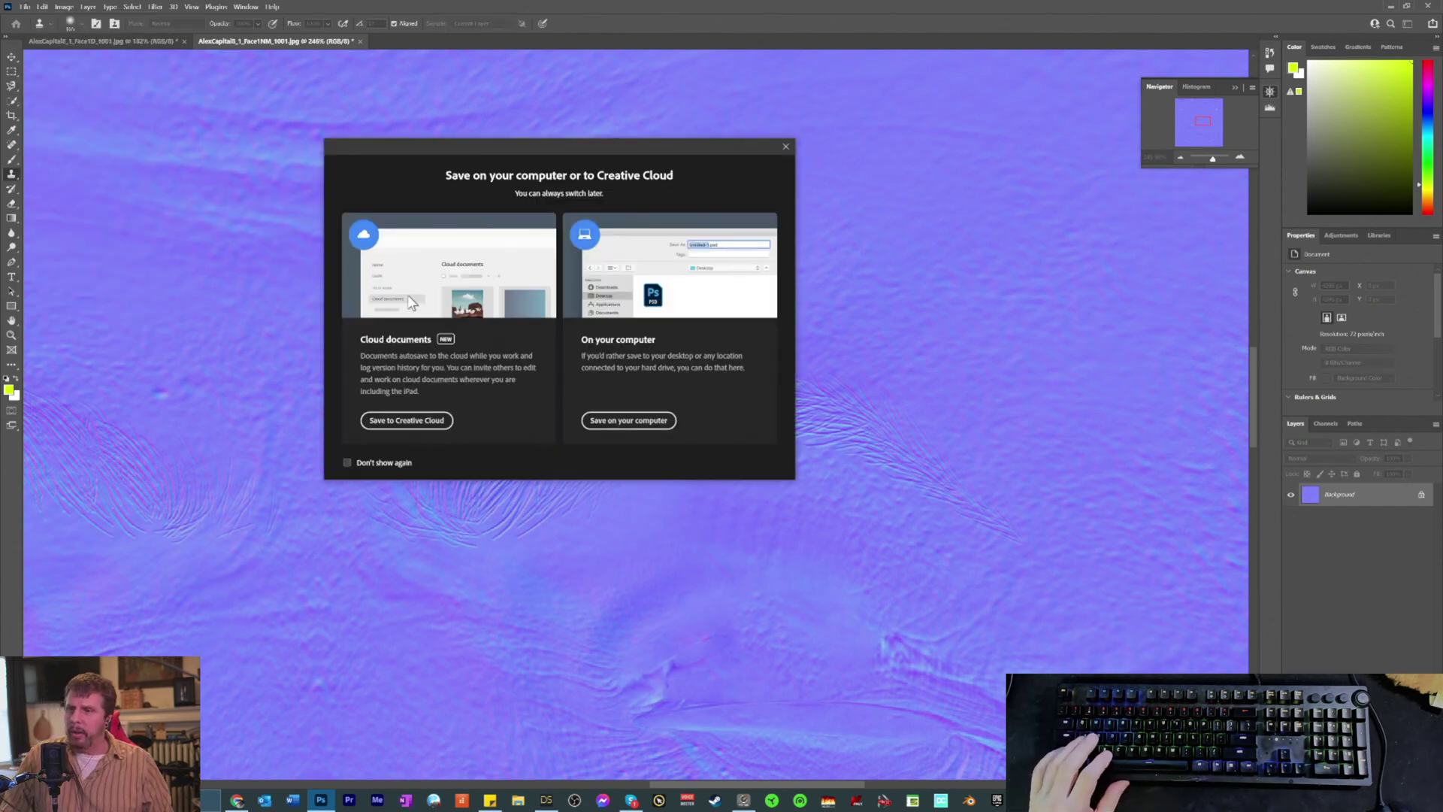
left_click(640, 420)
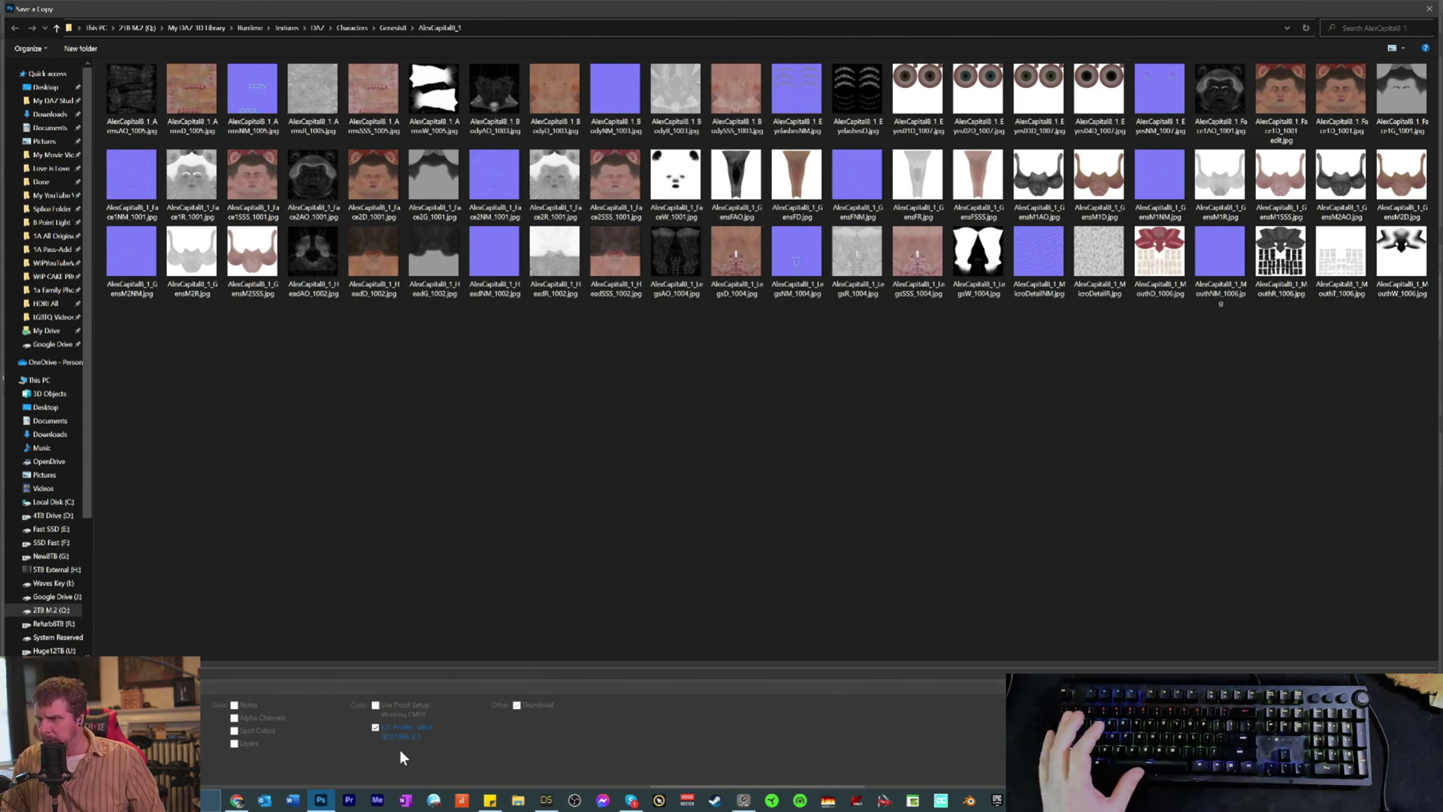
key("Return")
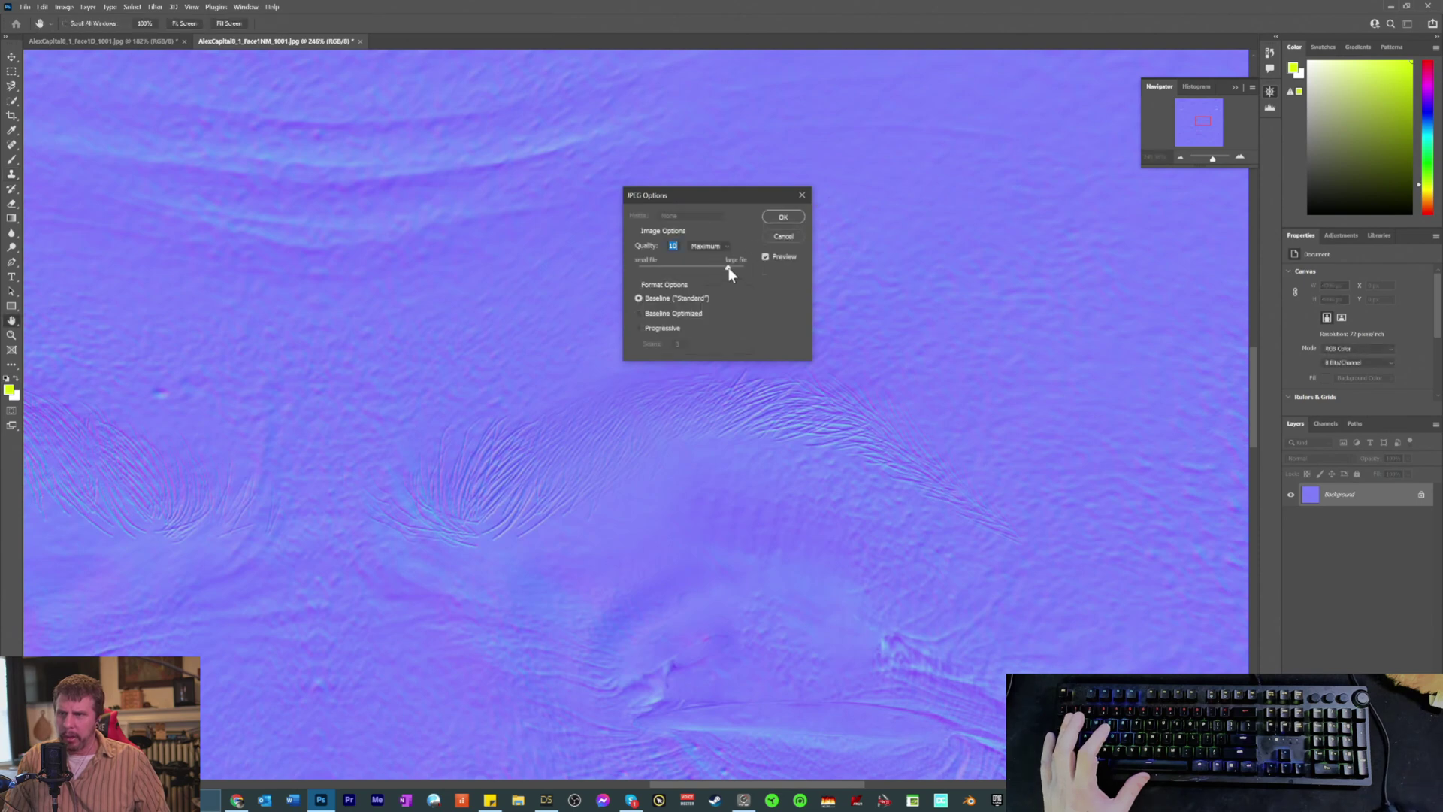
left_click_drag(728, 269, 759, 272)
left_click(787, 217)
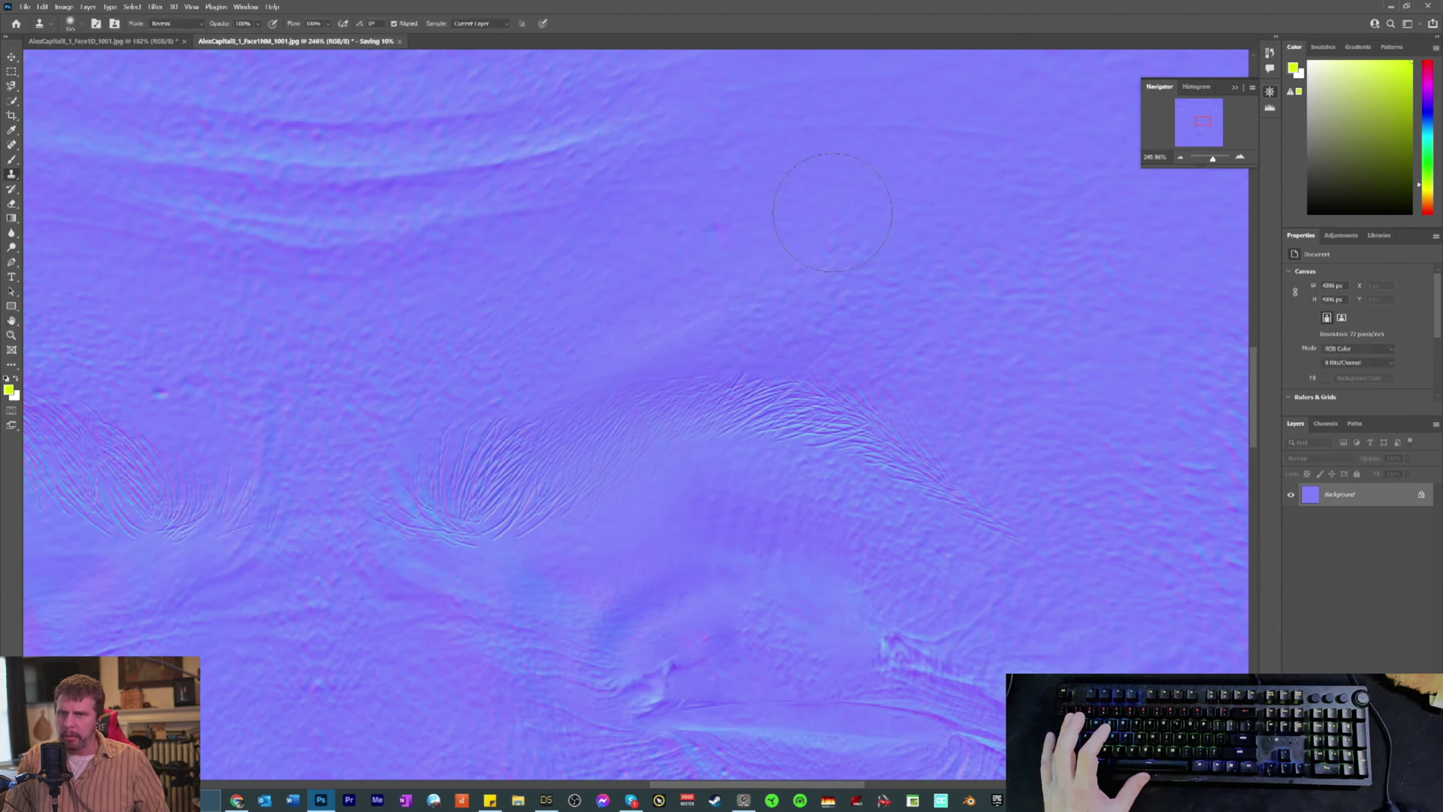
Step: Switch to DAZ Studio, load the retouched normal map onto the Face surface, and check the face up close for scar remains
left_click(1391, 6)
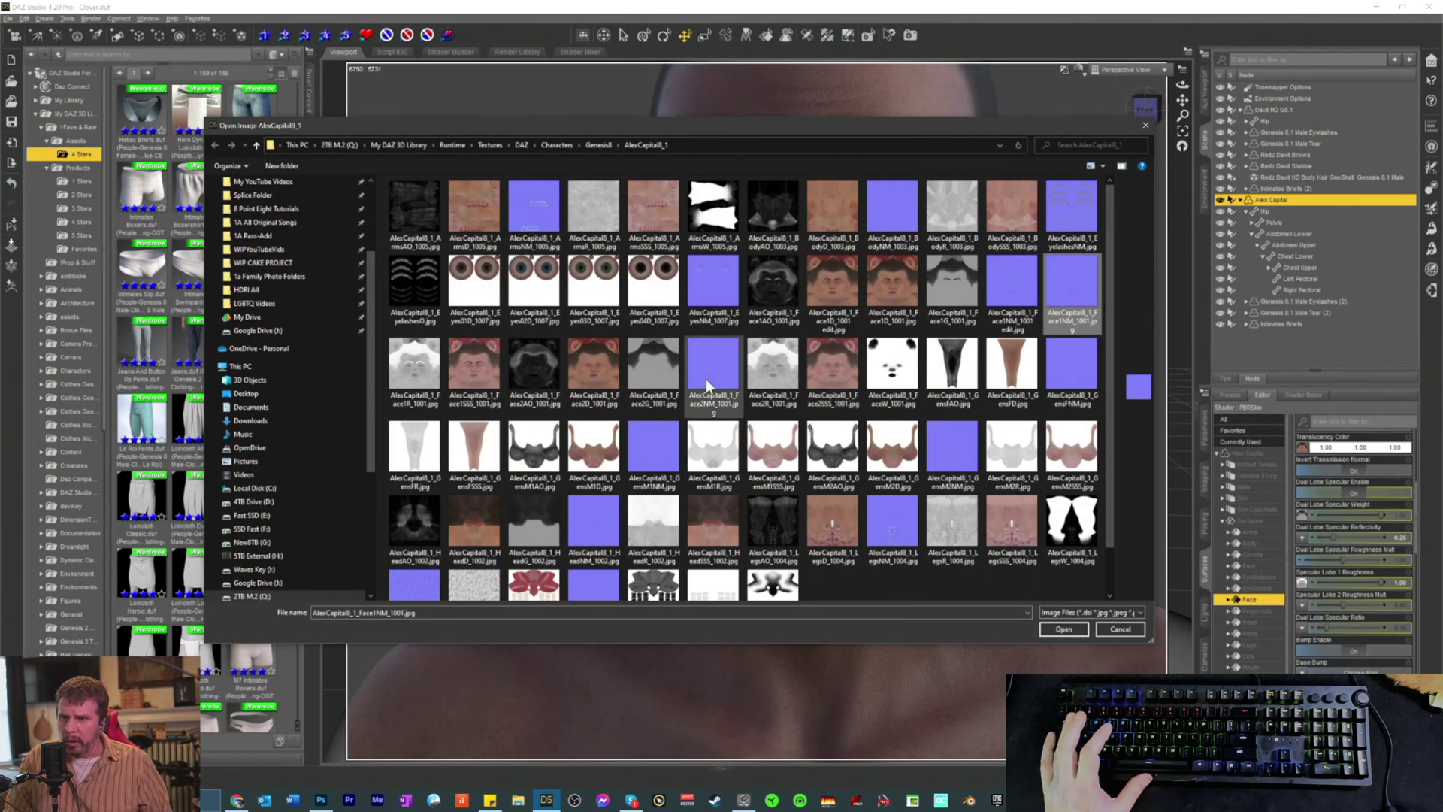
left_click(1011, 293)
left_click(1067, 629)
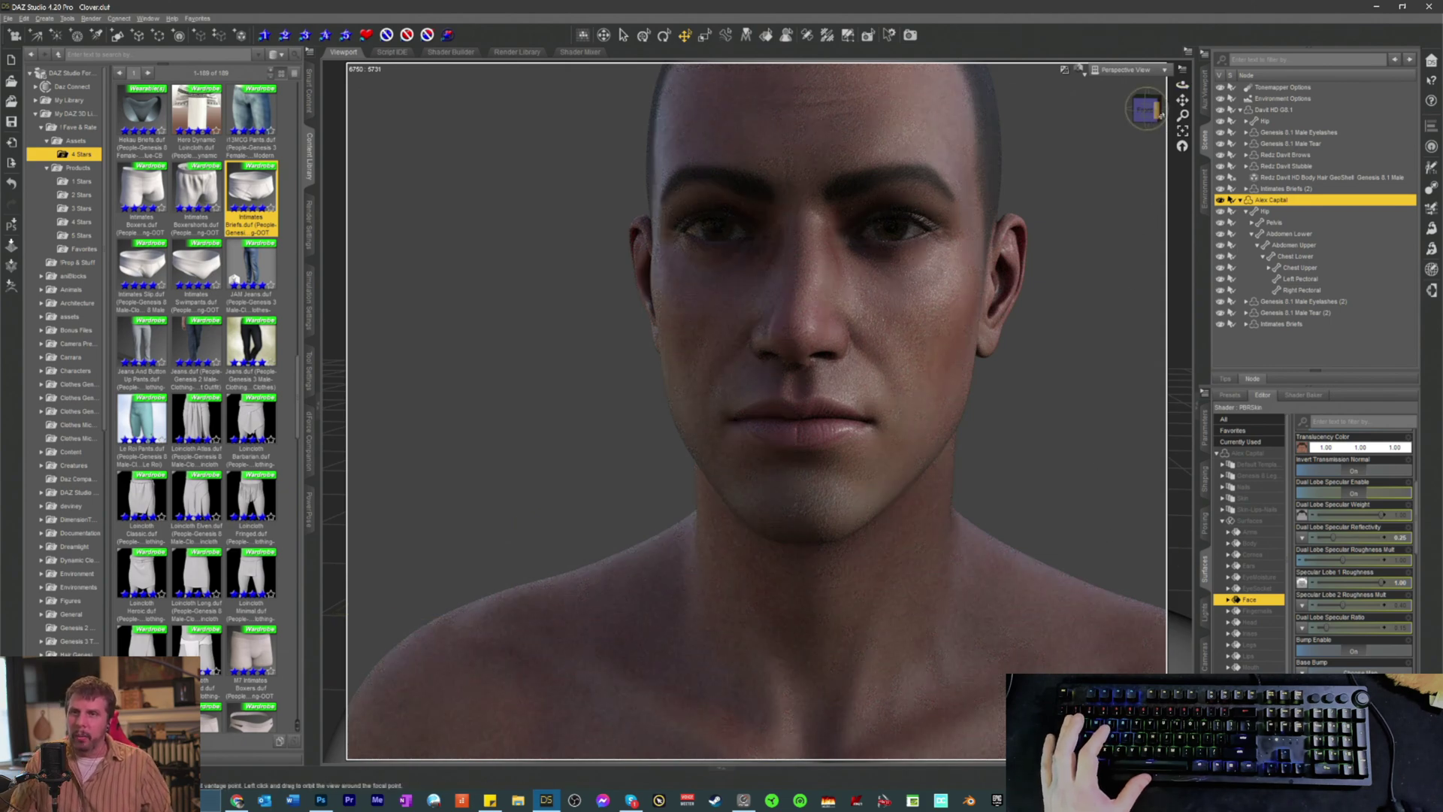
left_click_drag(1183, 100, 1184, 68)
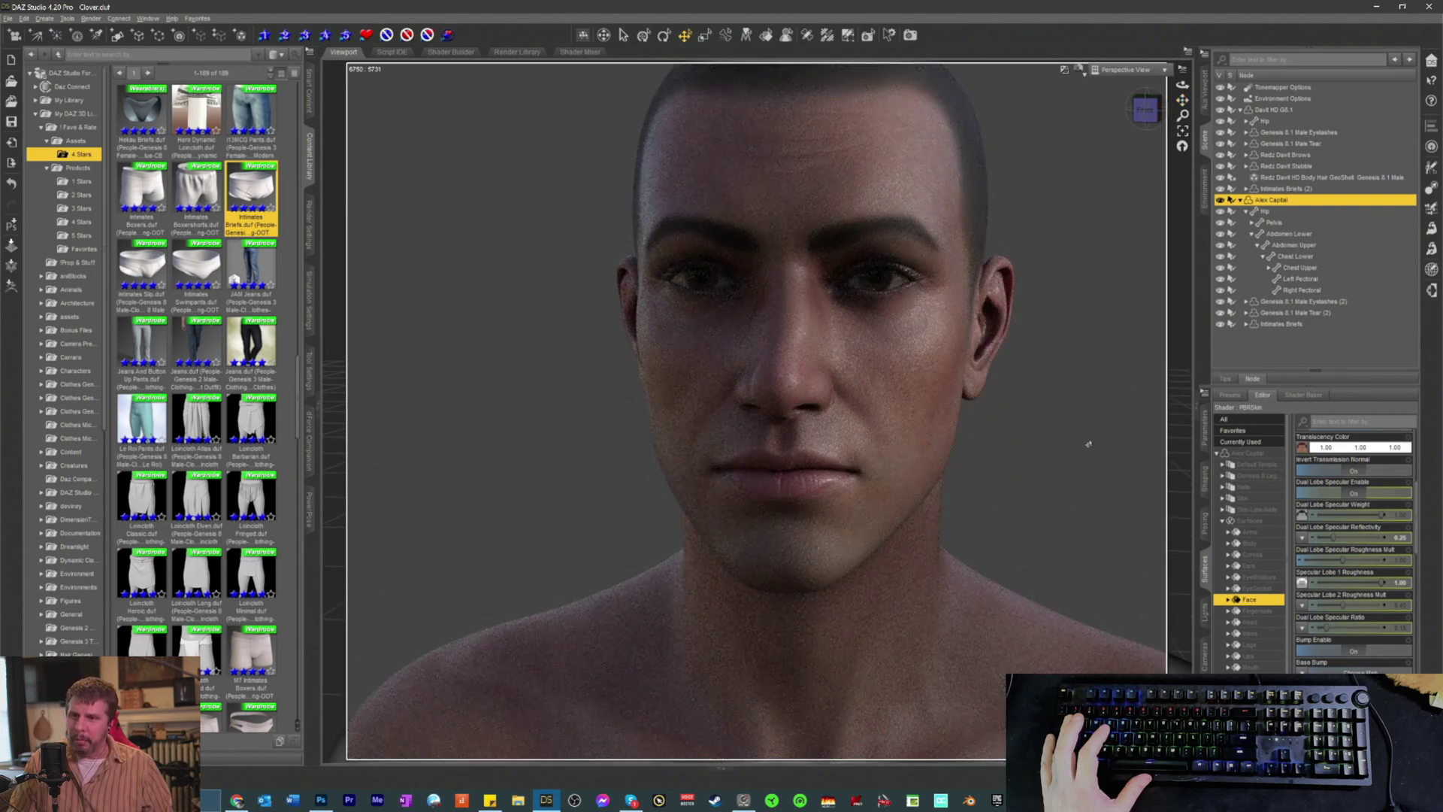
scroll(1088, 445, "up", 4)
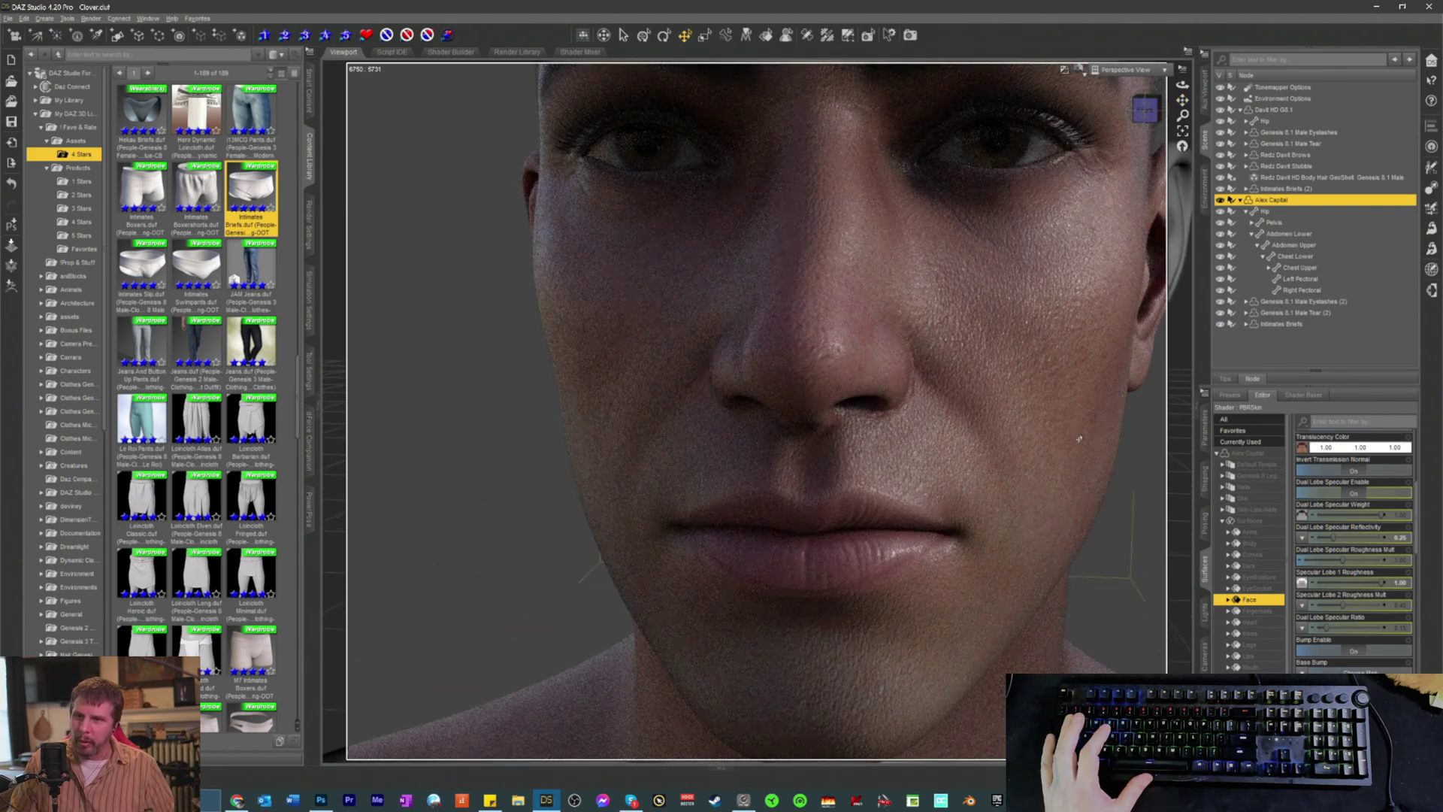
scroll(1079, 438, "down", 6)
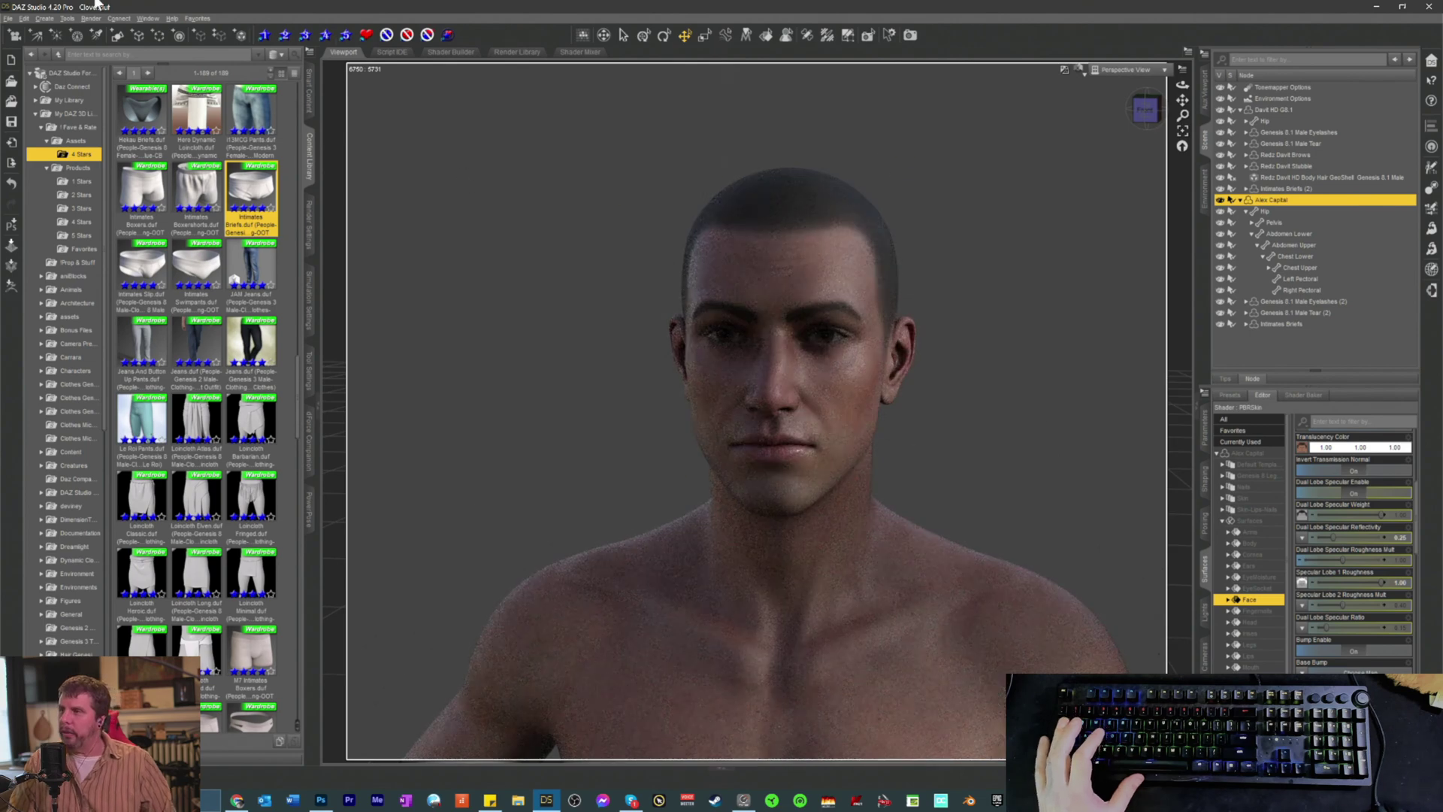
Step: Save a scene subset named "Alex No Scar" in the My DAZ 3D Library folder
left_click(7, 19)
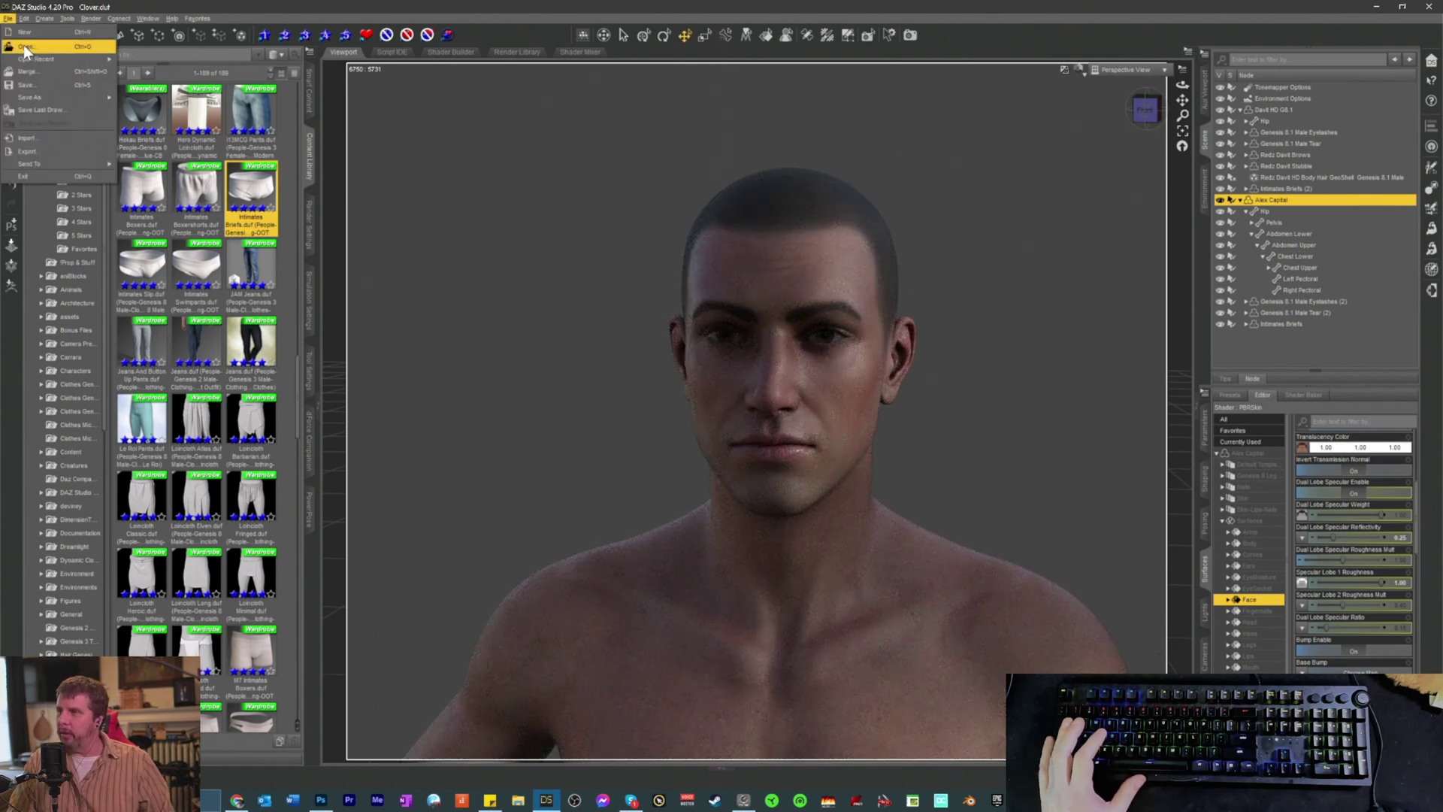
mouse_move(27, 60)
mouse_move(42, 100)
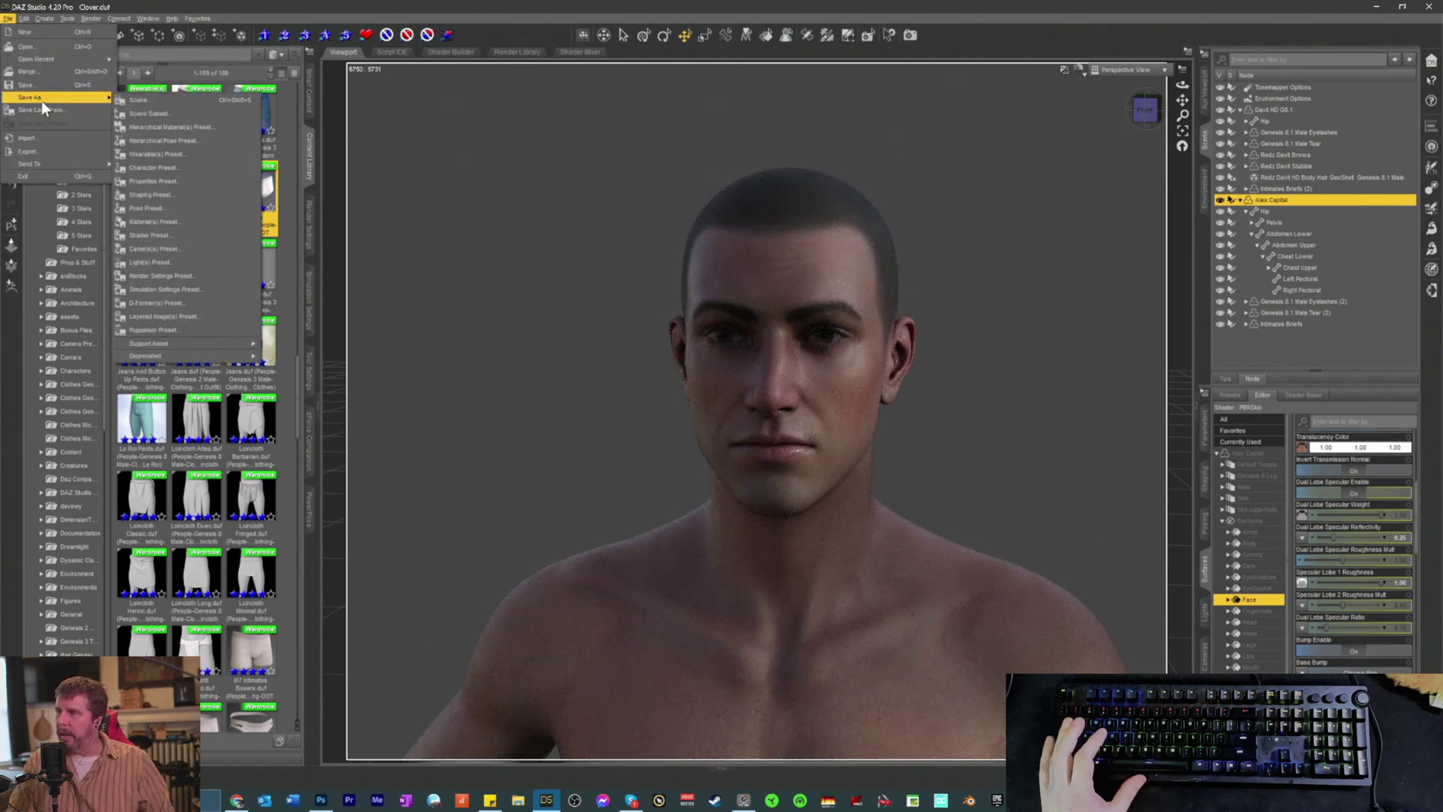
left_click(187, 111)
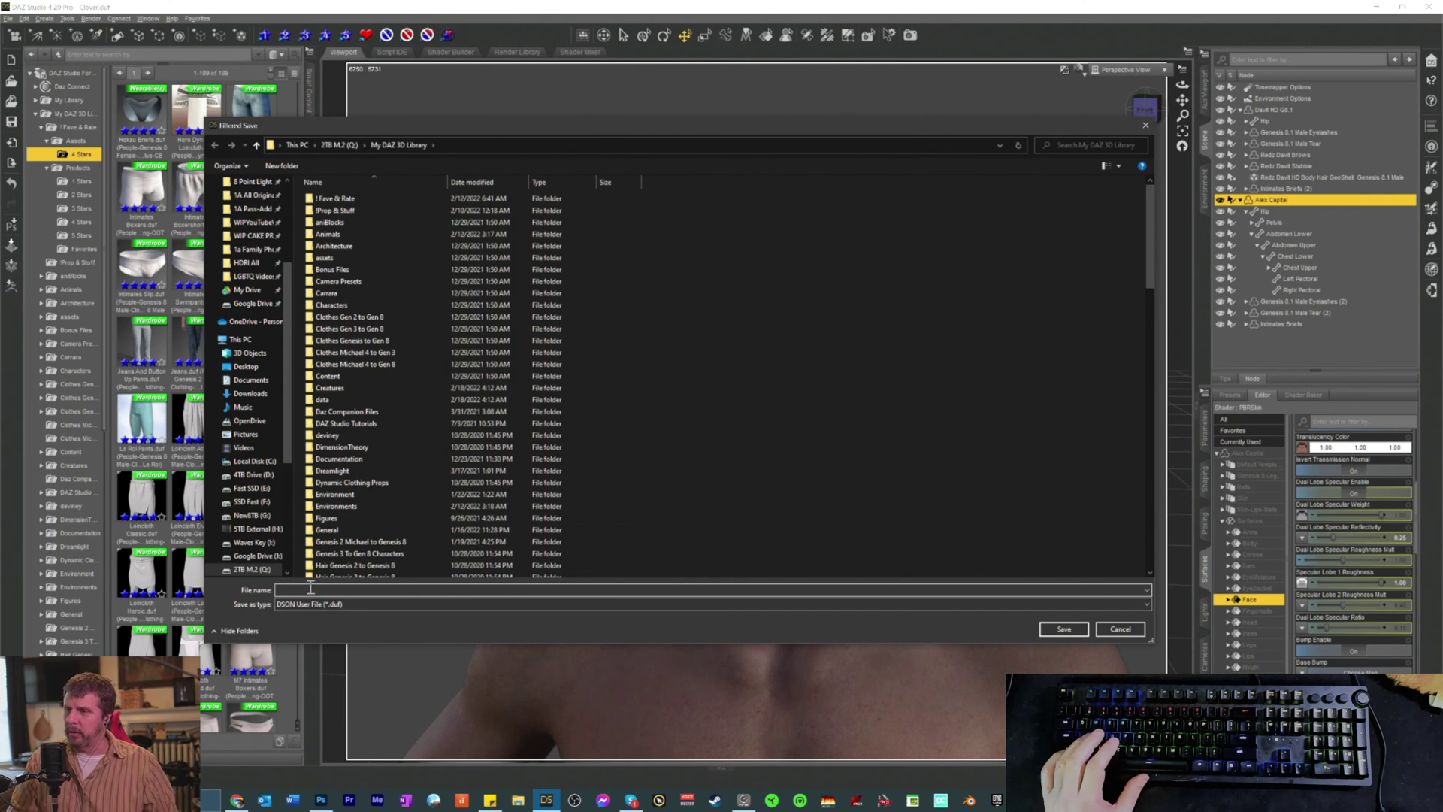
left_click(337, 588)
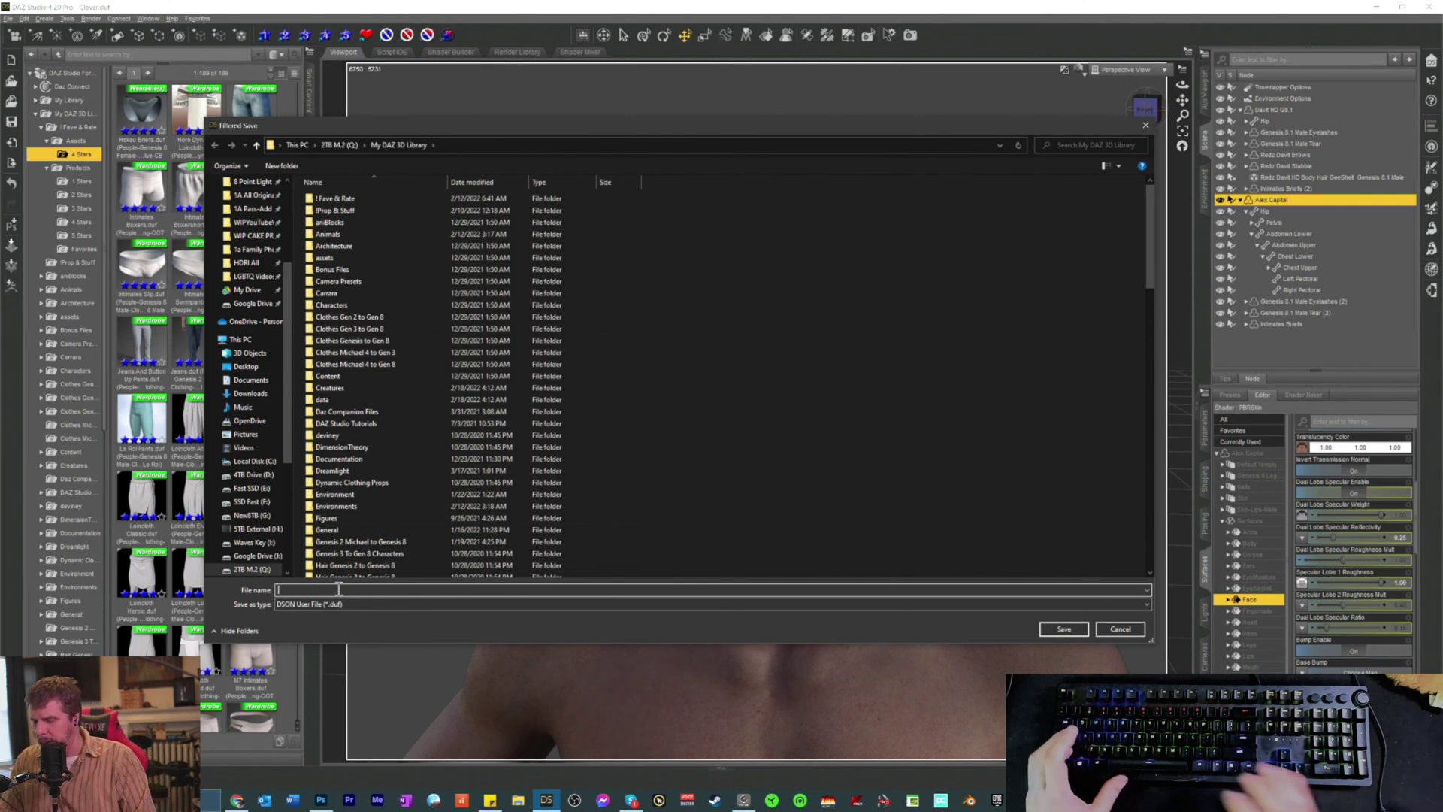
type("Alexx")
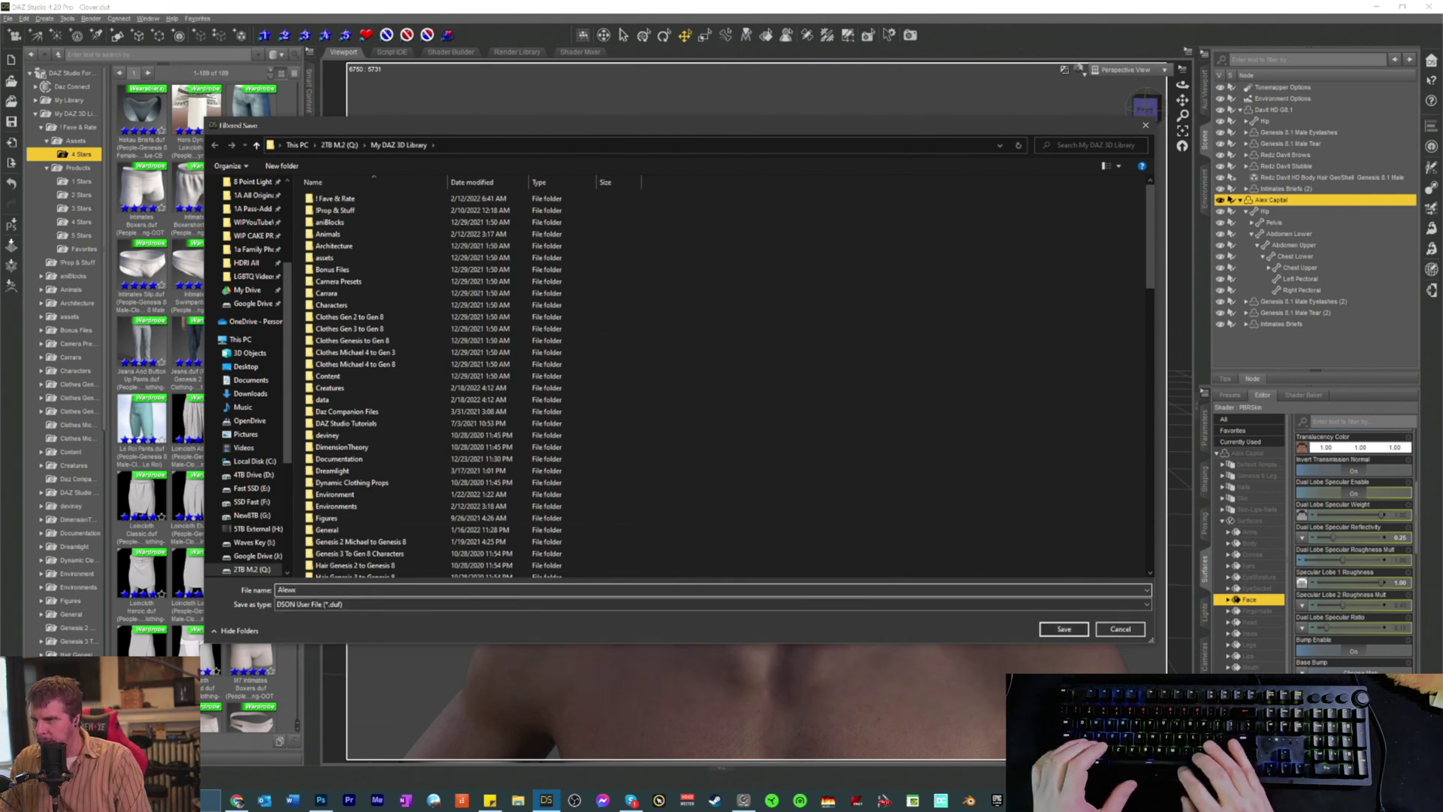
key("BackSpace")
key("BackSpace")
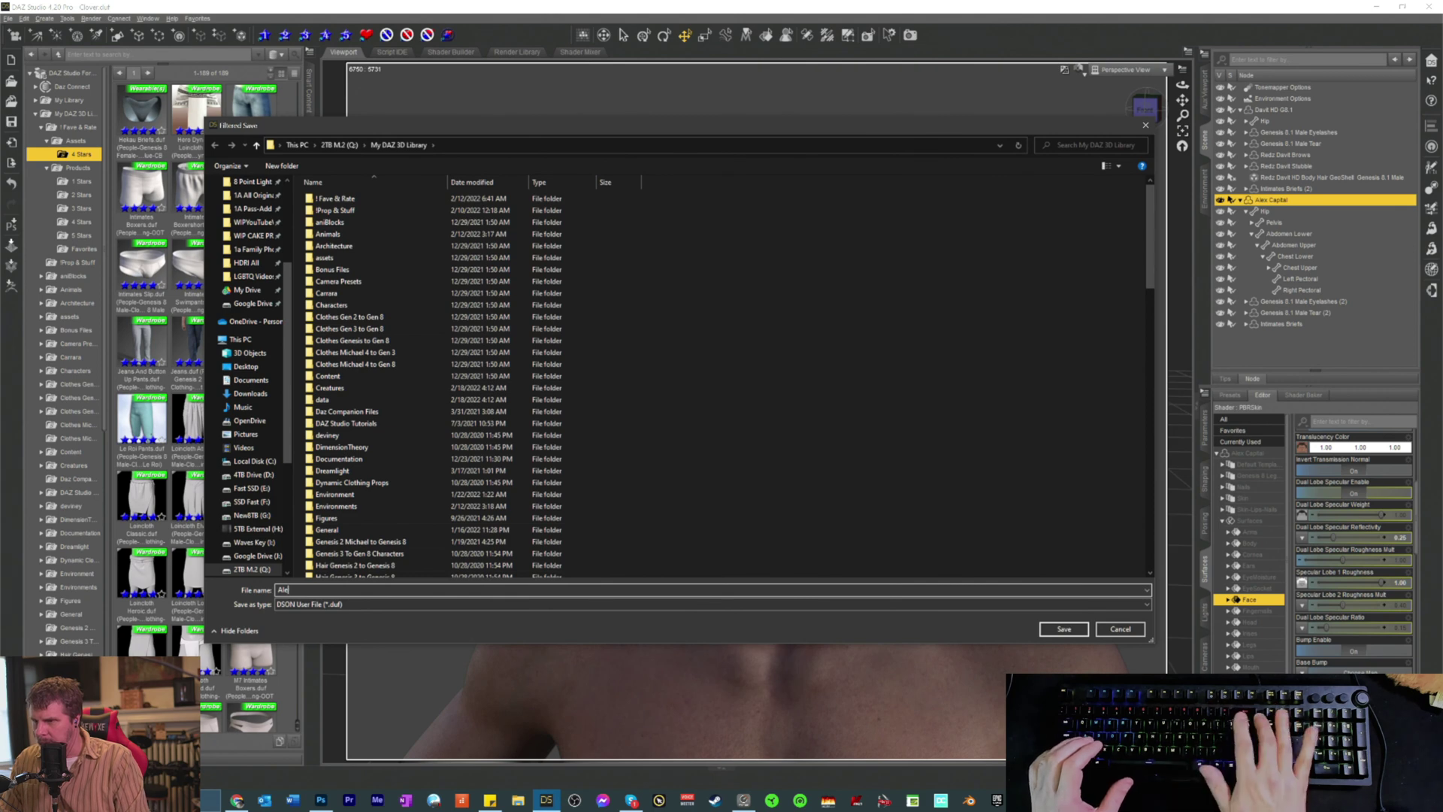
type("X")
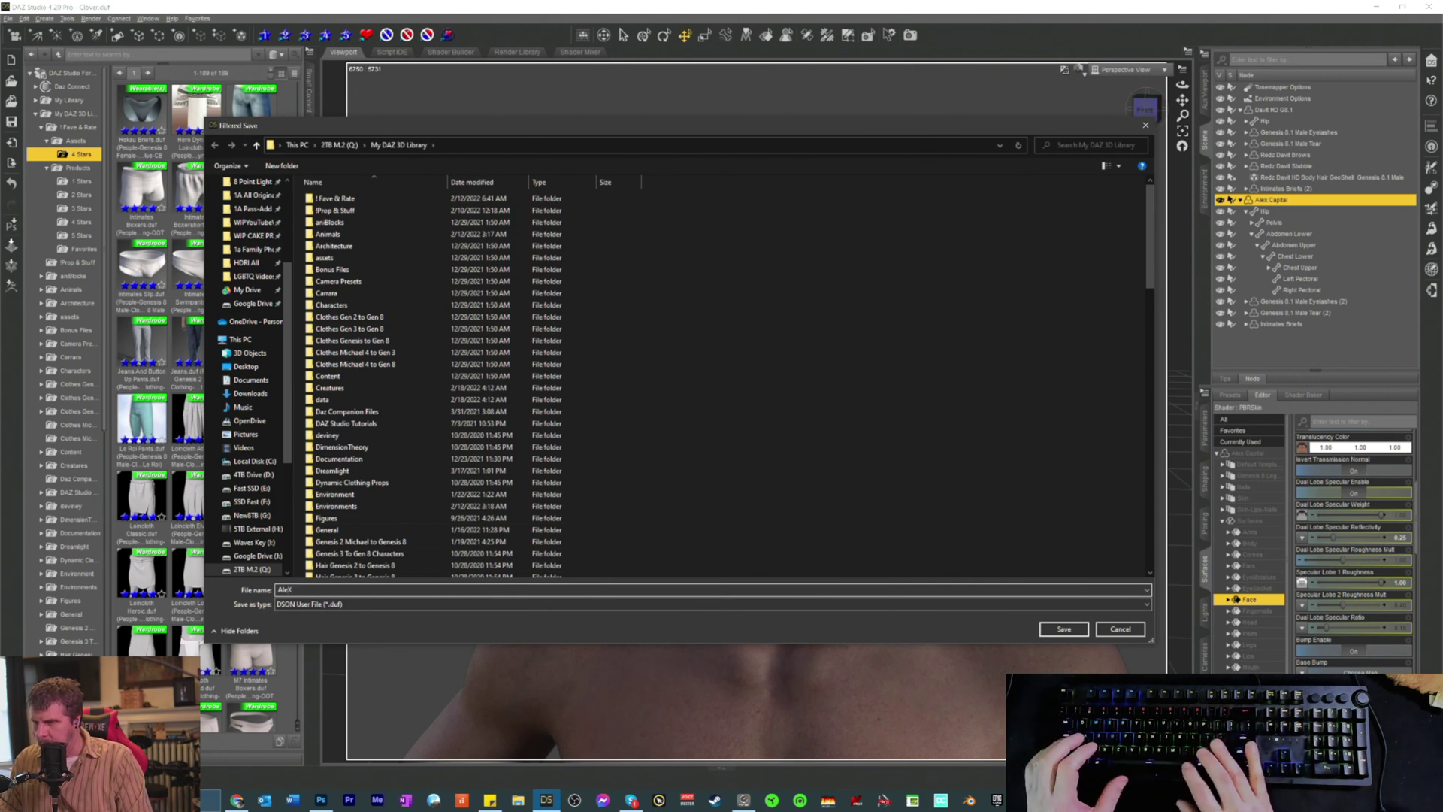
key("BackSpace")
type("x")
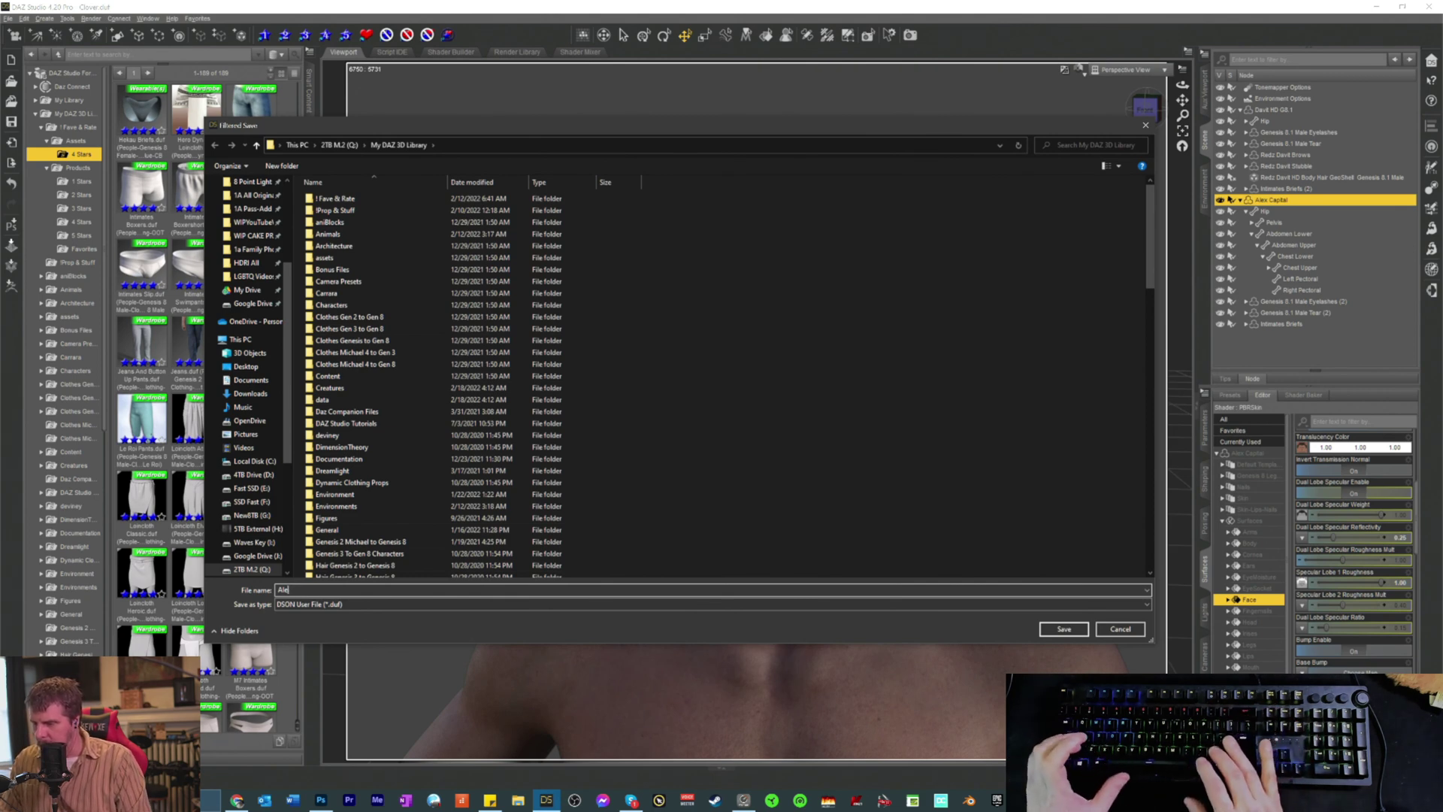
type(" No Scar")
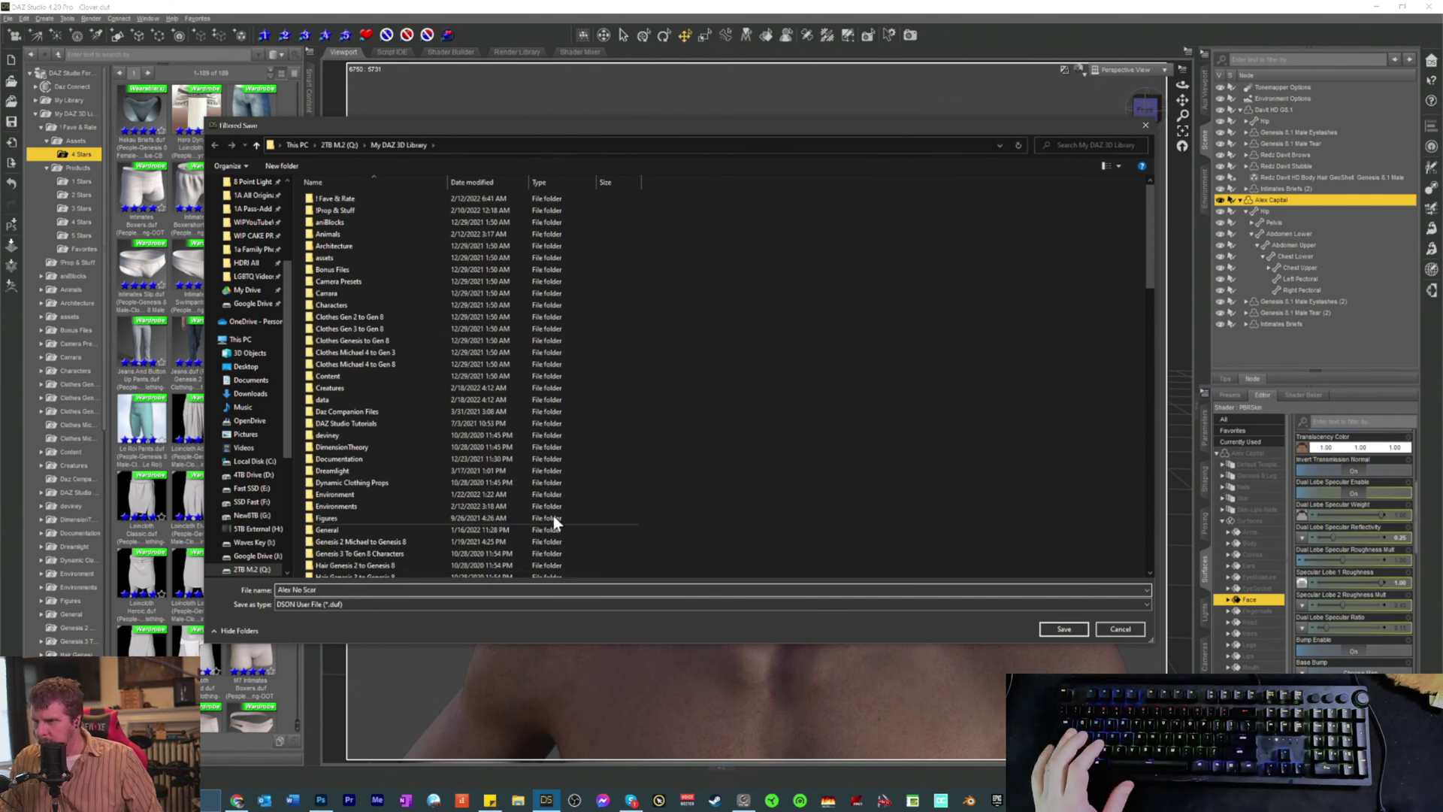
left_click(1063, 632)
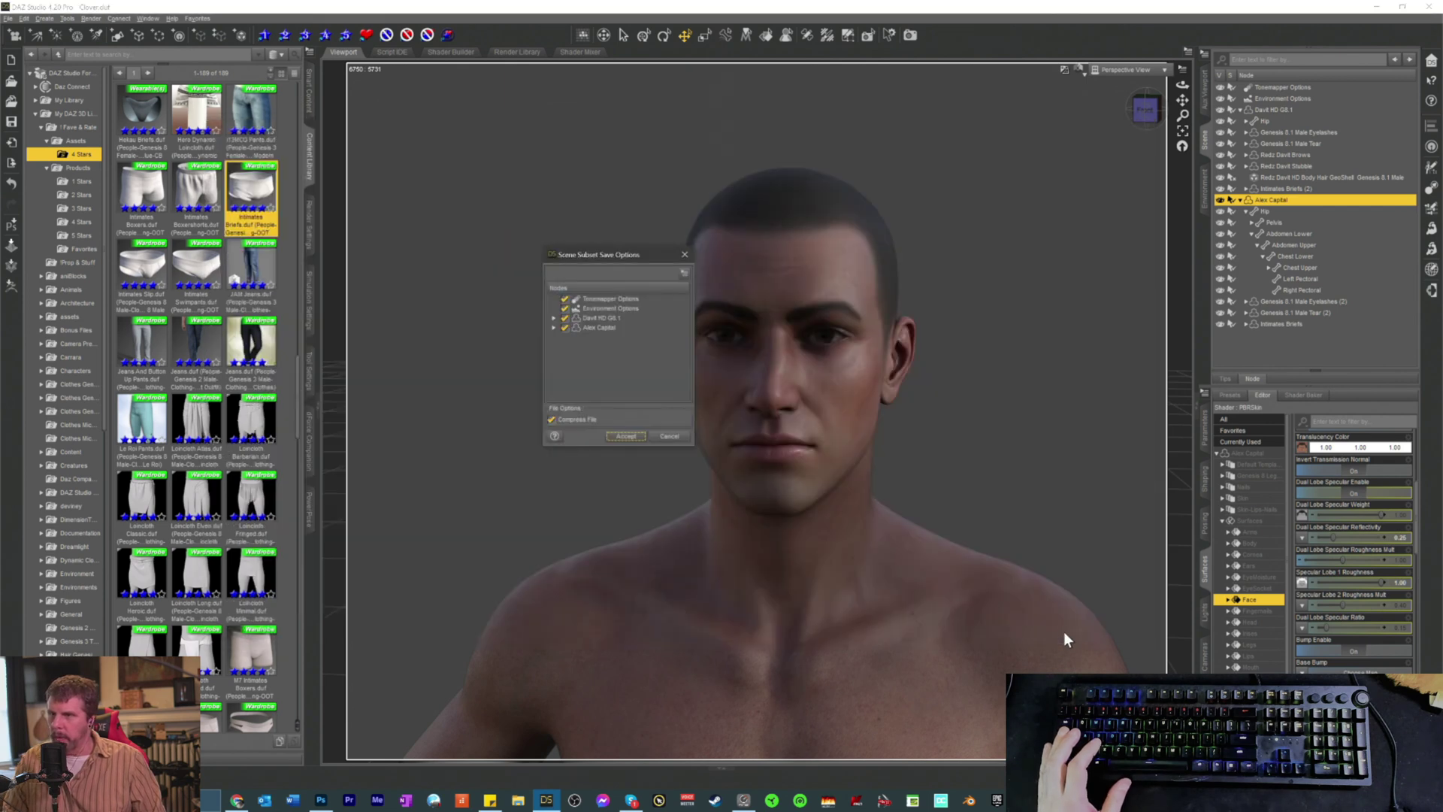
Step: Exclude Tonemapper Options, Environment Options and the Devil HD figure from the subset, keeping only Alex Capital, and accept the save options
left_click(565, 318)
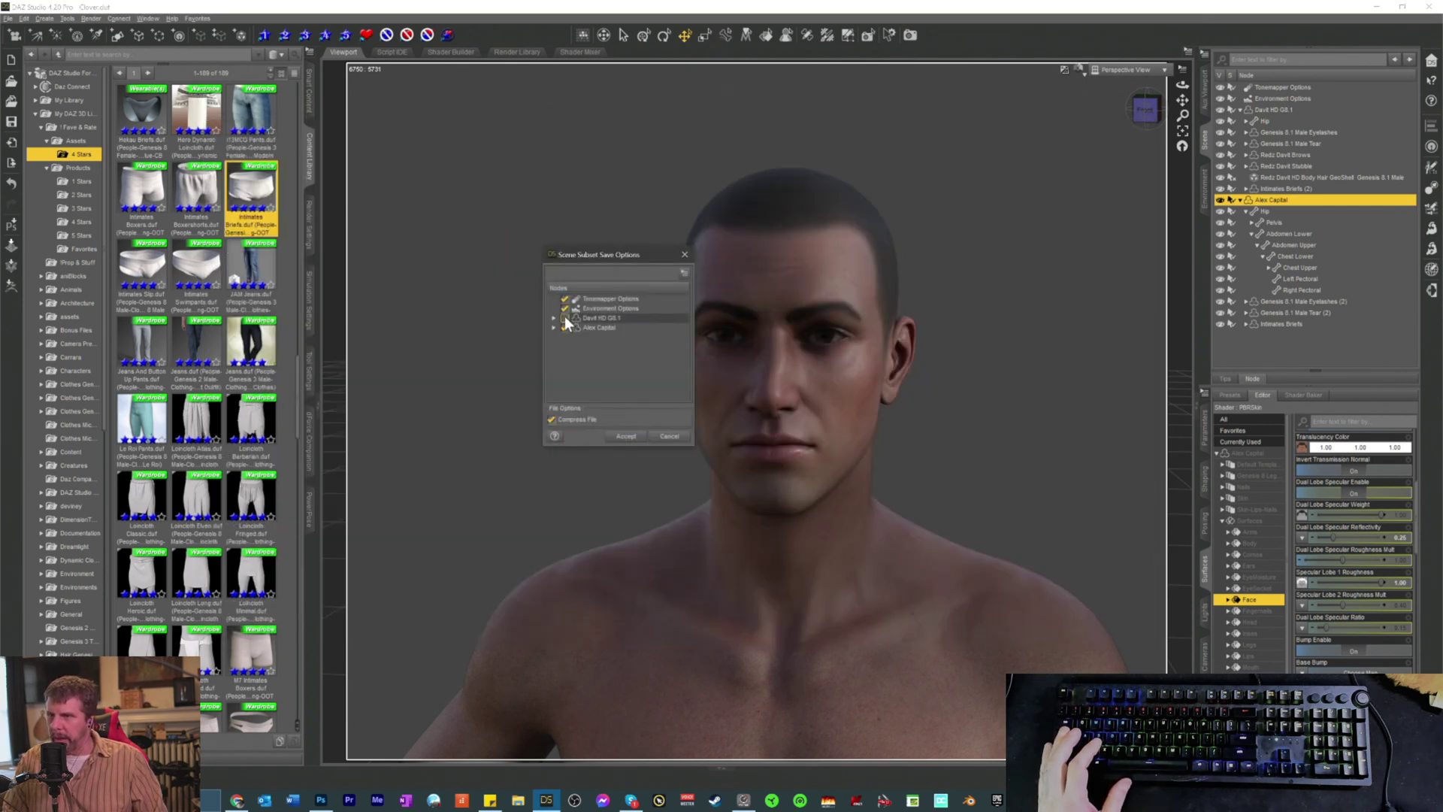
left_click(565, 308)
left_click(564, 300)
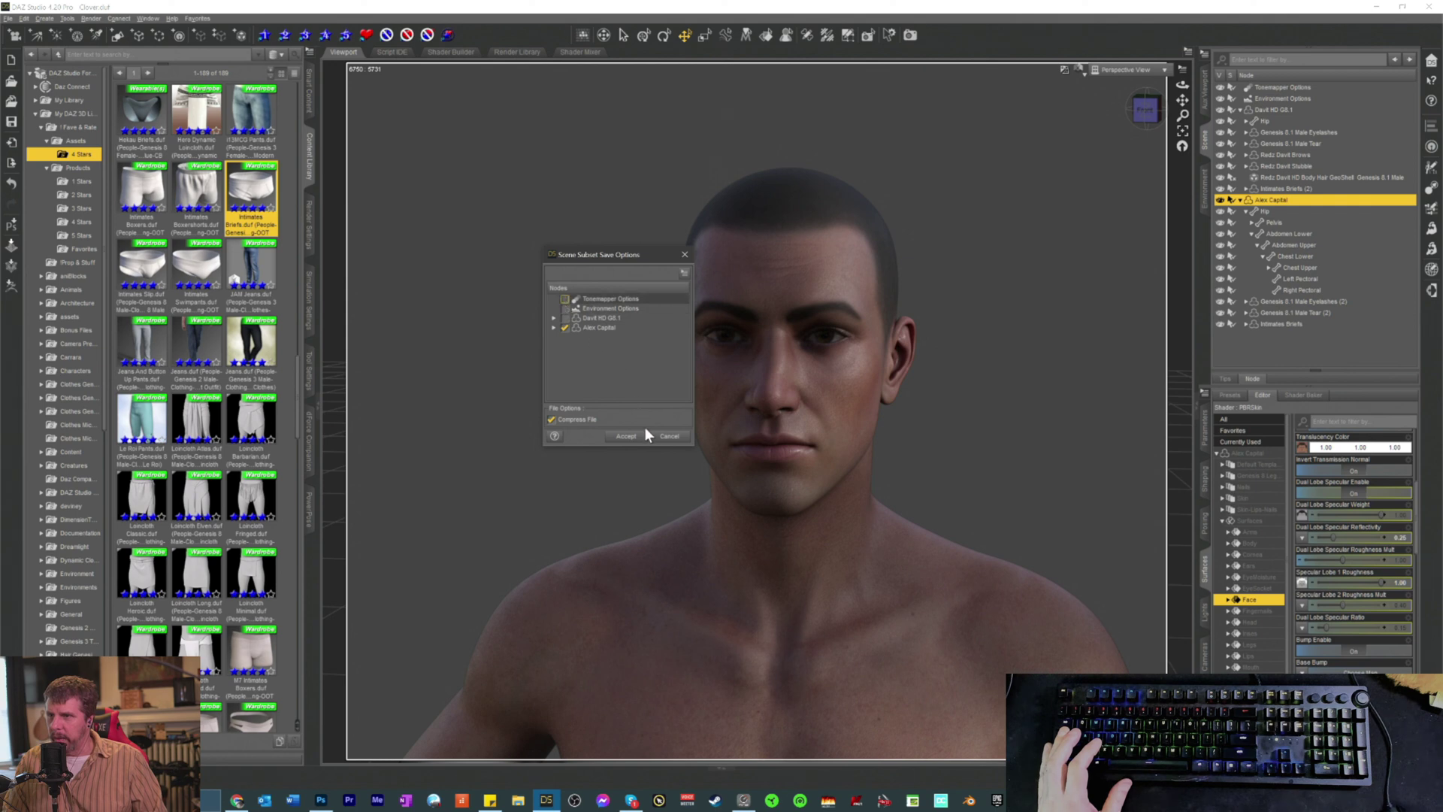
left_click(626, 436)
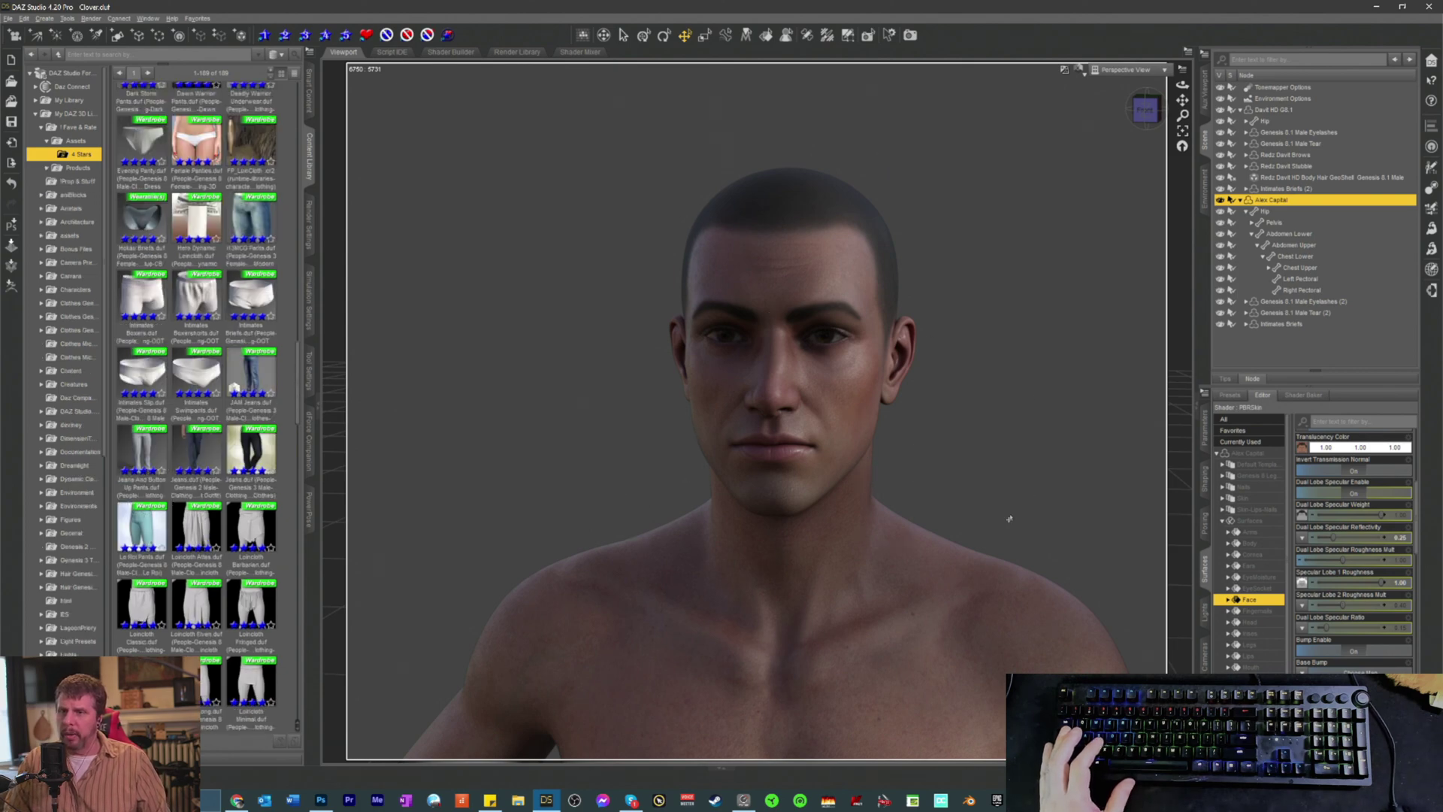
Step: Bring both figures into view together and examine them from the front and the side
scroll(996, 511, "down", 3)
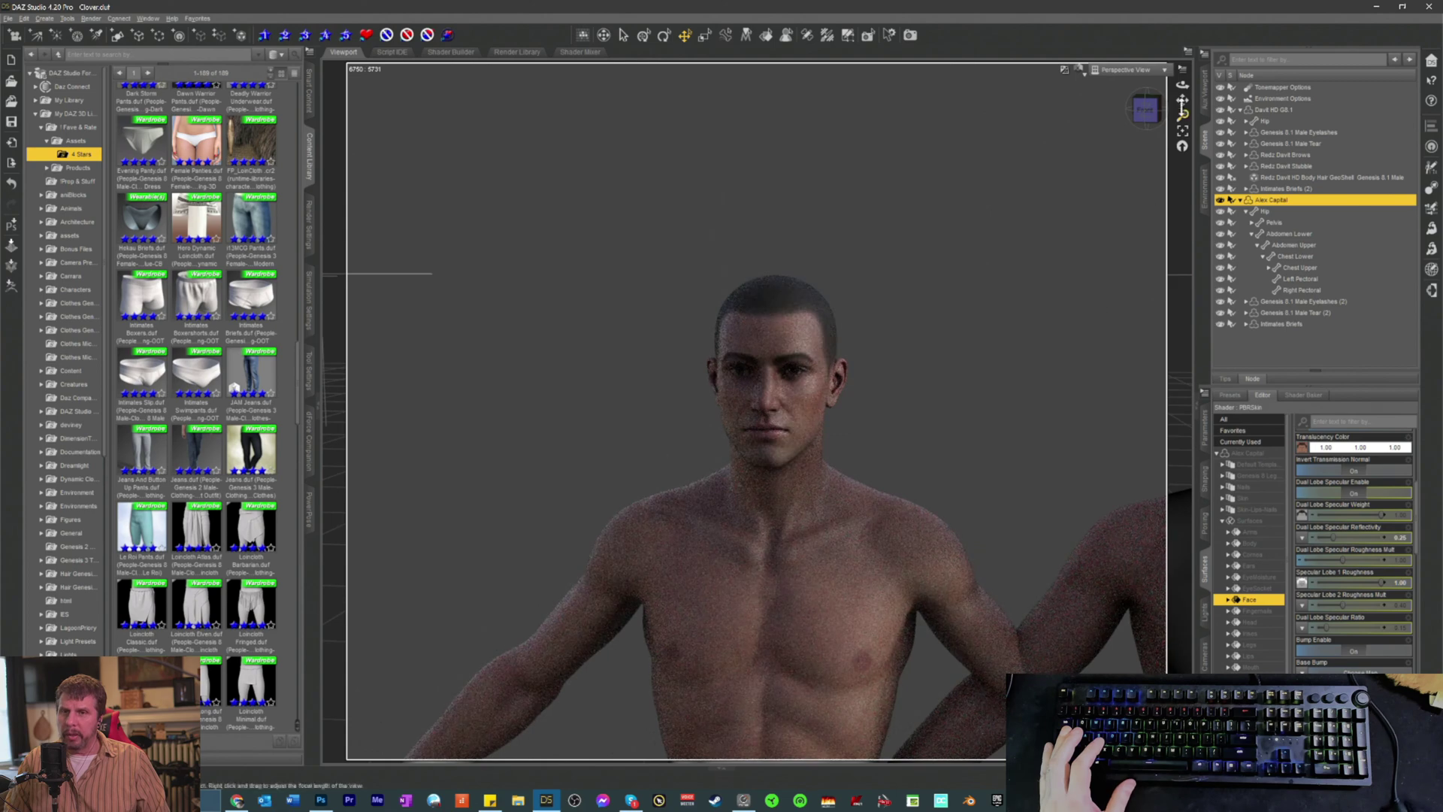
left_click_drag(1183, 111, 1181, 109)
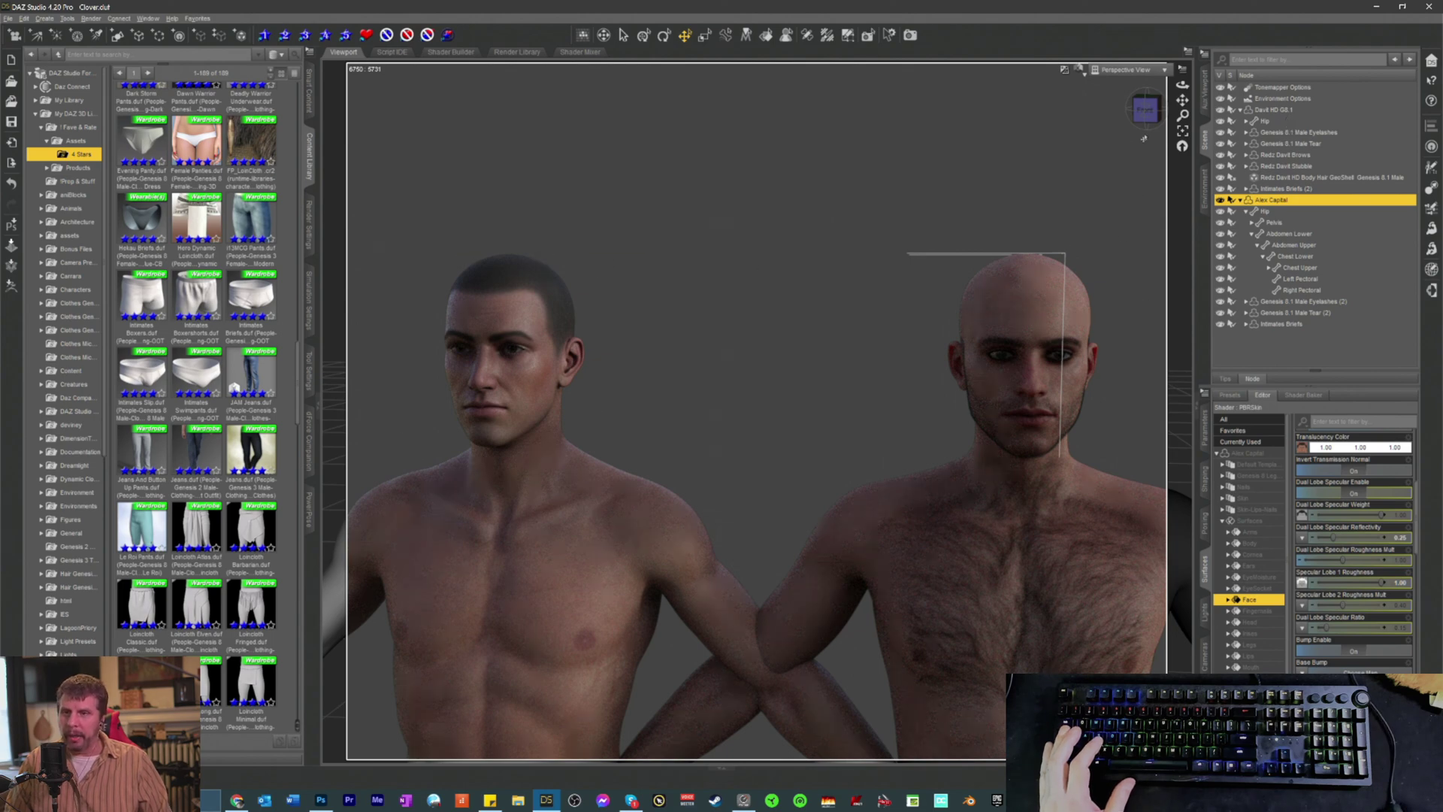
left_click_drag(1145, 111, 1152, 110)
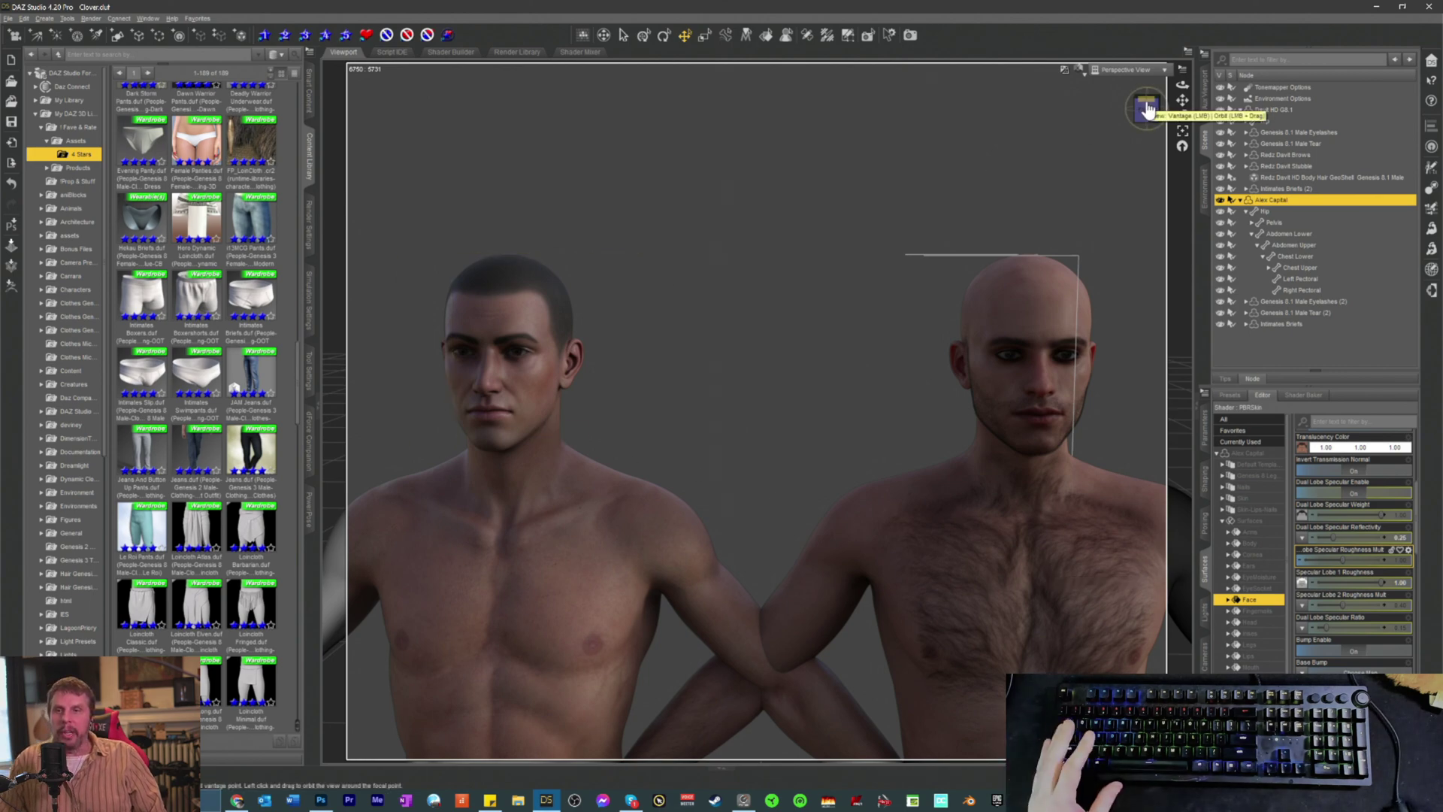
left_click_drag(1147, 109, 1176, 109)
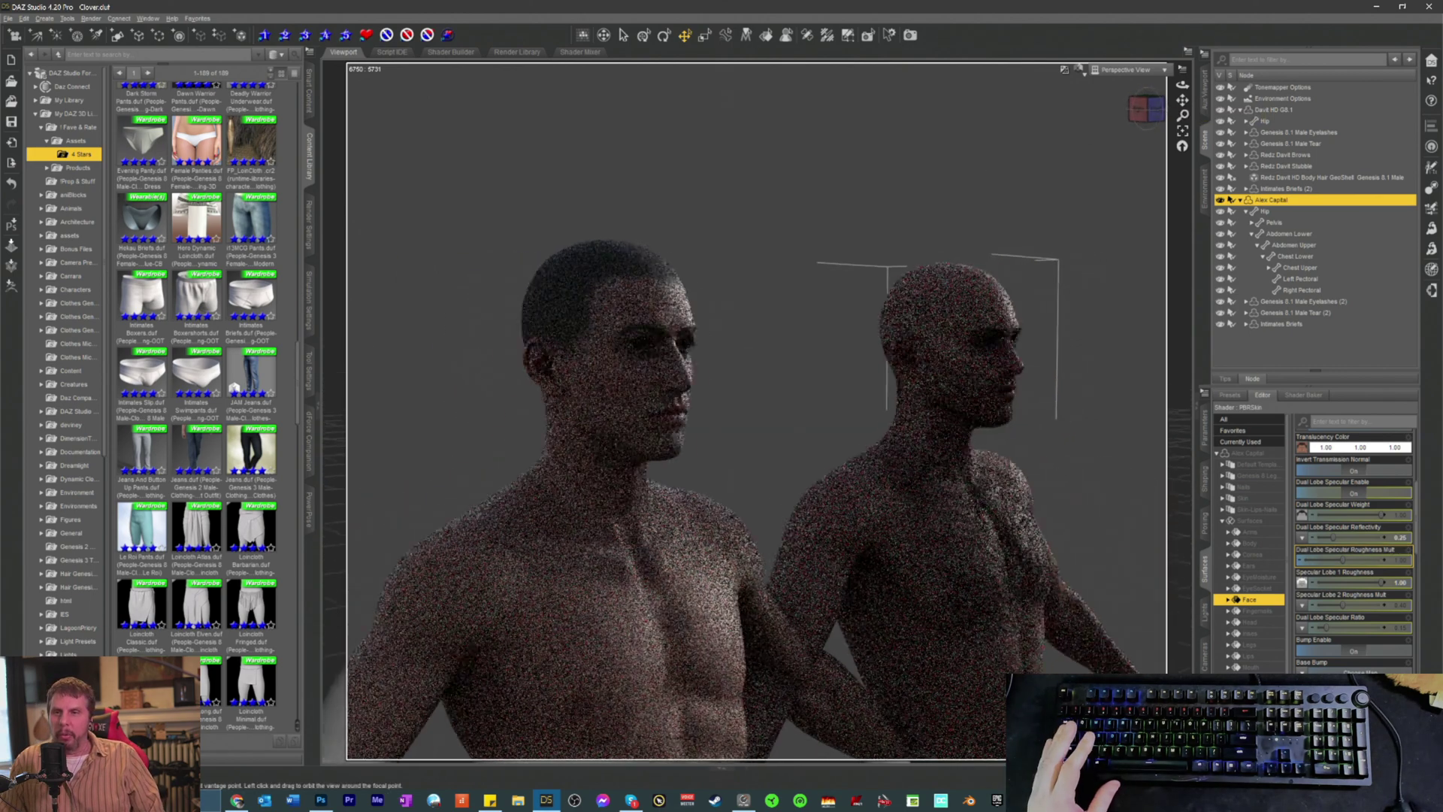